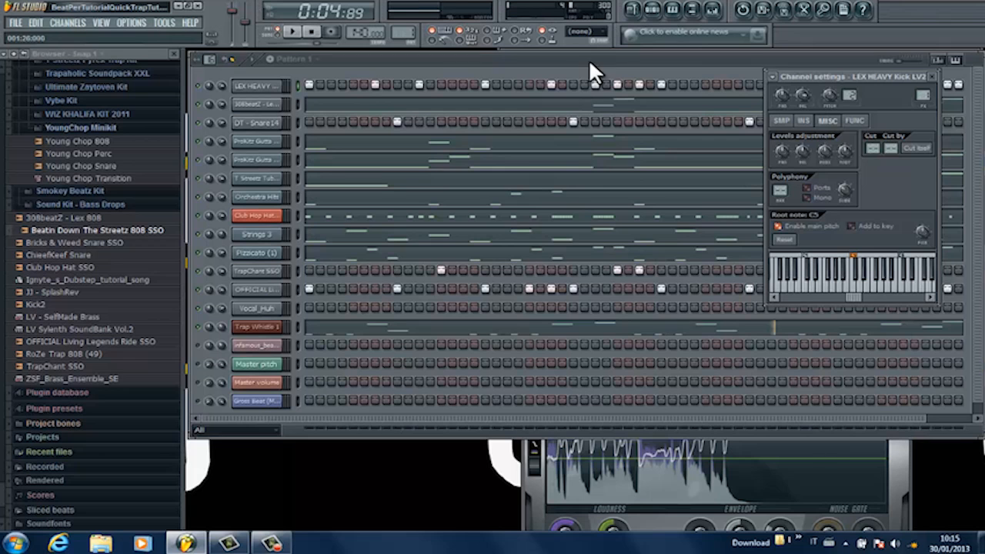
Open the Fruity Parametric EQ 2 on the Kick 1 mixer track, shifting the Pattern 1 channel window slightly.
{"action": "key", "text": "F9"}
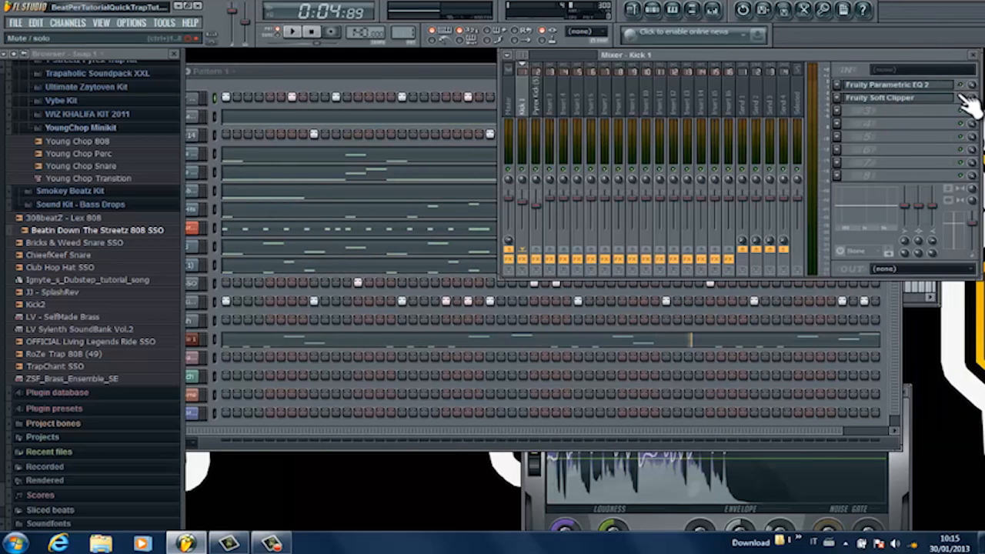
{"action": "left_click", "coordinate": [896, 84]}
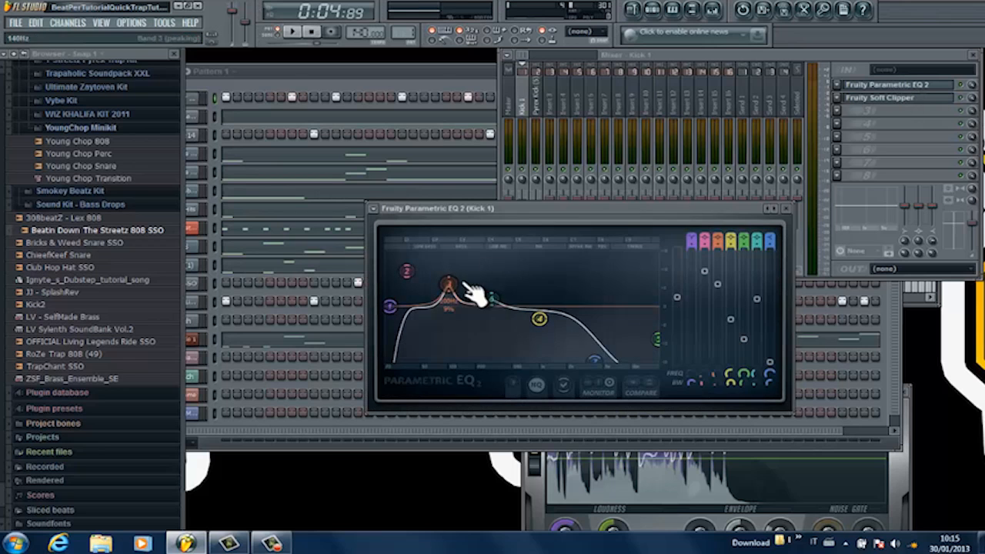
{"action": "left_click", "coordinate": [360, 70]}
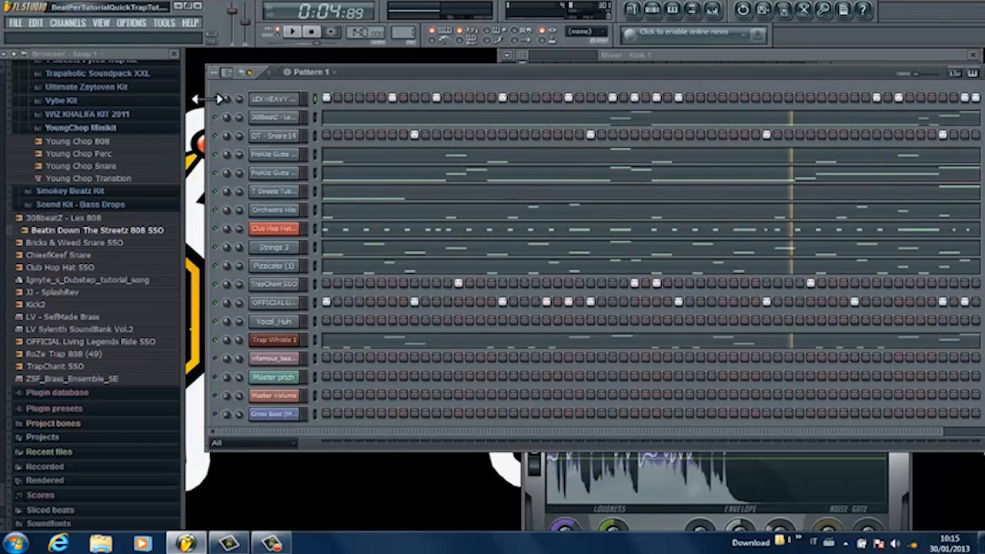
{"action": "left_click_drag", "start_coordinate": [544, 73], "coordinate": [547, 83]}
{"action": "left_click", "coordinate": [722, 55]}
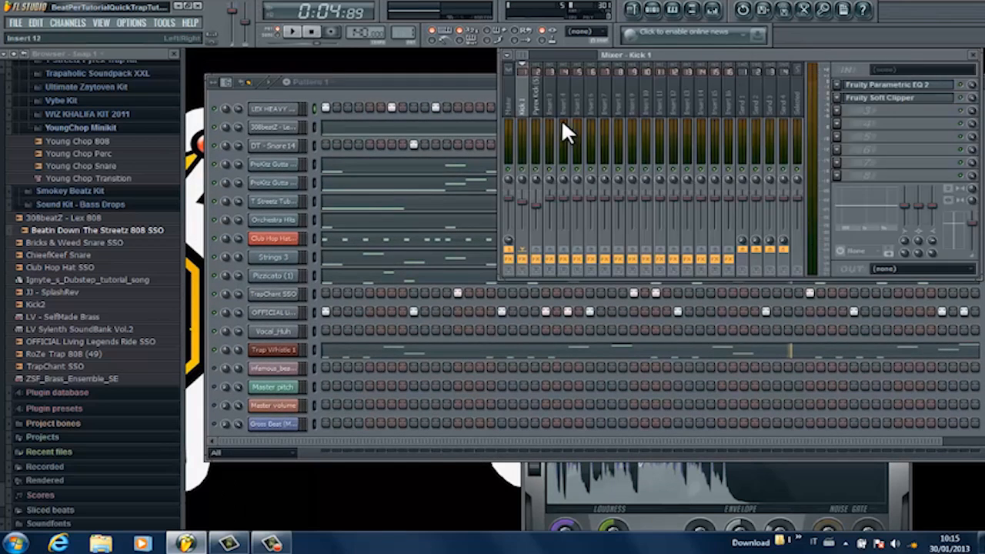
{"action": "left_click", "coordinate": [891, 87]}
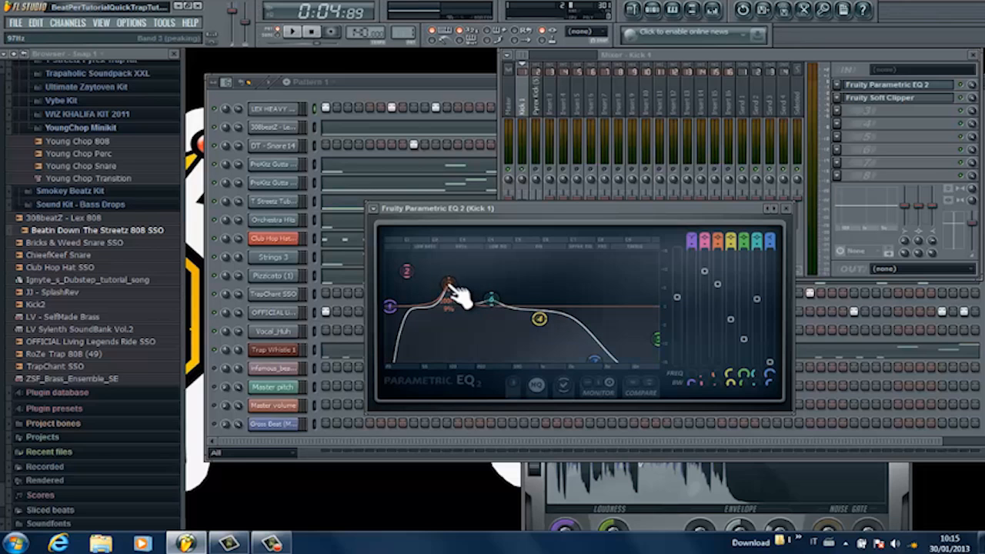
Audition band 3 of the Kick 1 equalizer at 18 dB between about 101 and 110 Hz, and settle it at a moderate boost.
{"action": "left_click_drag", "start_coordinate": [452, 286], "coordinate": [461, 331]}
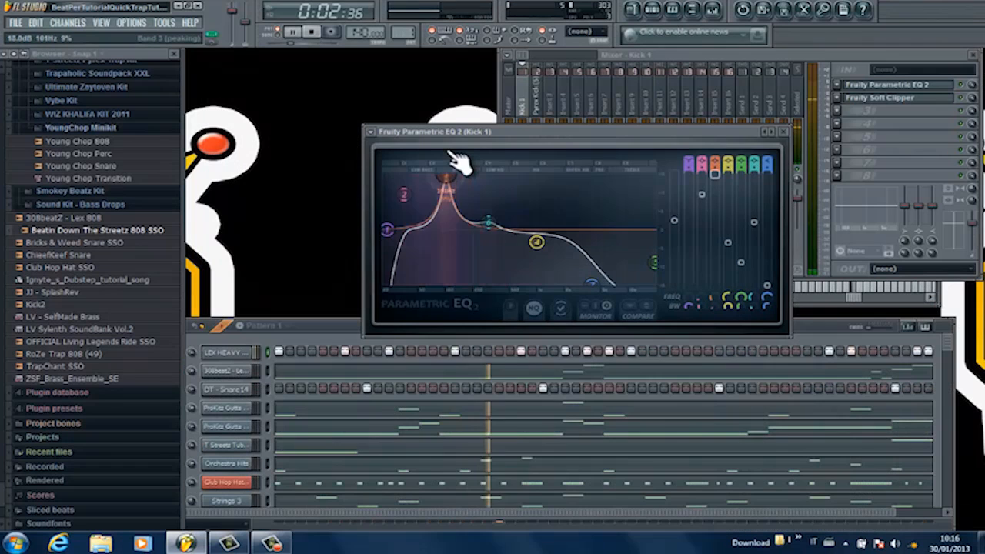
{"action": "left_click_drag", "start_coordinate": [460, 164], "coordinate": [462, 163]}
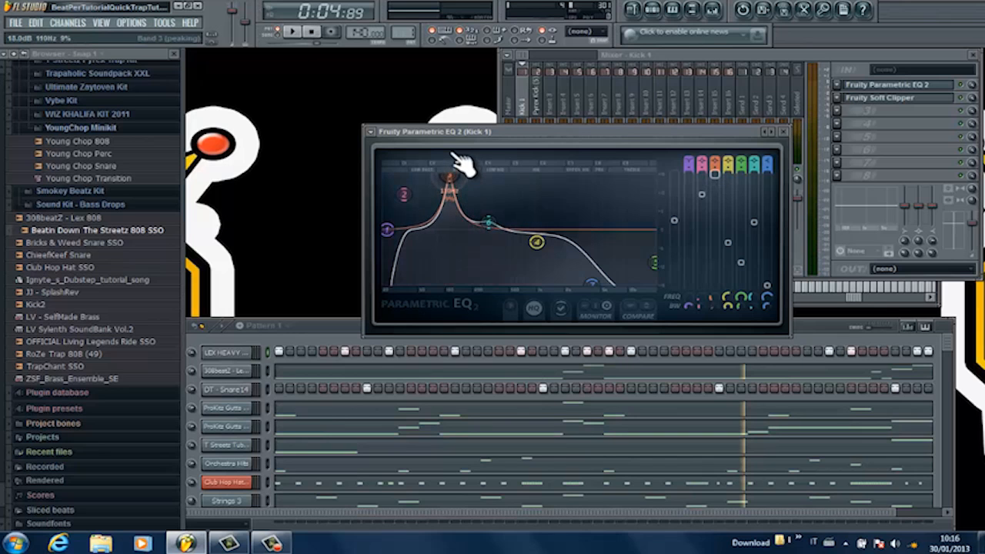
{"action": "left_click_drag", "start_coordinate": [457, 163], "coordinate": [465, 239]}
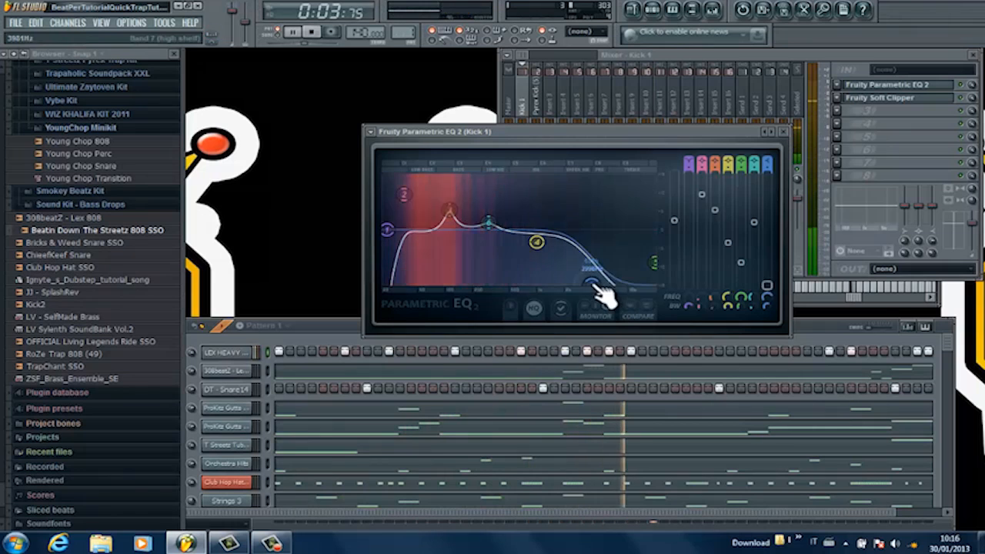
Adjust band 7, the high shelf, of the Kick 1 equalizer so the high-end roll-off starts slightly higher, and stop playback.
{"action": "left_click_drag", "start_coordinate": [591, 283], "coordinate": [613, 241]}
{"action": "left_click_drag", "start_coordinate": [631, 199], "coordinate": [620, 265]}
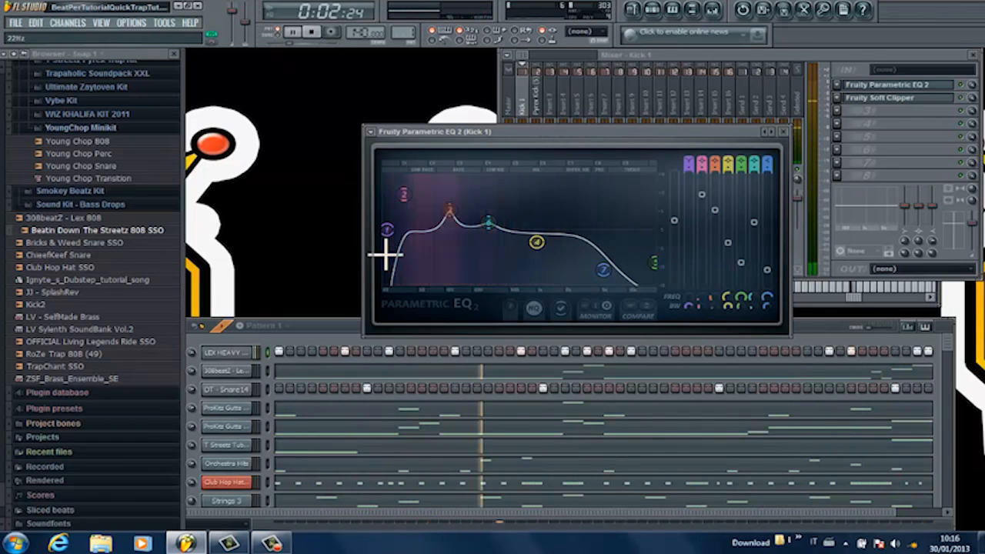
{"action": "key", "text": "space"}
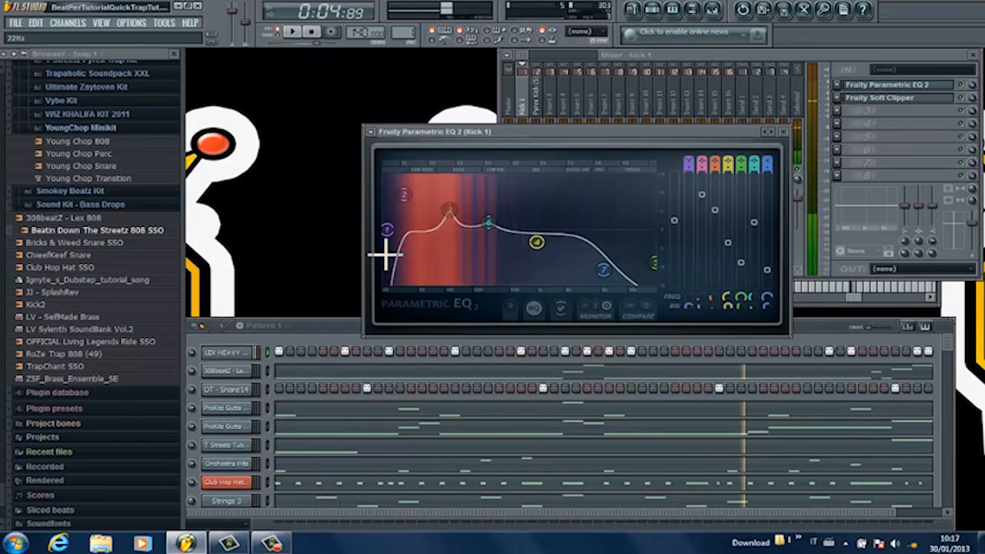
Inspect the Fruity Soft Clipper on Kick 1 and the Fruity Parametric EQ 2 on the Master track.
{"action": "left_click", "coordinate": [924, 100]}
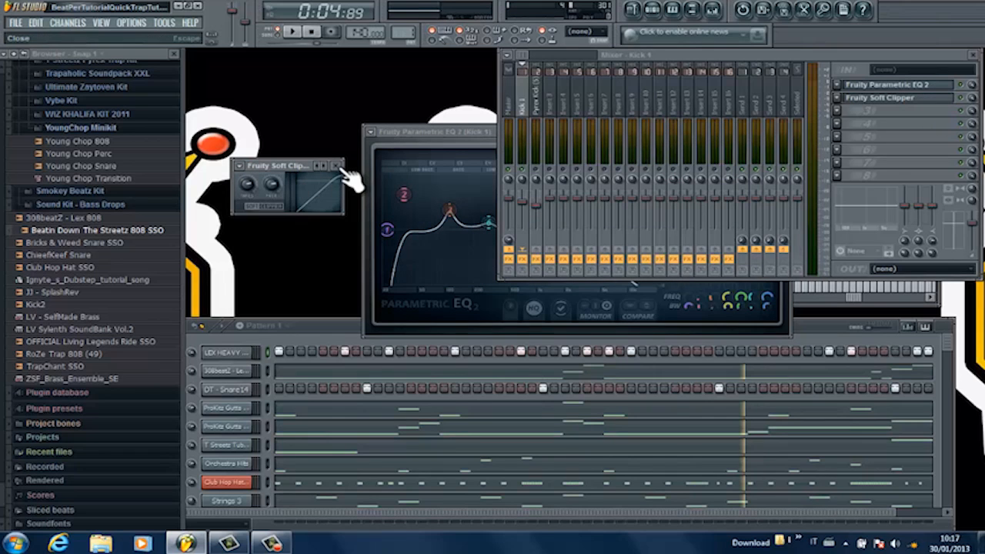
{"action": "left_click", "coordinate": [511, 96]}
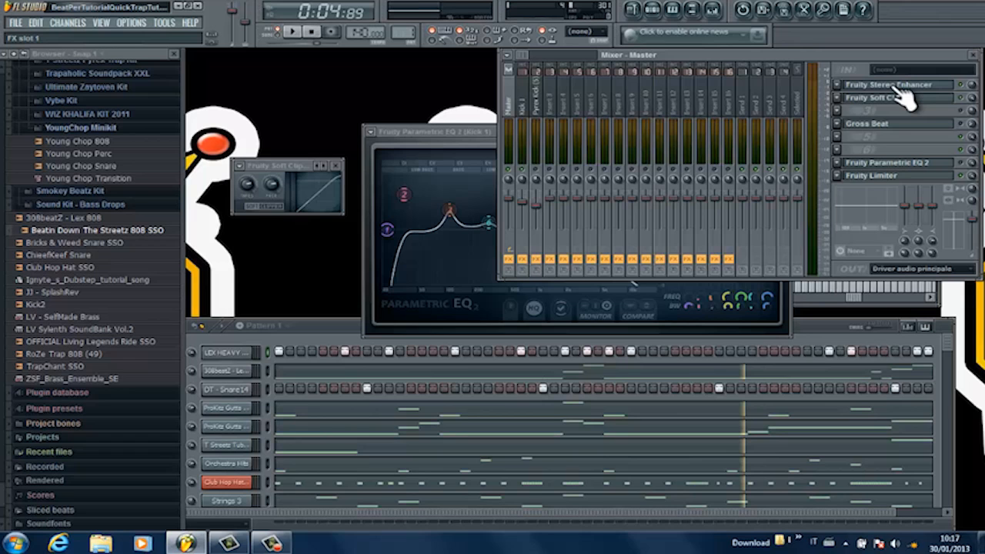
{"action": "left_click", "coordinate": [937, 166]}
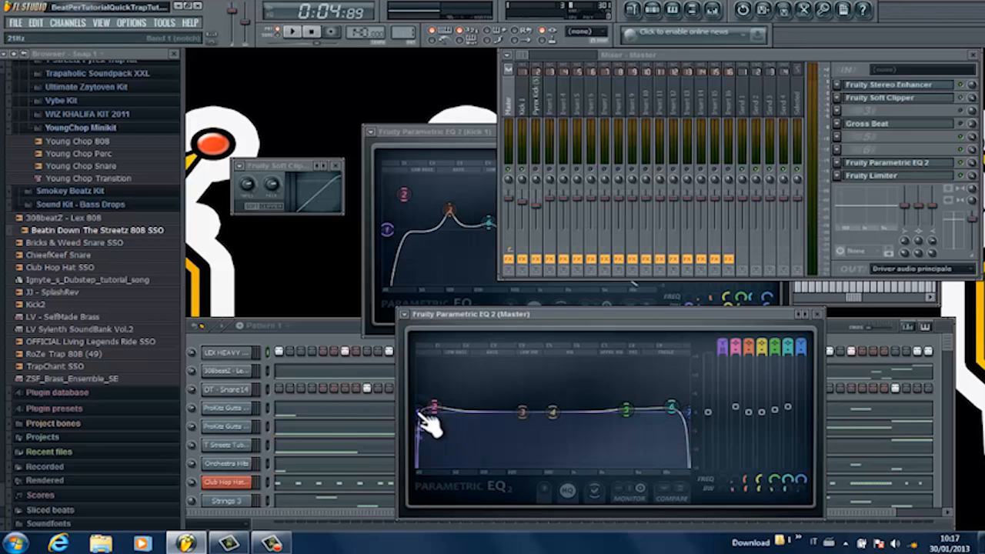
{"action": "left_click", "coordinate": [817, 315]}
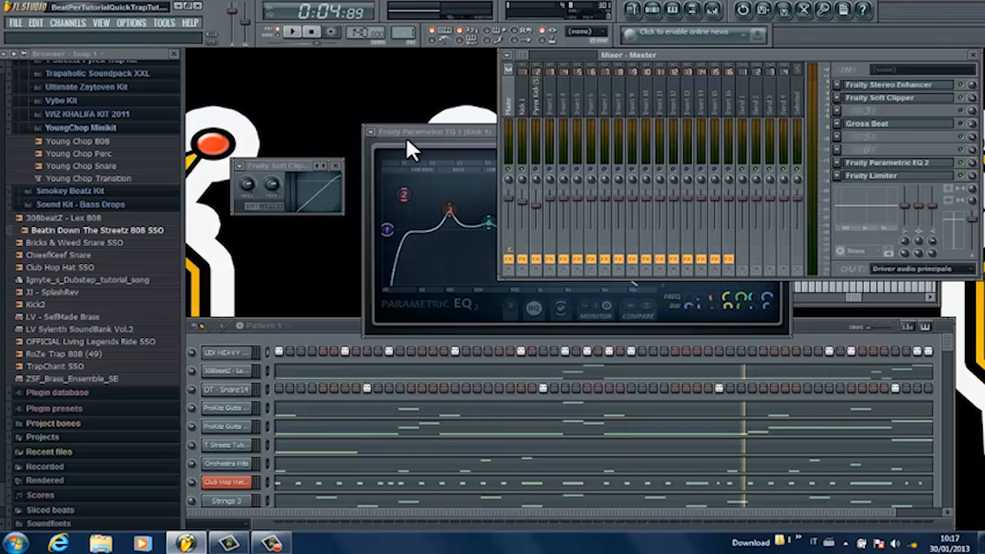
Return to the Kick 1 equalizer and briefly play the pattern to hear the kick.
{"action": "left_click", "coordinate": [429, 130]}
{"action": "key", "text": "space"}
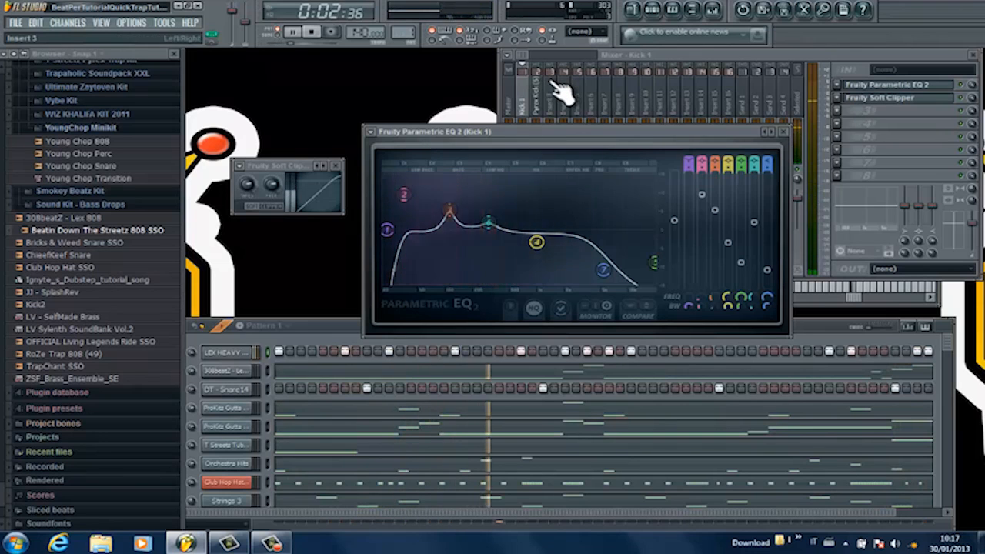
{"action": "key", "text": "space"}
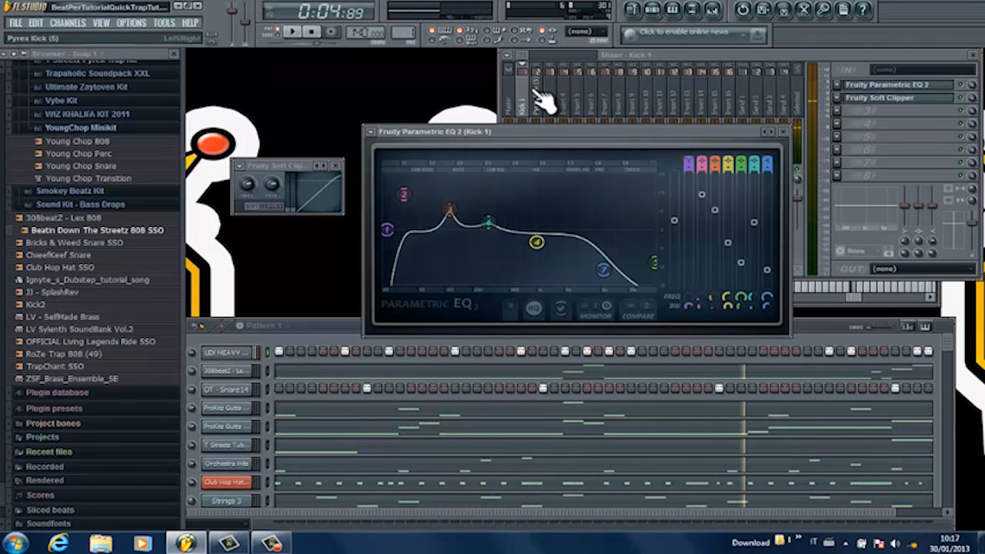
Solo the 308beatZ - Lex channel in Pattern 1 and play it with the Kick 1 equalizer in view.
{"action": "left_click_drag", "start_coordinate": [290, 328], "coordinate": [340, 206]}
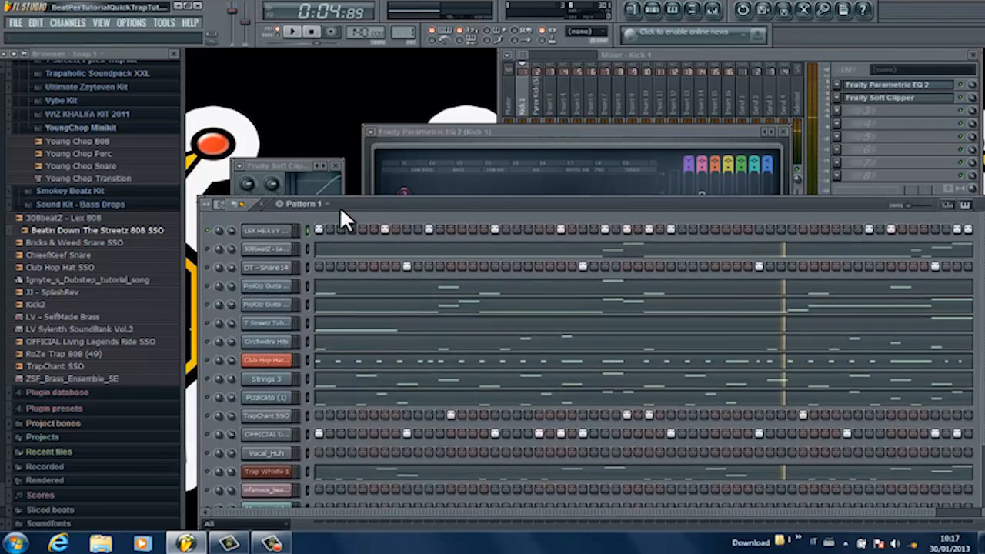
{"action": "right_click", "coordinate": [206, 248]}
{"action": "left_click", "coordinate": [215, 251]}
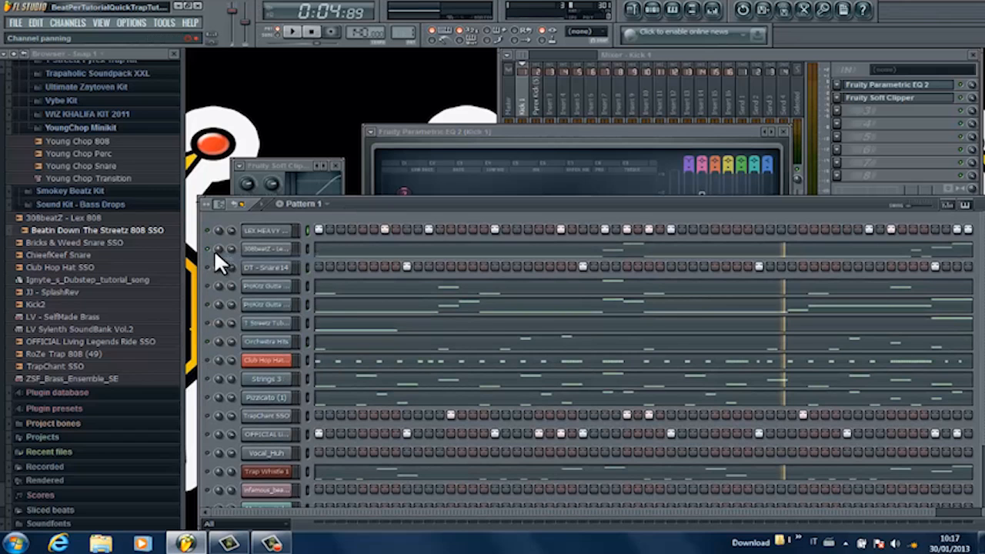
{"action": "left_click", "coordinate": [524, 129]}
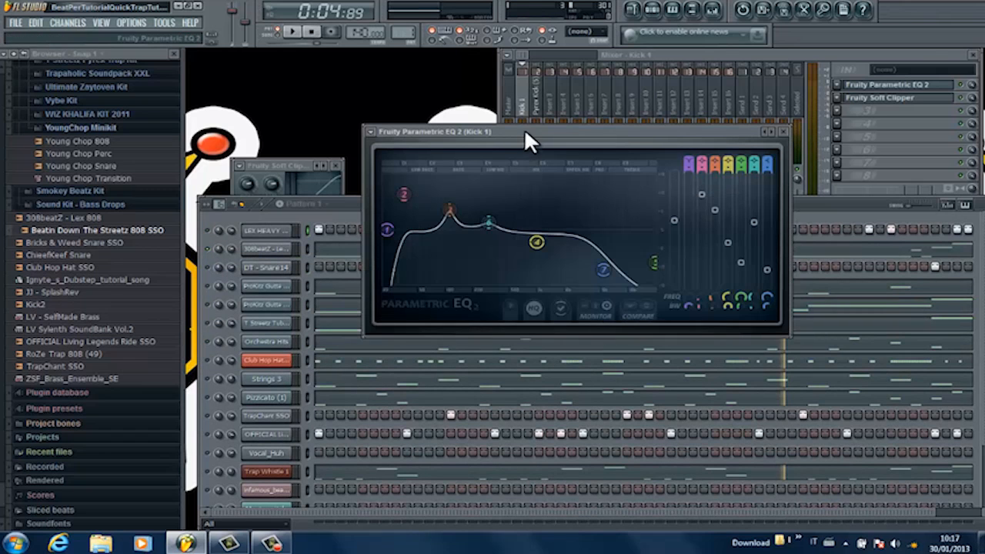
{"action": "key", "text": "space"}
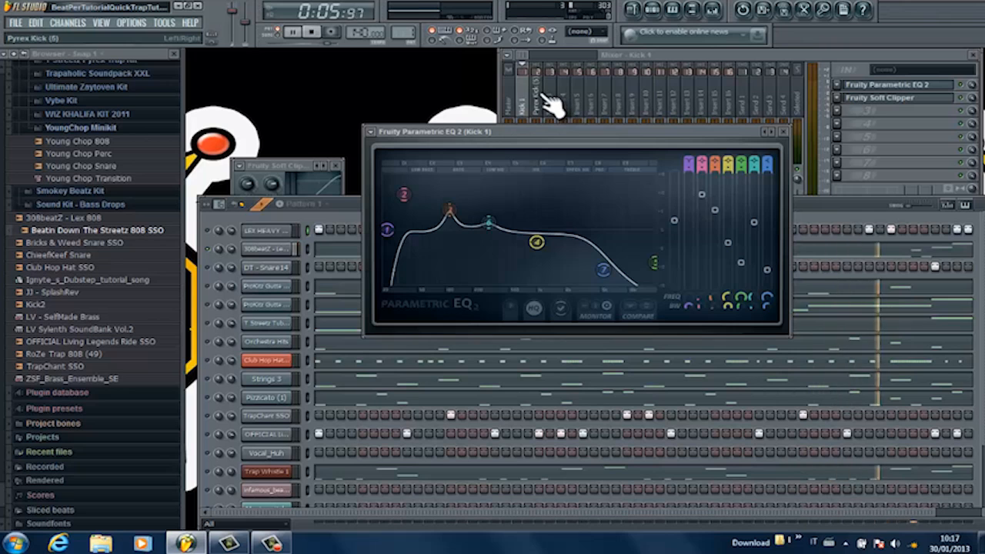
Select the Pyrex Kick (5) mixer track and fine-tune its volume fader.
{"action": "left_click", "coordinate": [680, 54]}
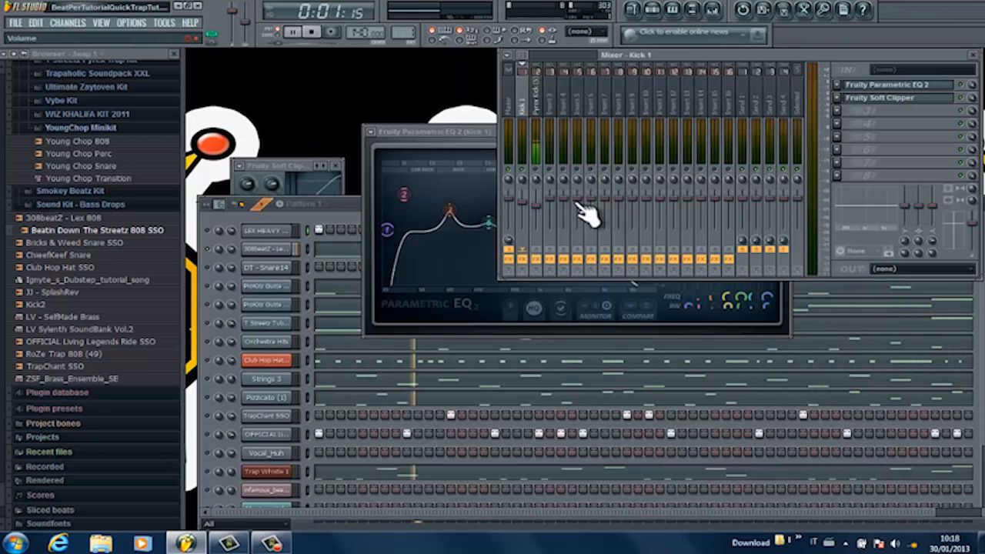
{"action": "left_click", "coordinate": [536, 117]}
{"action": "left_click_drag", "start_coordinate": [540, 206], "coordinate": [542, 202]}
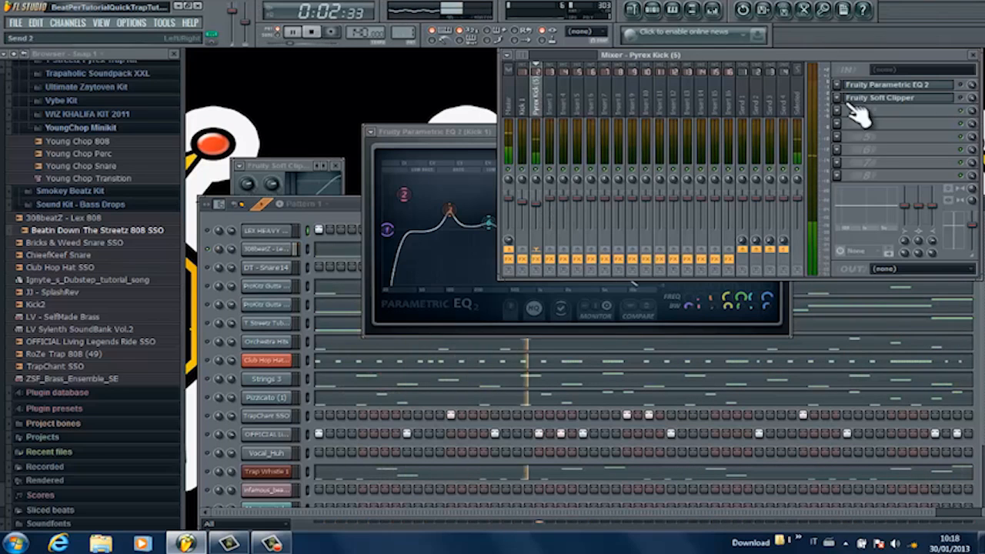
In the Pyrex Kick (5) equalizer, set band 3 to about 4.2 dB at 127 Hz and band 2 to about 4.5 dB at 40 Hz.
{"action": "left_click", "coordinate": [924, 87]}
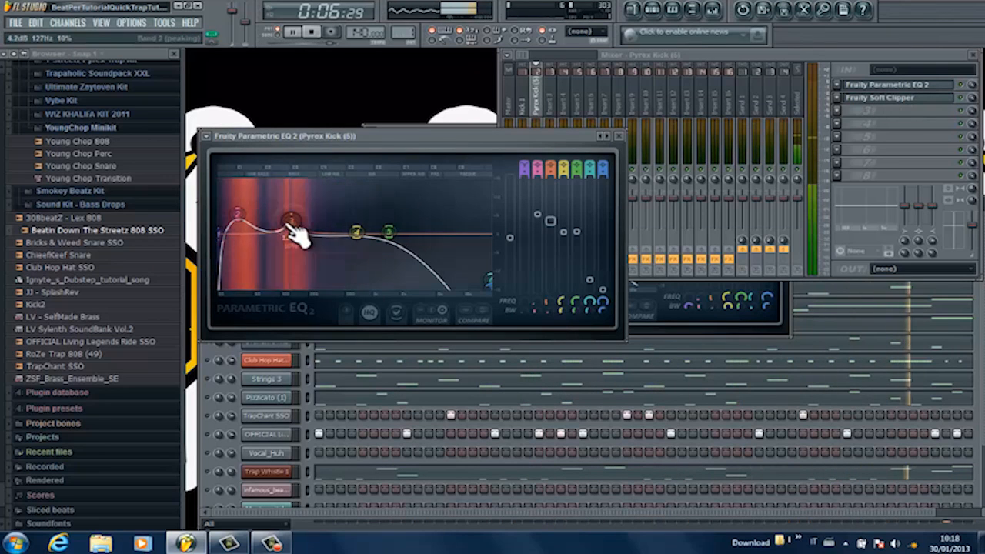
{"action": "left_click_drag", "start_coordinate": [241, 220], "coordinate": [246, 229]}
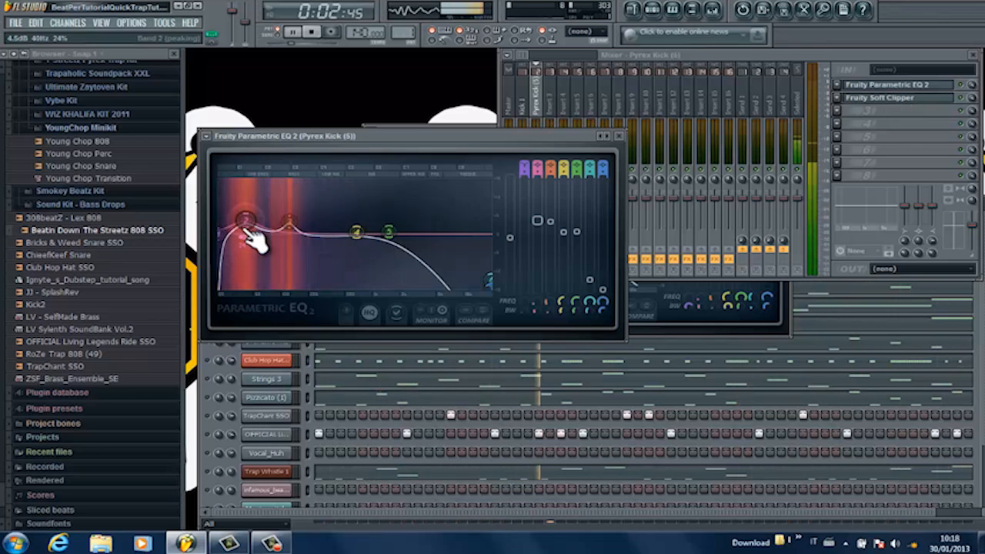
{"action": "left_click", "coordinate": [621, 140]}
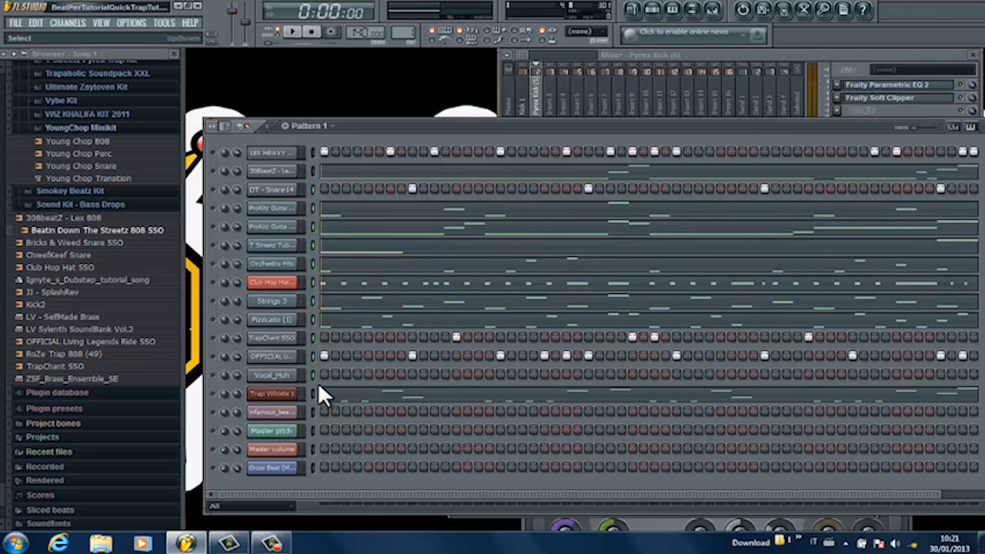
Link the selected channels, DT - Snare14 through Trap Whistle 1, to consecutive mixer tracks starting from Insert 3.
{"action": "left_click", "coordinate": [751, 52]}
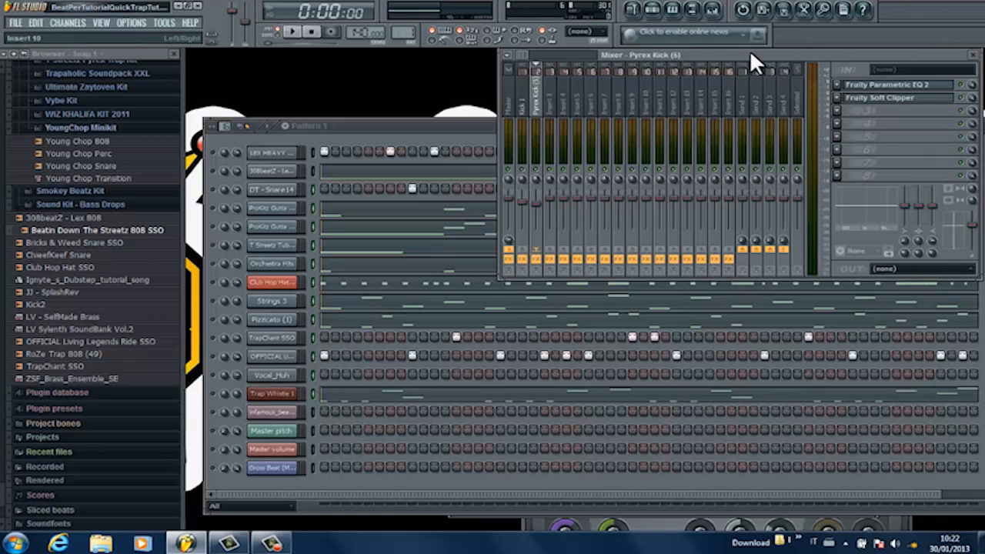
{"action": "right_click", "coordinate": [554, 99]}
{"action": "mouse_move", "coordinate": [662, 107]}
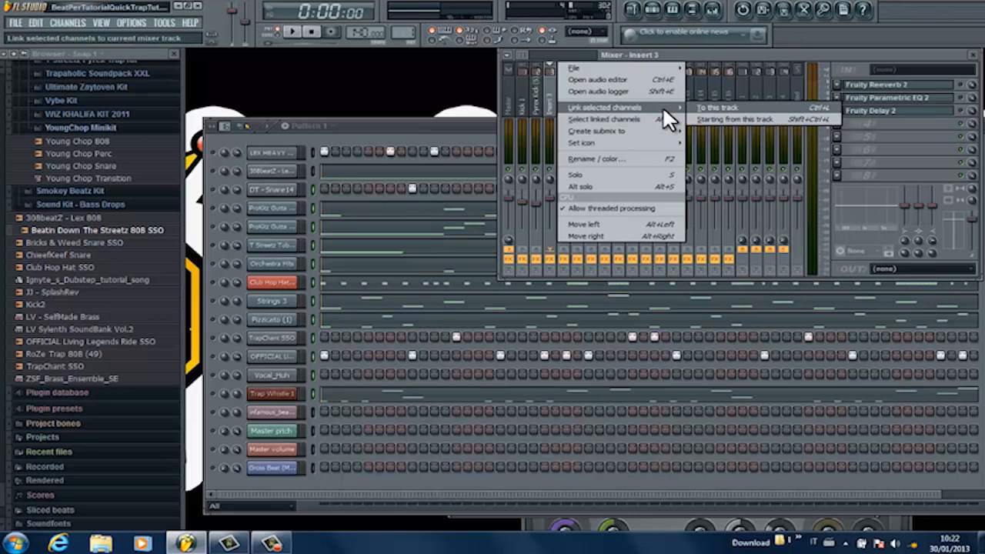
{"action": "left_click", "coordinate": [711, 119]}
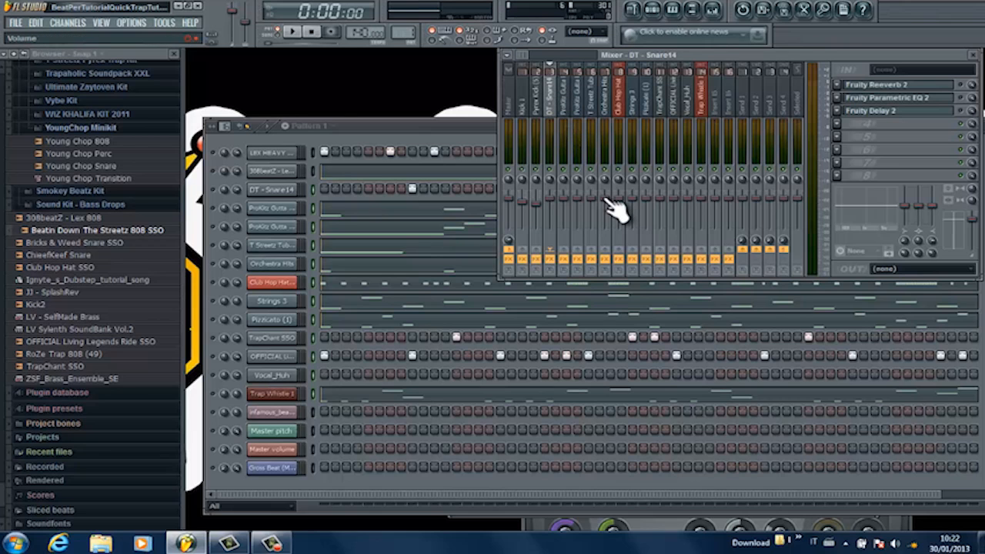
Toggle solo on the LEX HEAVY kick channel so all channels sound, and play the full pattern with the mixer in view.
{"action": "right_click", "coordinate": [214, 152]}
{"action": "left_click", "coordinate": [222, 158]}
{"action": "right_click", "coordinate": [214, 153]}
{"action": "left_click", "coordinate": [224, 162]}
{"action": "left_click", "coordinate": [725, 54]}
{"action": "key", "text": "space"}
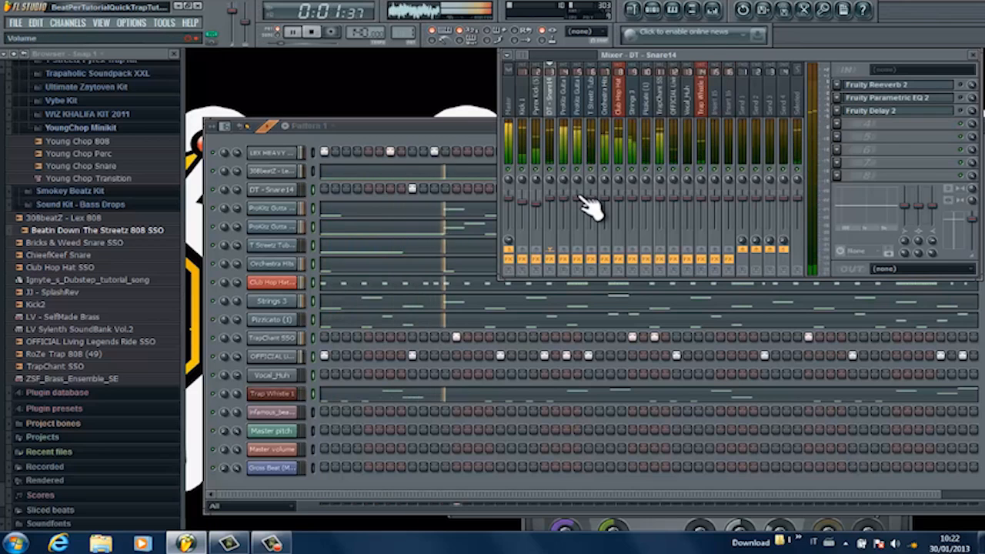
Lower the Trap Whistle 1 mixer track to about -17.3 dB and check the balance in playback.
{"action": "key", "text": "space"}
{"action": "left_click", "coordinate": [703, 109]}
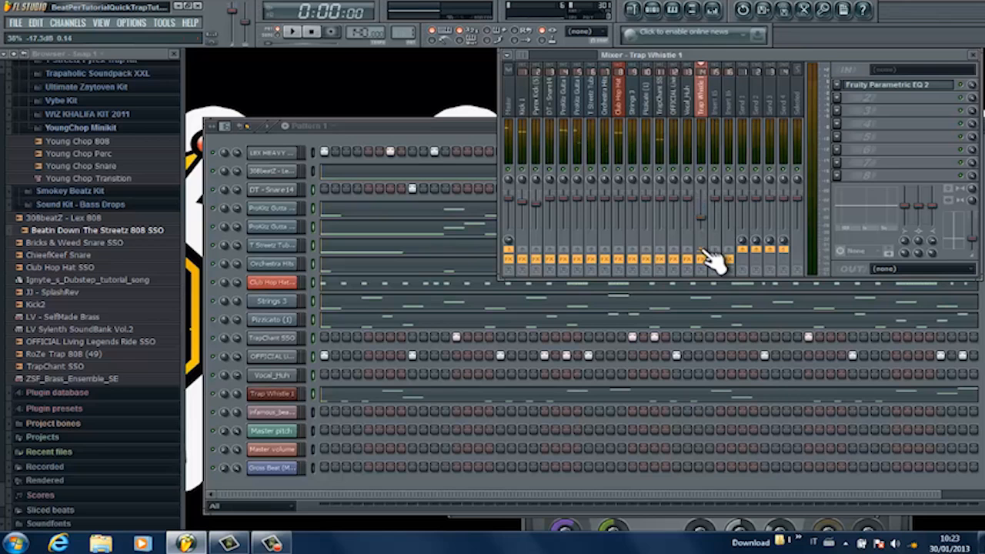
{"action": "key", "text": "space"}
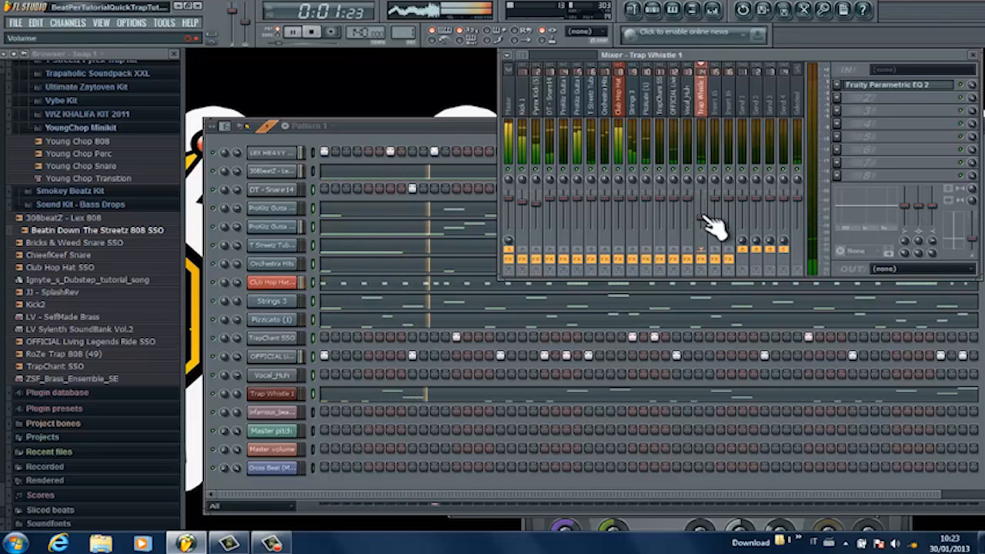
{"action": "key", "text": "space"}
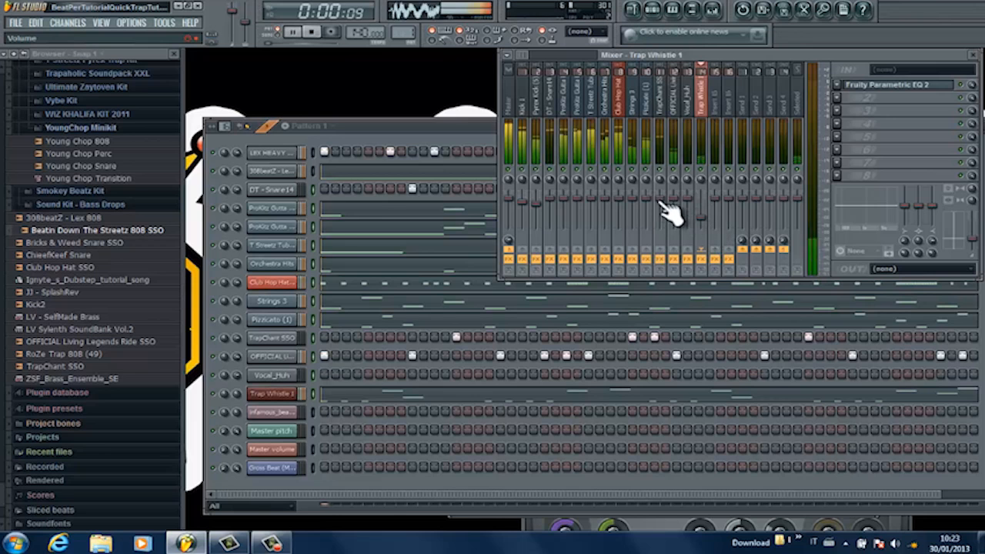
Lower the T Streetz Tubular Bells track to about -9.2 dB and reduce both ProKitz Gutta brass tracks, checking the balance in playback.
{"action": "left_click", "coordinate": [599, 227]}
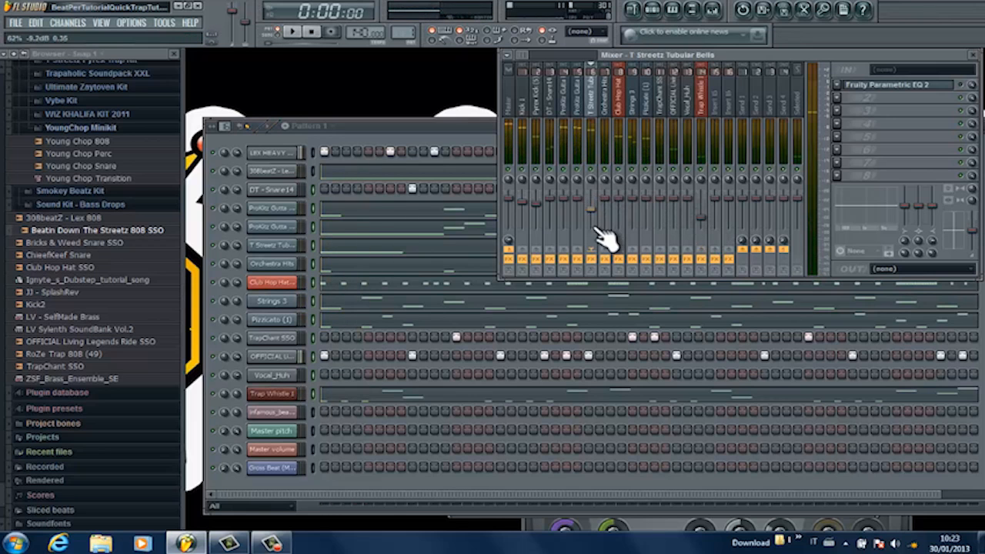
{"action": "left_click", "coordinate": [564, 207]}
{"action": "left_click", "coordinate": [577, 202]}
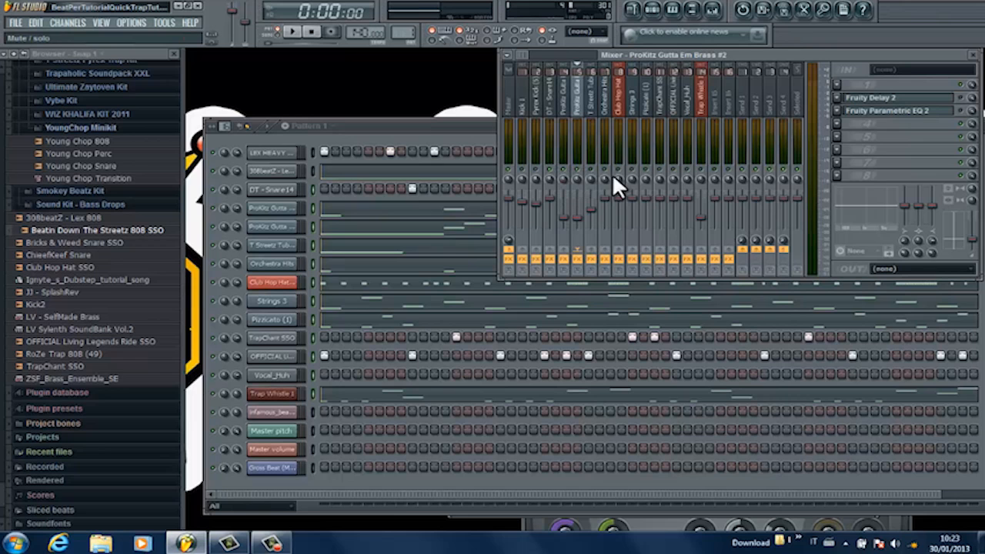
{"action": "key", "text": "space"}
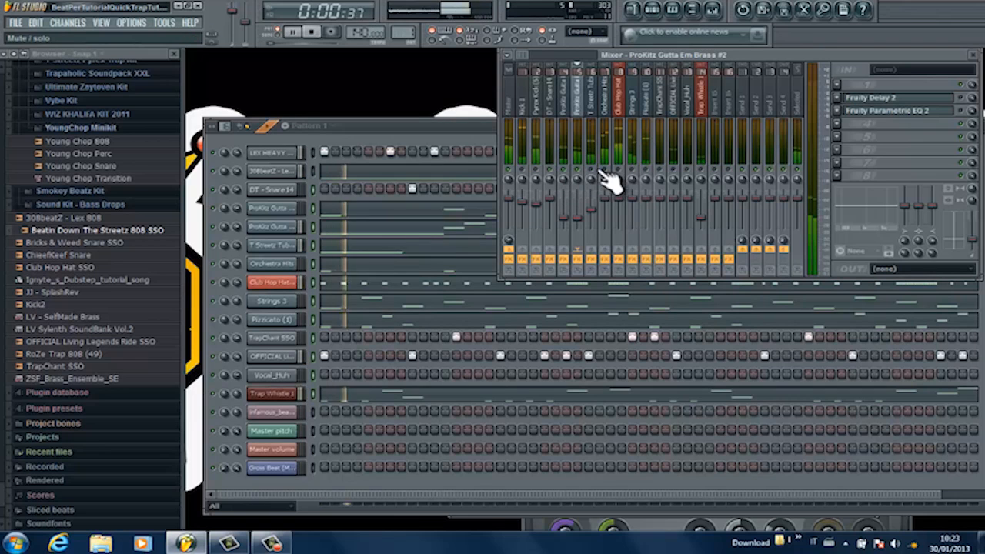
Lower Orchestra Hits to about -13.2 dB and Club Hop Hat to about -7.9 dB, and reduce DT - Snare14, Strings 3 and Pizzicato (1).
{"action": "left_click", "coordinate": [551, 206]}
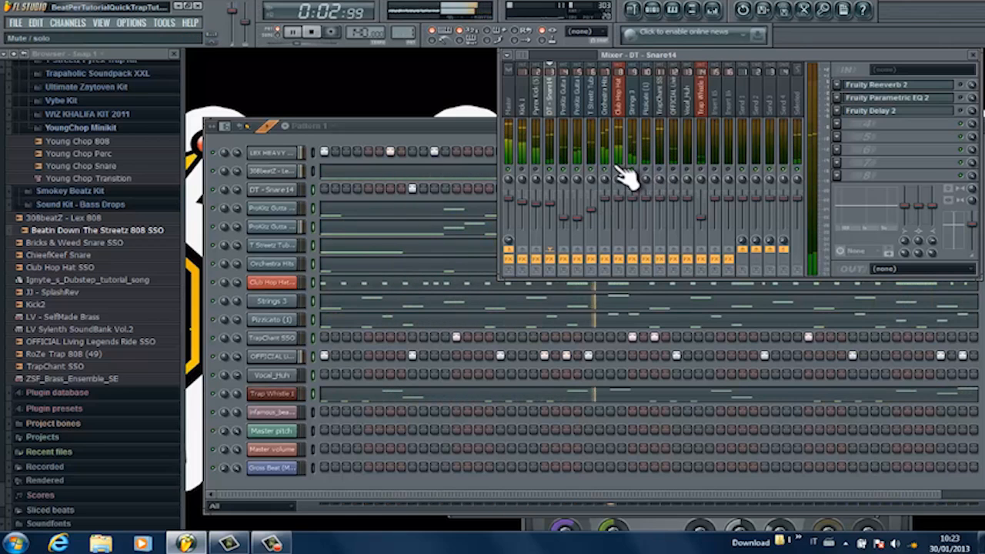
{"action": "left_click_drag", "start_coordinate": [605, 199], "coordinate": [616, 220]}
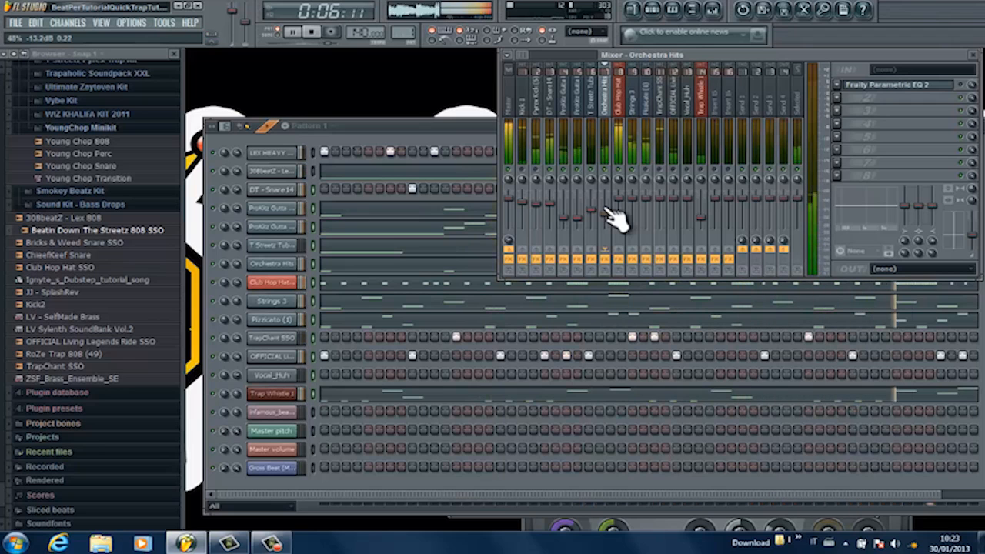
{"action": "left_click_drag", "start_coordinate": [619, 200], "coordinate": [615, 231]}
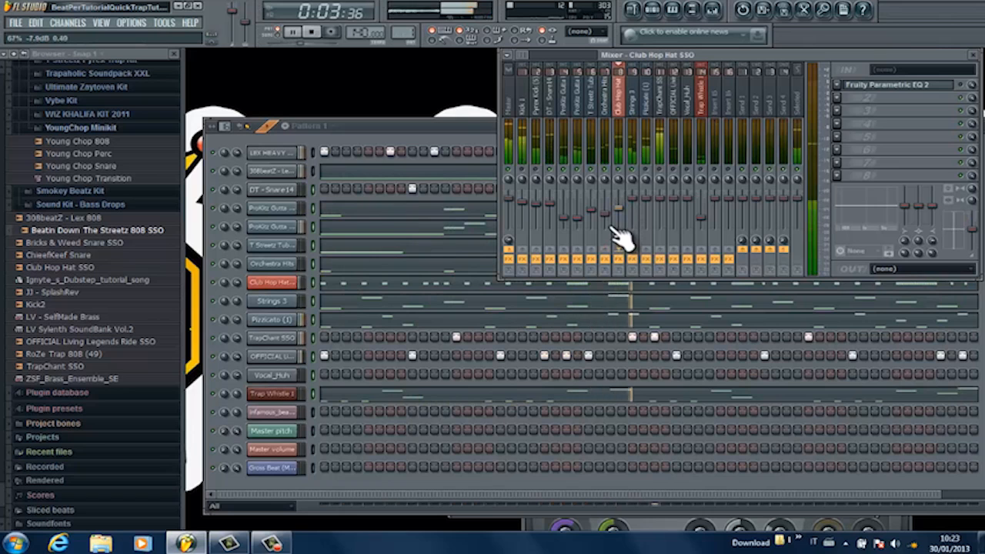
{"action": "left_click_drag", "start_coordinate": [633, 199], "coordinate": [652, 227]}
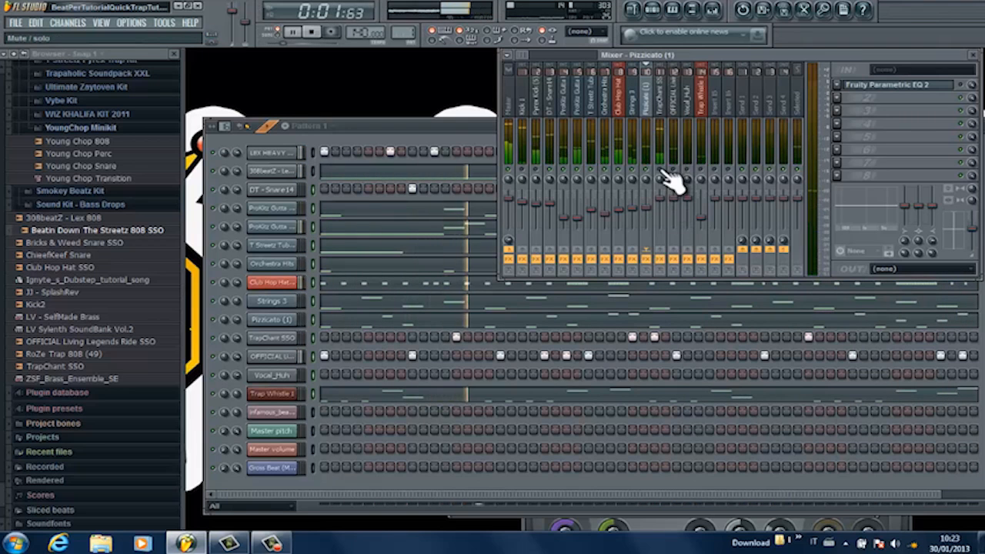
Lower the TrapChant SSO track, raise OFFICIAL Living Legends Ride SSO slightly, and set Trap Whistle 1 to about -16.5 dB.
{"action": "left_click_drag", "start_coordinate": [667, 202], "coordinate": [663, 235]}
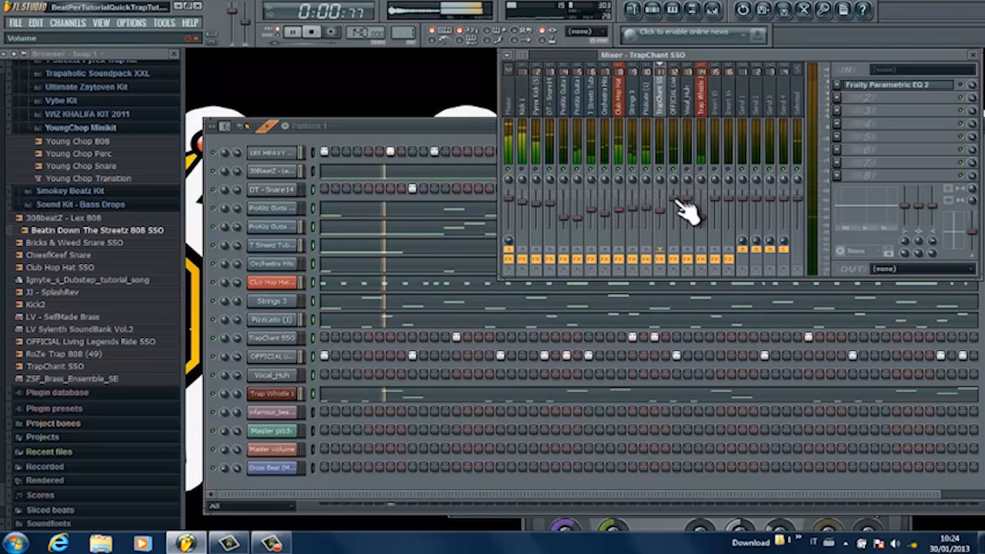
{"action": "left_click", "coordinate": [683, 205]}
{"action": "scroll", "coordinate": [685, 207], "scroll_direction": "up", "scroll_amount": 2}
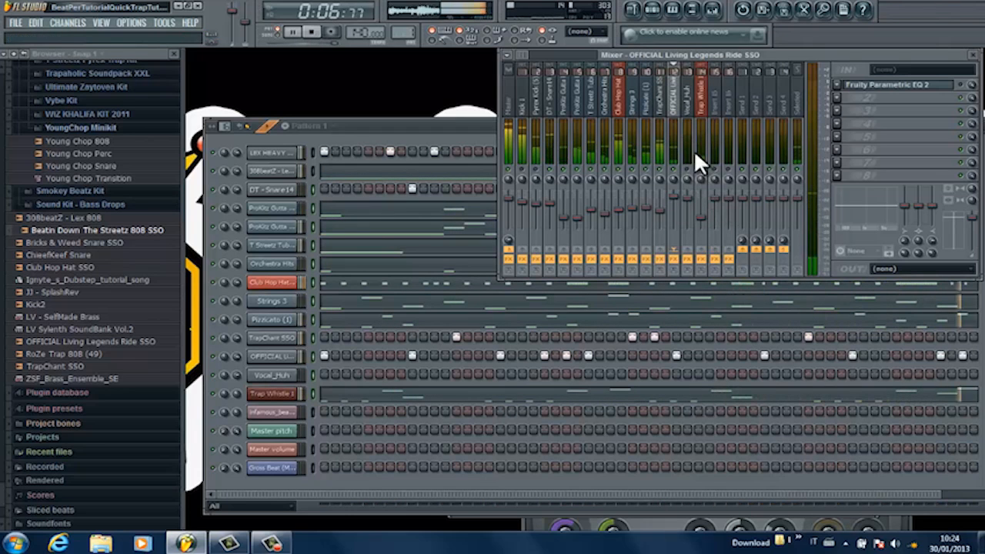
{"action": "left_click", "coordinate": [704, 217]}
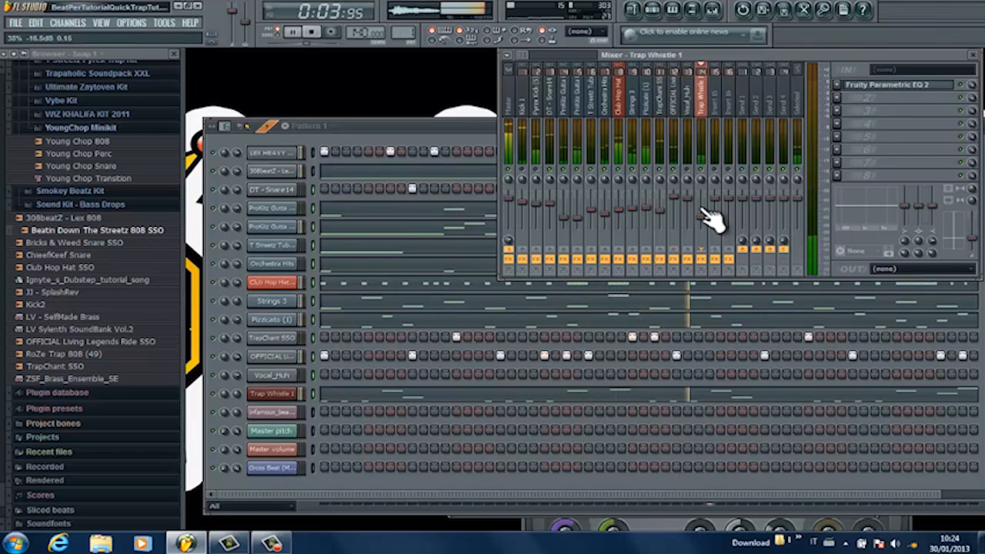
Fine-tune the Pyrex Kick (5) level, set Kick 1 to about -2.4 dB, and check the balance in playback.
{"action": "left_click", "coordinate": [545, 121]}
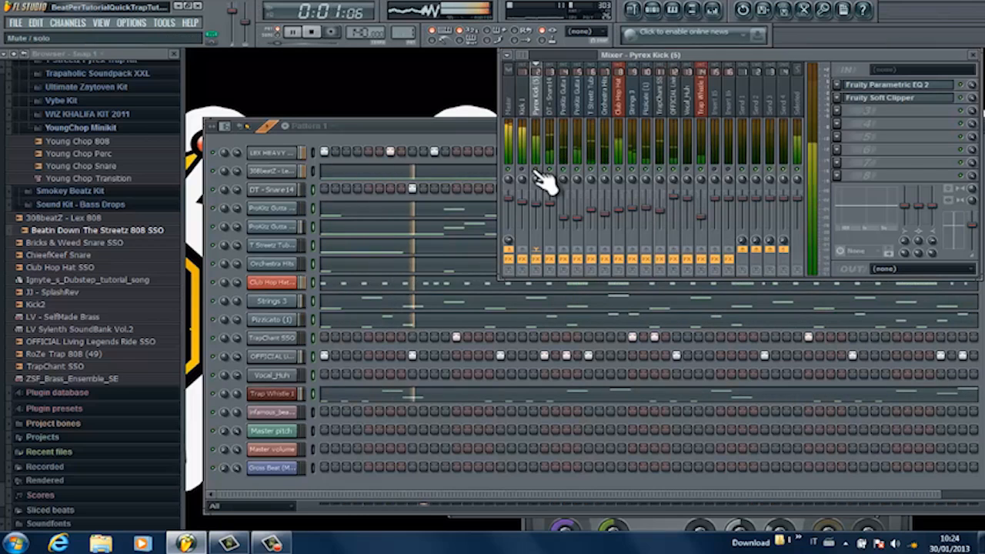
{"action": "left_click_drag", "start_coordinate": [537, 205], "coordinate": [540, 202]}
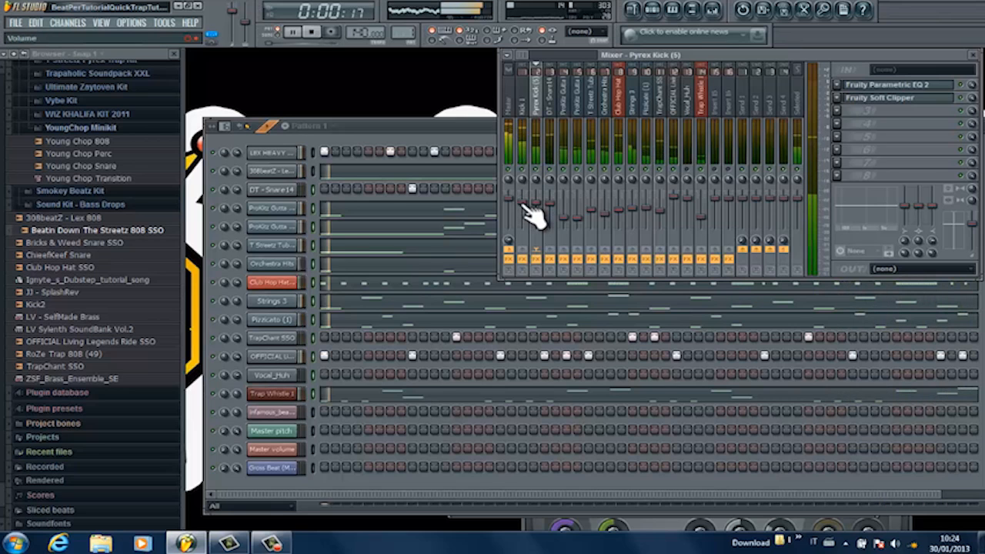
{"action": "left_click_drag", "start_coordinate": [525, 200], "coordinate": [527, 202]}
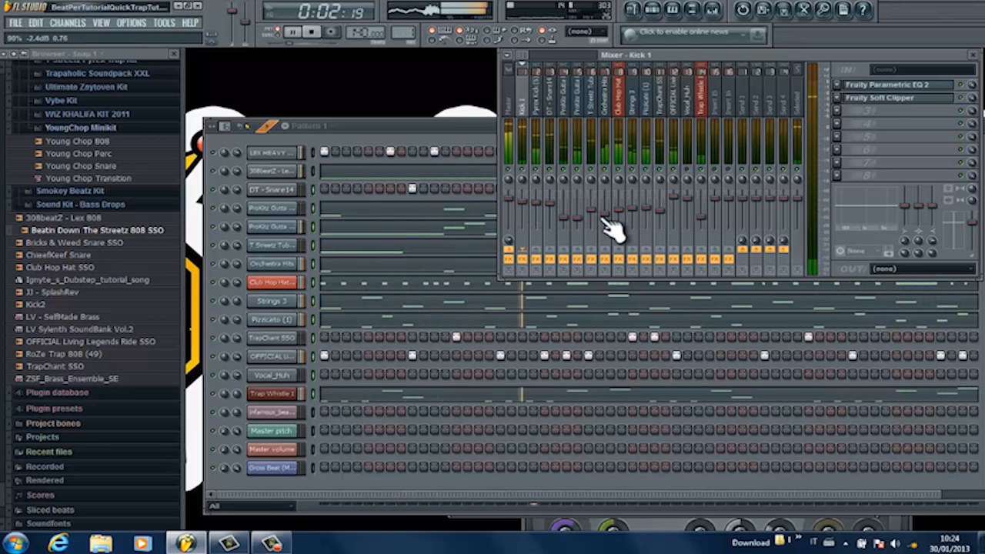
{"action": "left_click", "coordinate": [605, 116]}
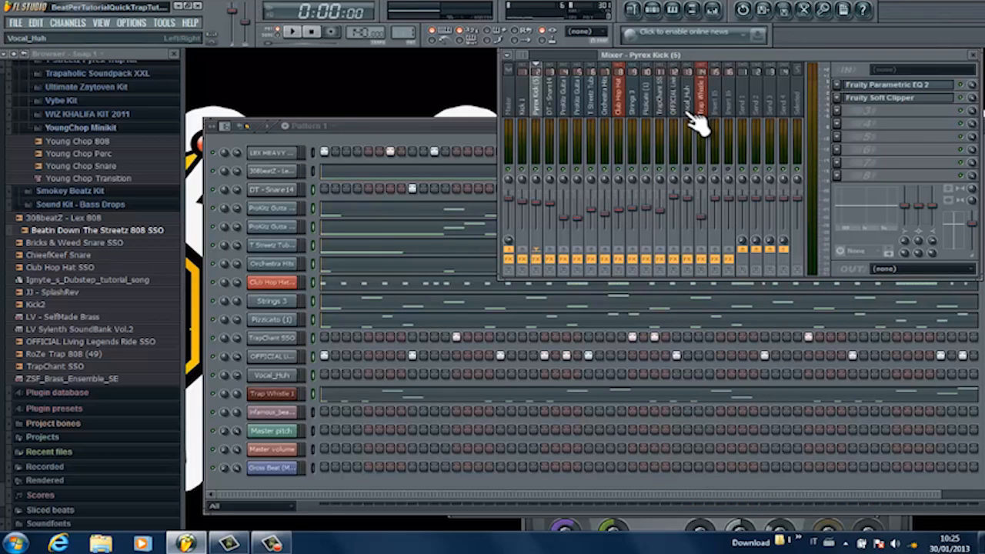
Play the beat with the DT - Snare14 mixer track selected and open its Fruity Reeverb 2.
{"action": "left_click", "coordinate": [550, 115]}
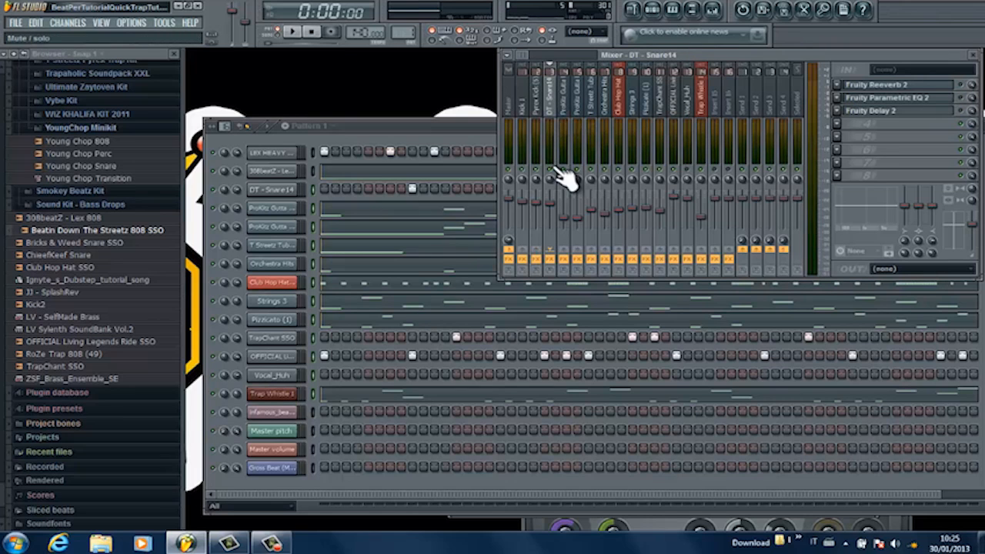
{"action": "key", "text": "space"}
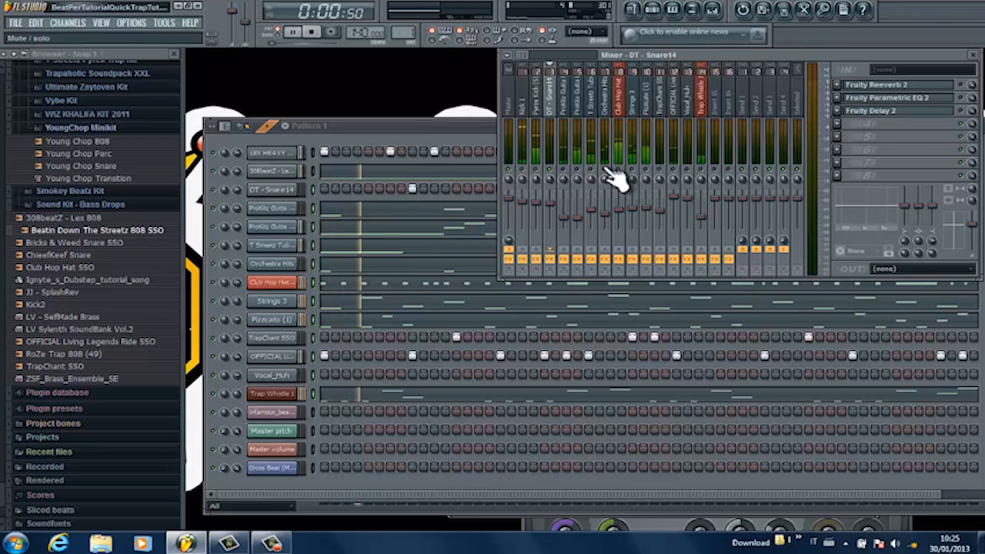
{"action": "key", "text": "space"}
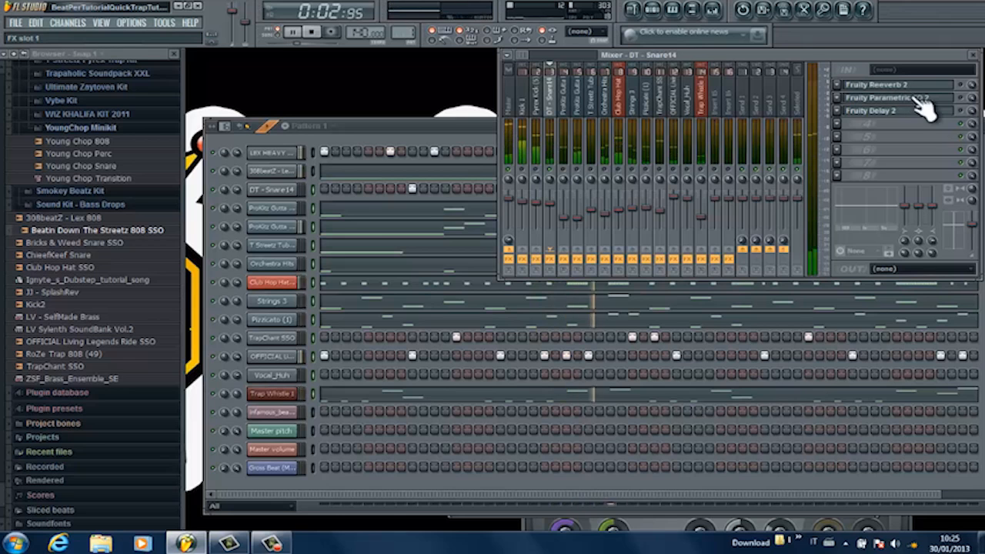
{"action": "left_click", "coordinate": [958, 86]}
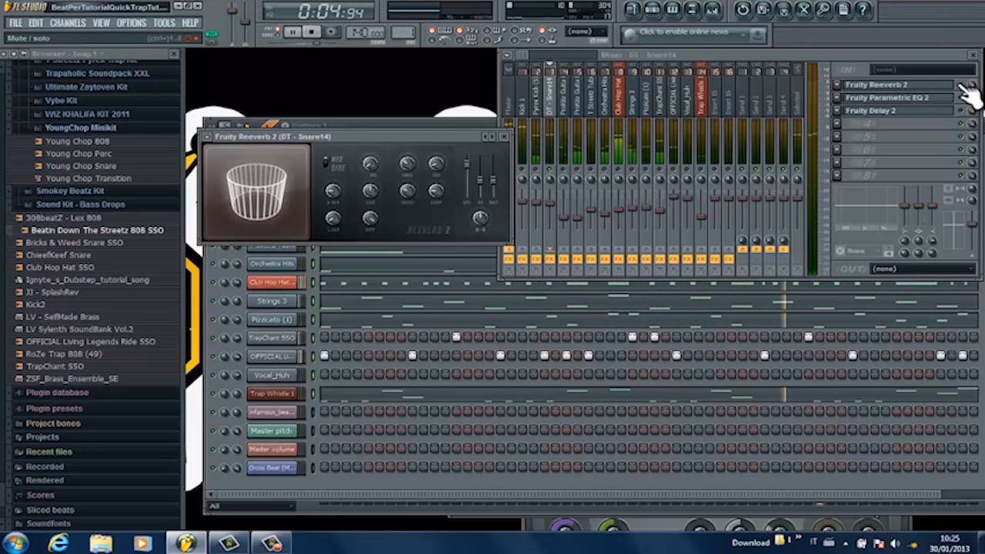
{"action": "left_click", "coordinate": [435, 139]}
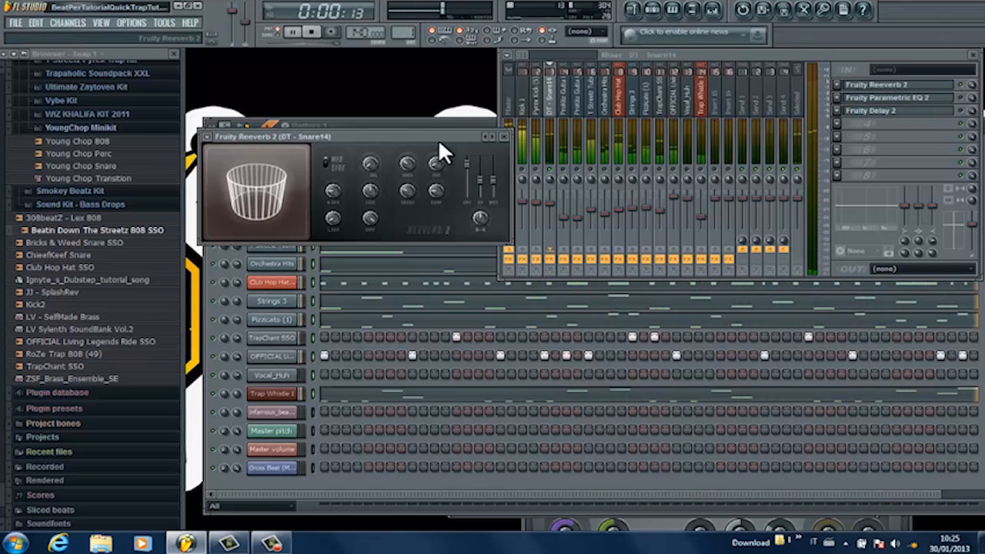
{"action": "left_click_drag", "start_coordinate": [972, 85], "coordinate": [67, 218]}
Open Fruity Parametric EQ 2 on the DT - Snare14 track and look through its preset list.
{"action": "left_click", "coordinate": [922, 99]}
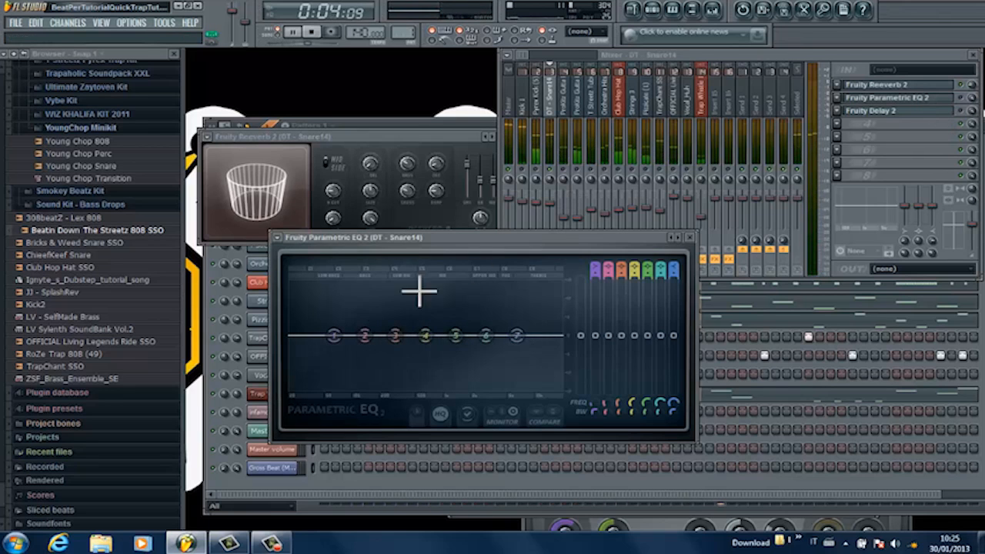
{"action": "left_click", "coordinate": [277, 238]}
{"action": "mouse_move", "coordinate": [299, 266]}
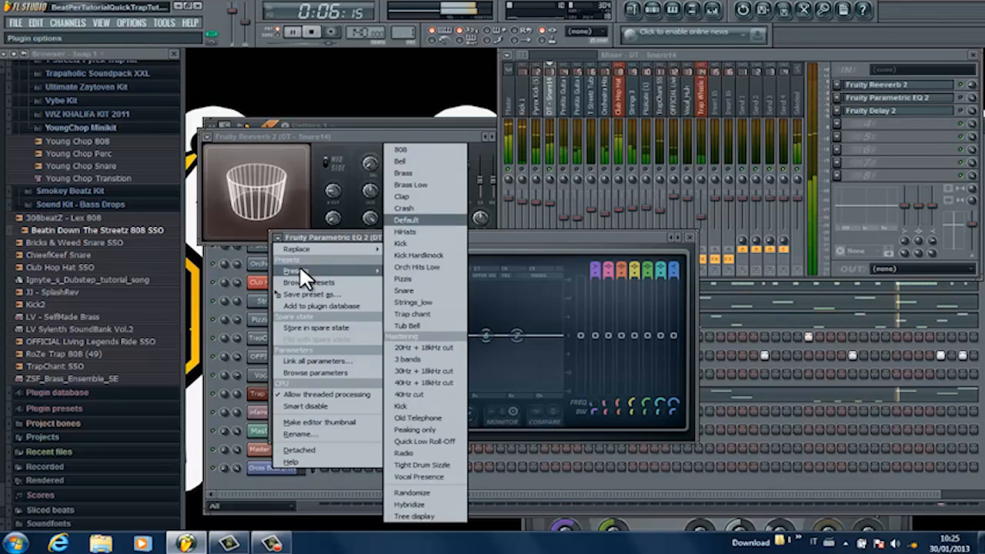
{"action": "left_click", "coordinate": [509, 234]}
{"action": "left_click", "coordinate": [972, 108]}
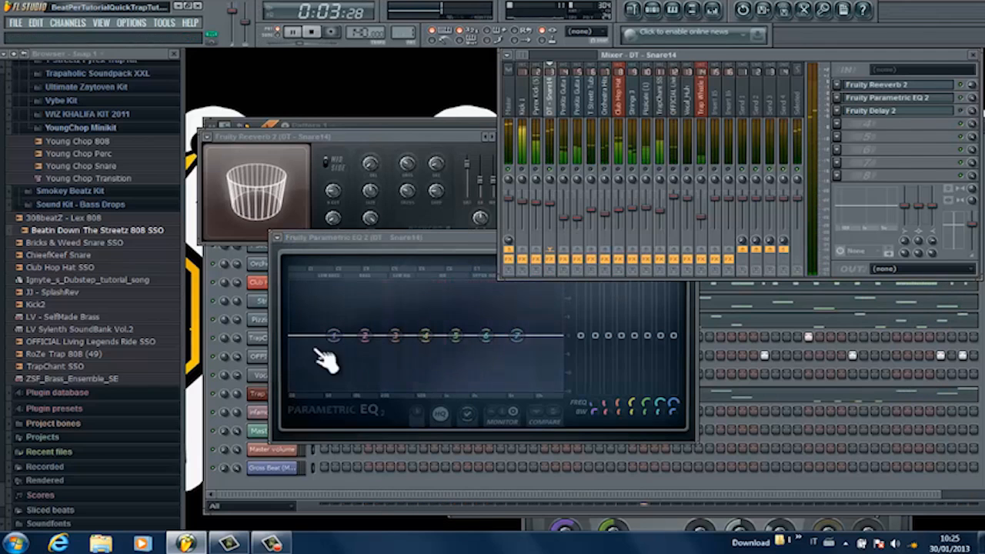
{"action": "left_click_drag", "start_coordinate": [444, 234], "coordinate": [444, 128]}
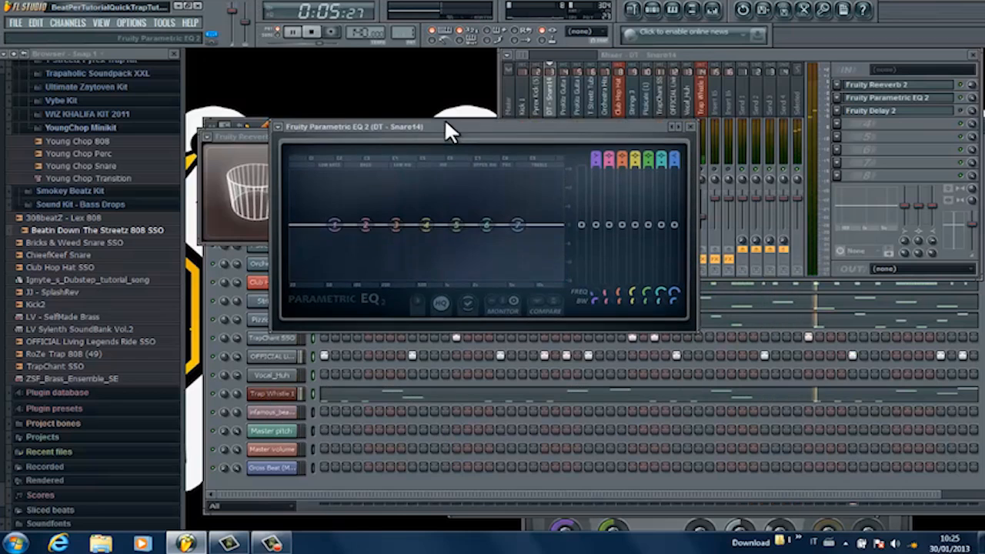
Shape the snare EQ by cutting the lows with band 1, lowering band 4, and slightly boosting bands 3, 5 and 7.
{"action": "left_click_drag", "start_coordinate": [517, 224], "coordinate": [521, 215]}
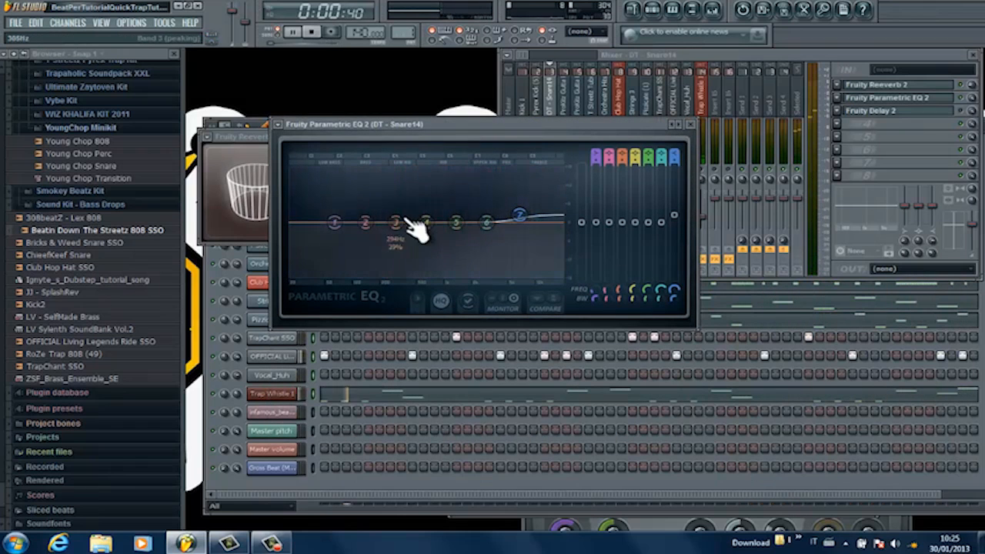
{"action": "left_click_drag", "start_coordinate": [335, 223], "coordinate": [385, 425]}
{"action": "left_click_drag", "start_coordinate": [399, 225], "coordinate": [401, 202]}
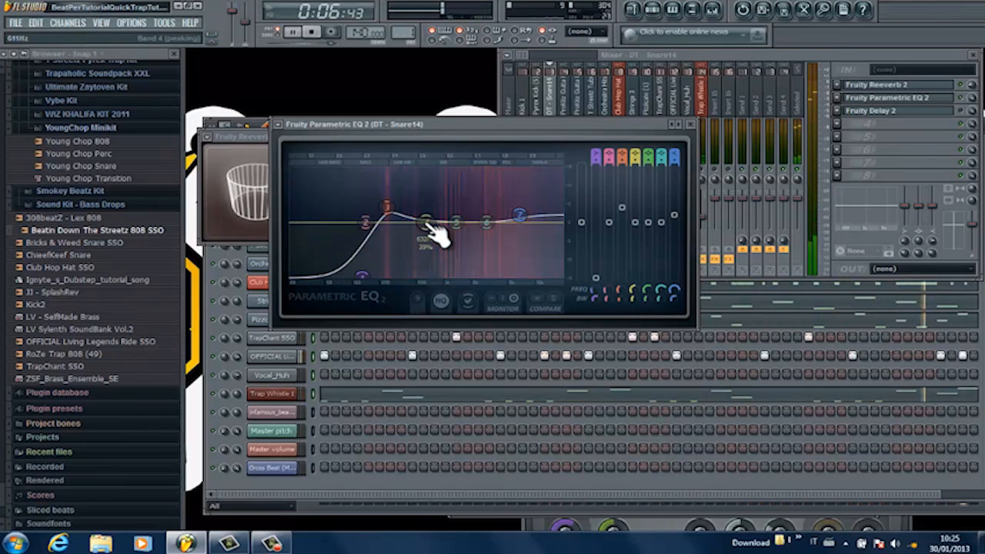
{"action": "left_click_drag", "start_coordinate": [435, 233], "coordinate": [424, 270]}
{"action": "left_click_drag", "start_coordinate": [387, 207], "coordinate": [387, 204]}
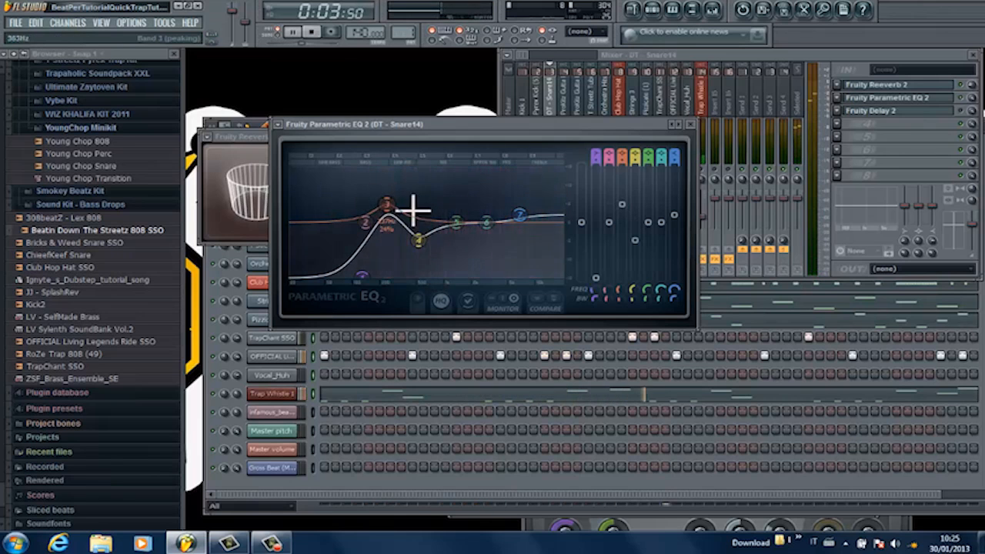
{"action": "left_click_drag", "start_coordinate": [458, 224], "coordinate": [457, 217]}
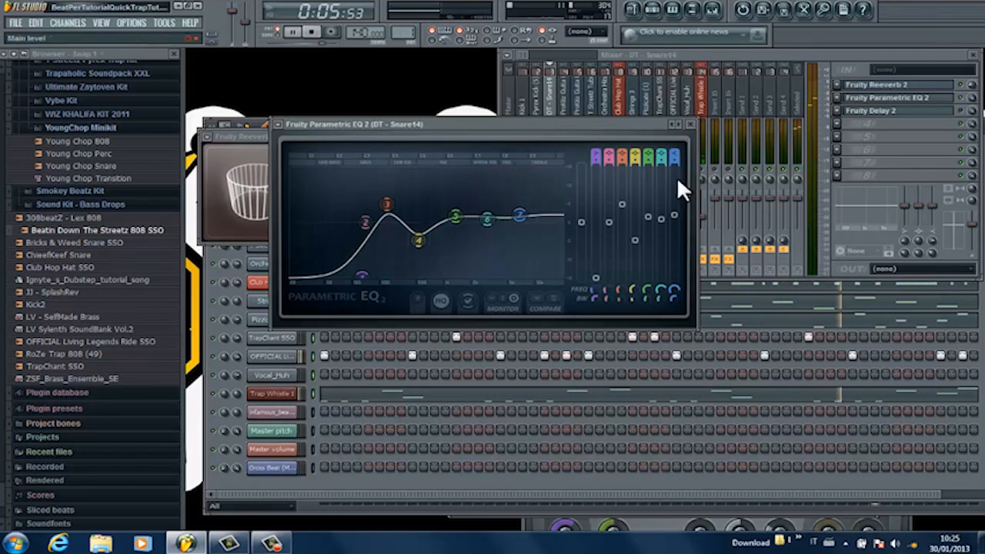
{"action": "left_click", "coordinate": [691, 124]}
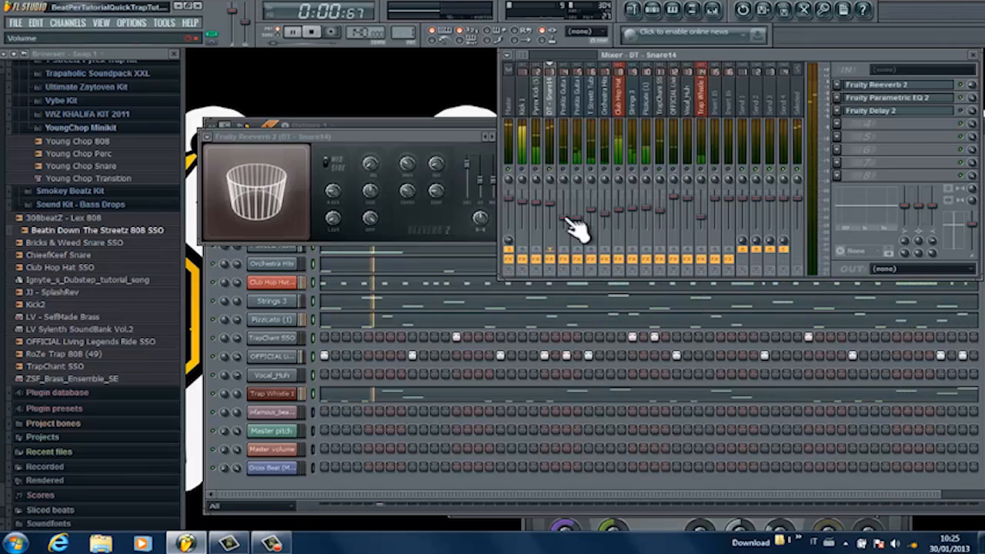
{"action": "left_click", "coordinate": [893, 97]}
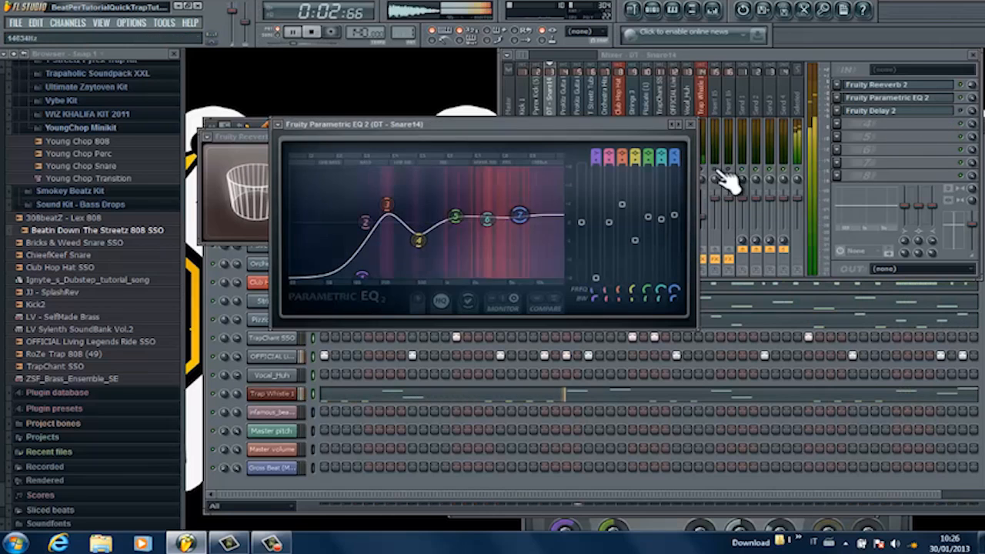
{"action": "left_click", "coordinate": [691, 124]}
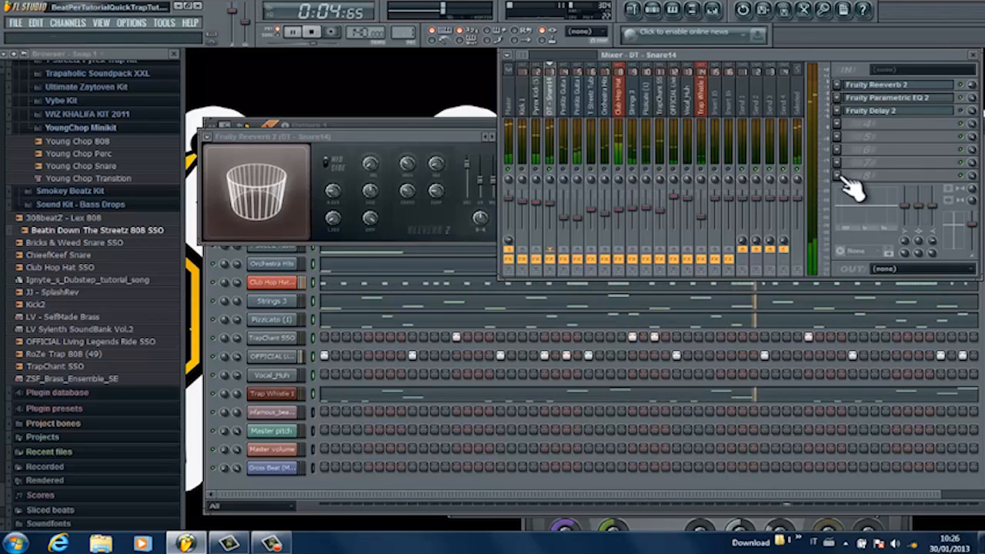
Stop playback and save the project.
{"action": "key", "text": "space"}
{"action": "left_click", "coordinate": [13, 22]}
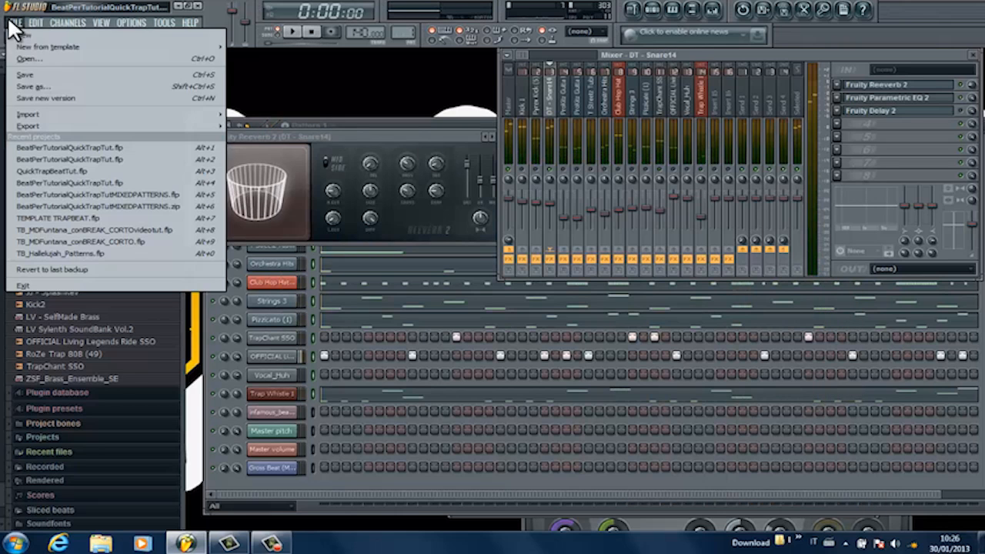
{"action": "left_click", "coordinate": [41, 75]}
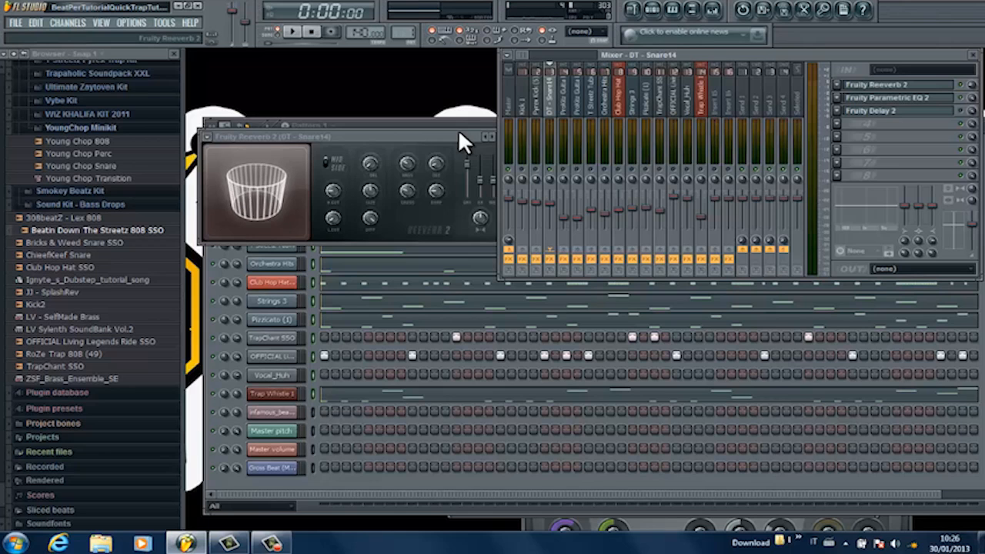
Load the Brass preset into Fruity Parametric EQ 2 on the first ProKitz Gutta Em Brass track.
{"action": "left_click", "coordinate": [565, 101]}
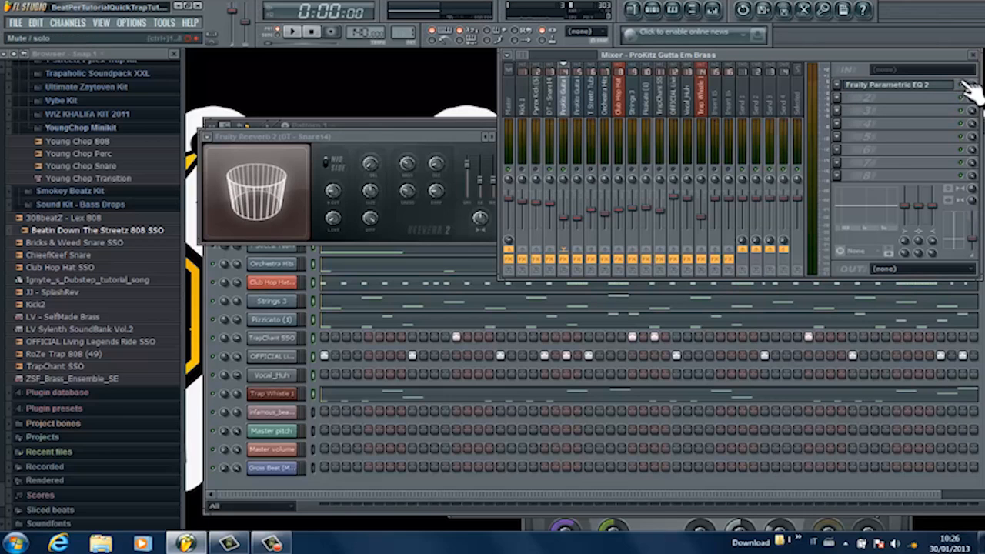
{"action": "left_click", "coordinate": [942, 87]}
{"action": "left_click", "coordinate": [202, 137]}
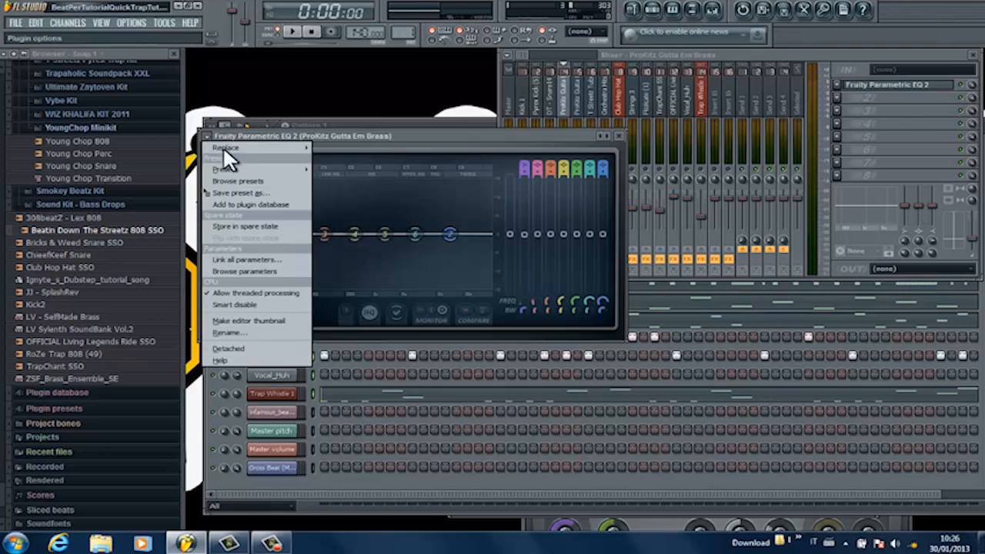
{"action": "mouse_move", "coordinate": [244, 163]}
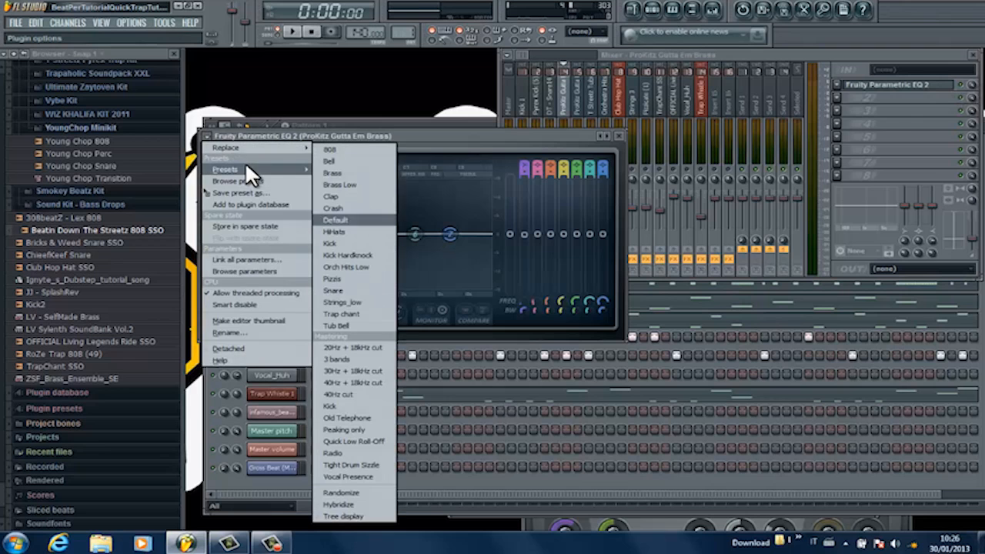
{"action": "left_click", "coordinate": [349, 172]}
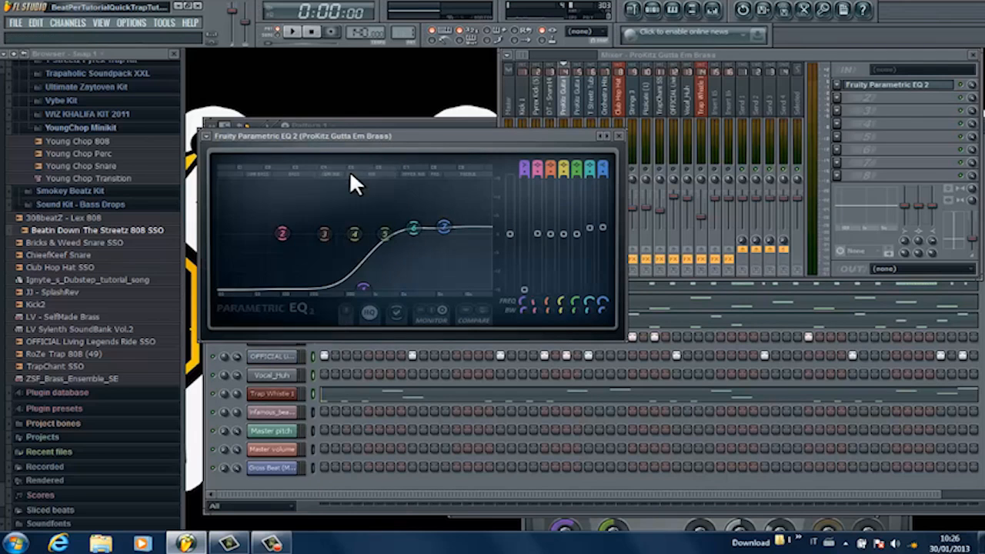
Rearrange the EQ and mixer windows and play the beat briefly to check the equalized brass.
{"action": "left_click_drag", "start_coordinate": [568, 137], "coordinate": [589, 209]}
{"action": "left_click_drag", "start_coordinate": [633, 54], "coordinate": [635, 30]}
{"action": "key", "text": "space"}
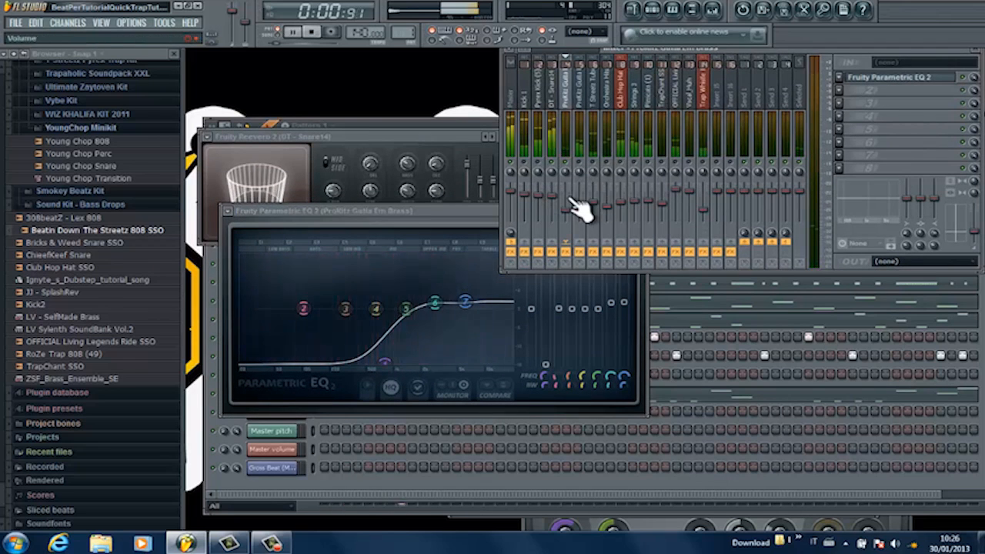
{"action": "key", "text": "space"}
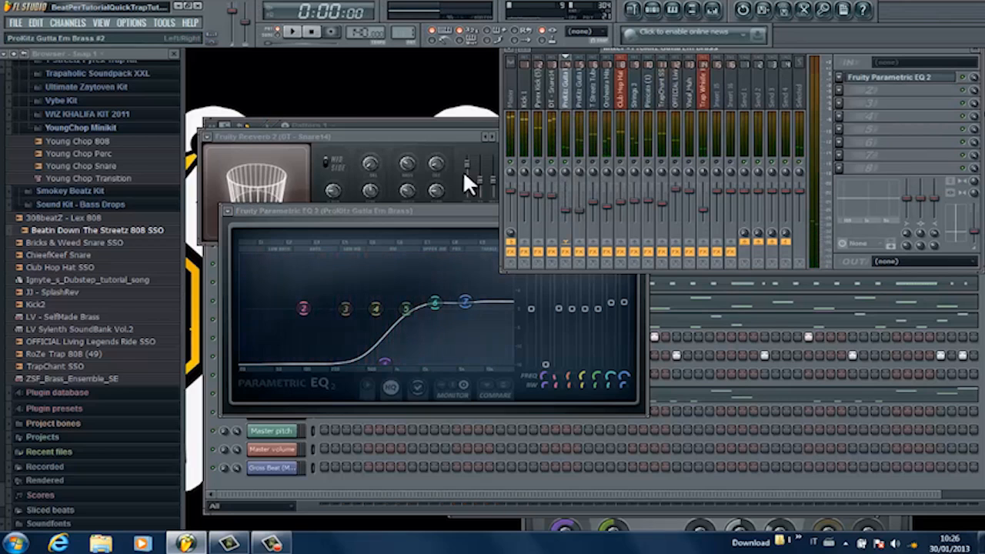
Load the Brass Low preset into the first ProKitz Gutta Em Brass EQ, check it in playback, and close the EQ.
{"action": "left_click", "coordinate": [436, 210]}
{"action": "left_click", "coordinate": [224, 210]}
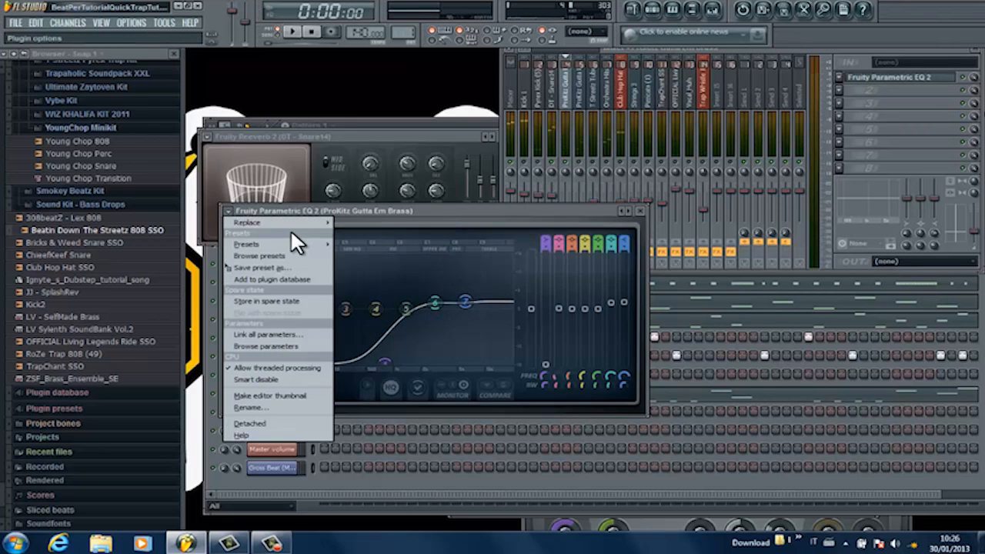
{"action": "mouse_move", "coordinate": [290, 240]}
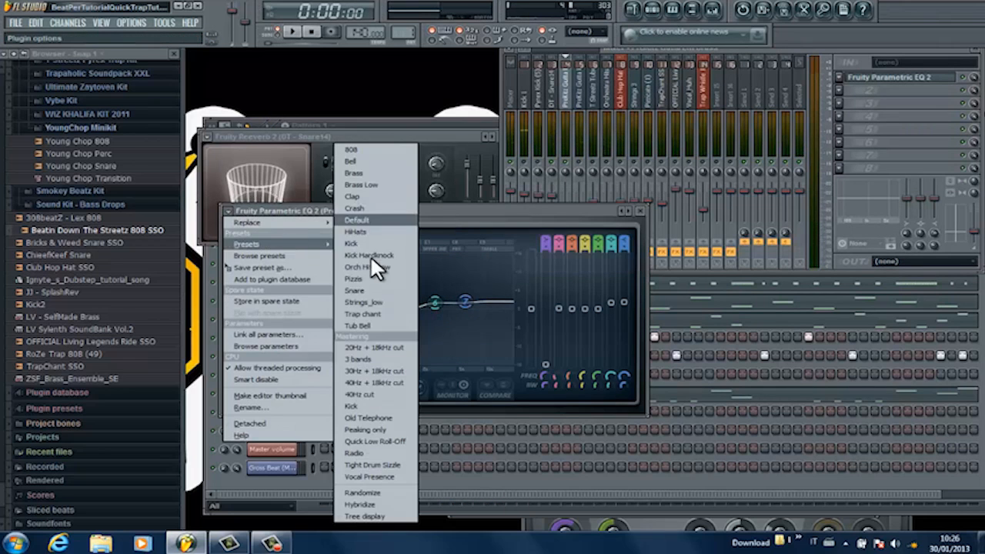
{"action": "left_click", "coordinate": [388, 192]}
{"action": "key", "text": "space"}
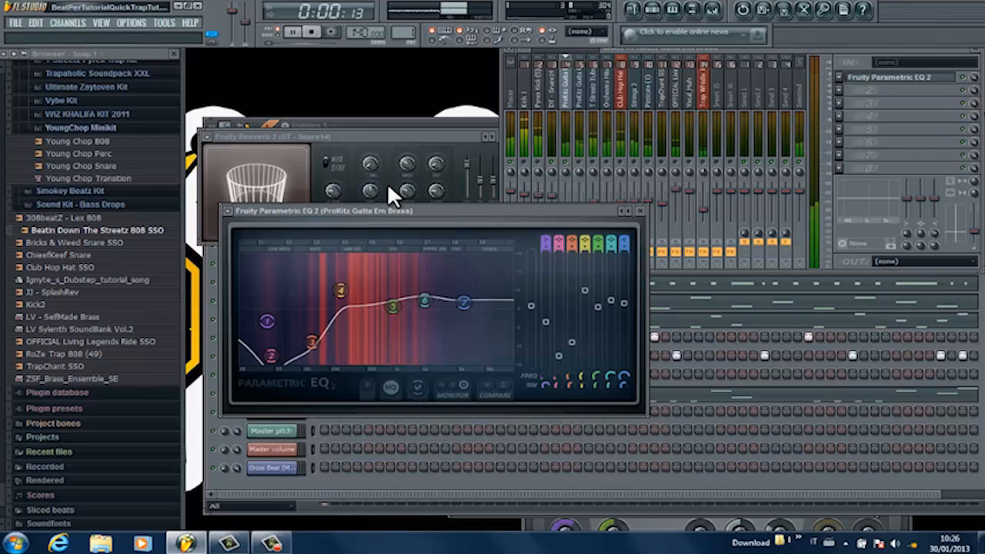
{"action": "left_click", "coordinate": [640, 211]}
{"action": "key", "text": "space"}
Add Soundgoodizer to the second effect slot of the first brass track and play the beat to check it.
{"action": "left_click", "coordinate": [843, 89]}
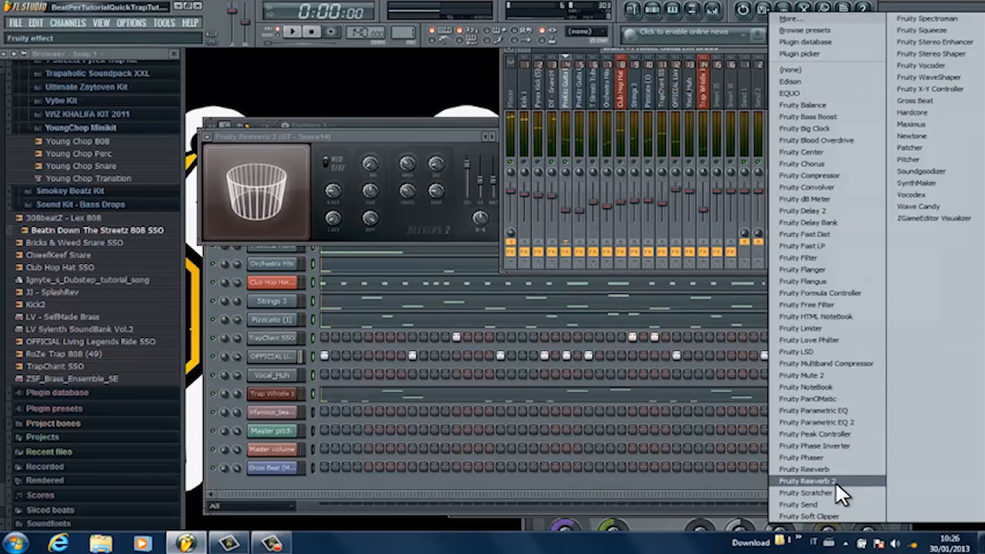
{"action": "left_click", "coordinate": [918, 169]}
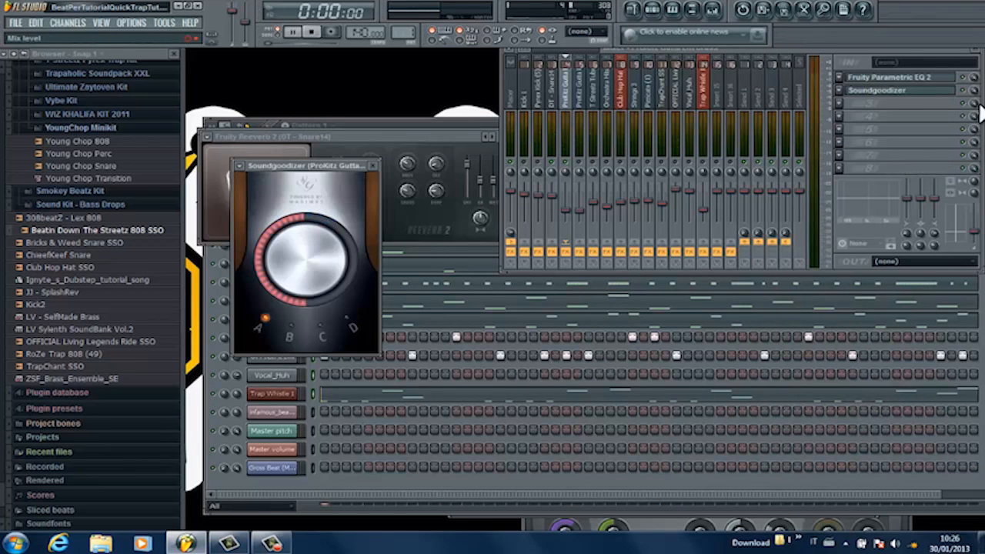
{"action": "key", "text": "space"}
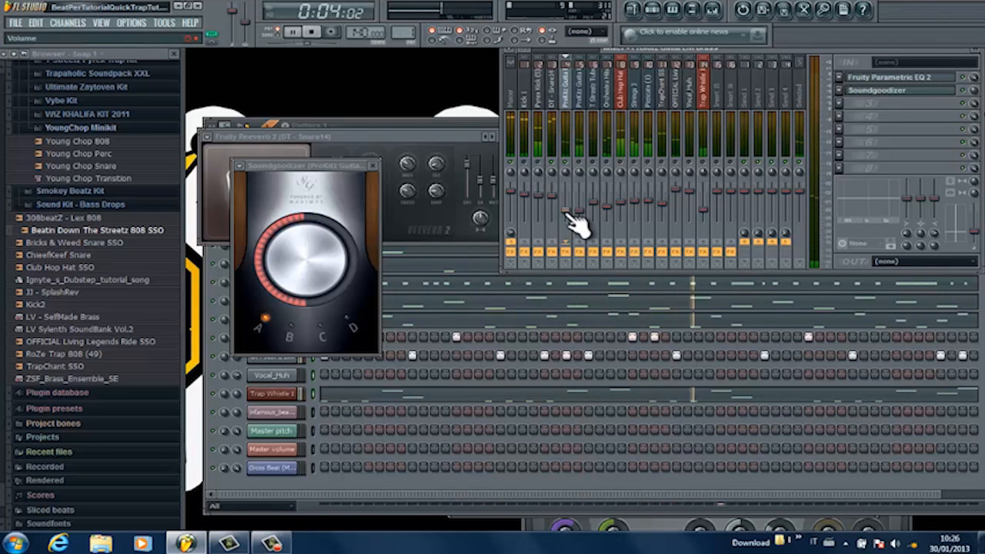
{"action": "left_click", "coordinate": [376, 165]}
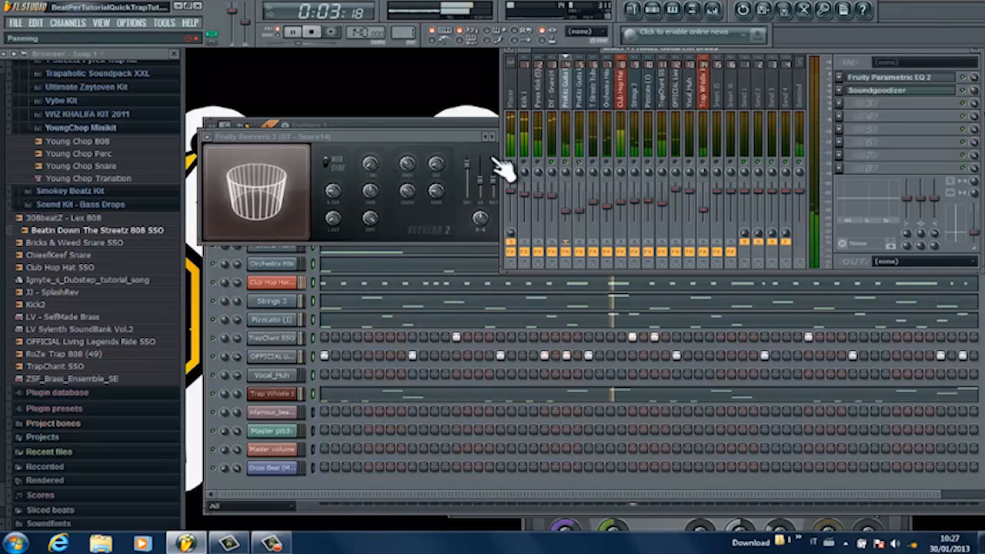
Load the Brass preset into Fruity Parametric EQ 2 on ProKitz Gutta Em Brass #2 and close the snare reverb window.
{"action": "left_click", "coordinate": [582, 97]}
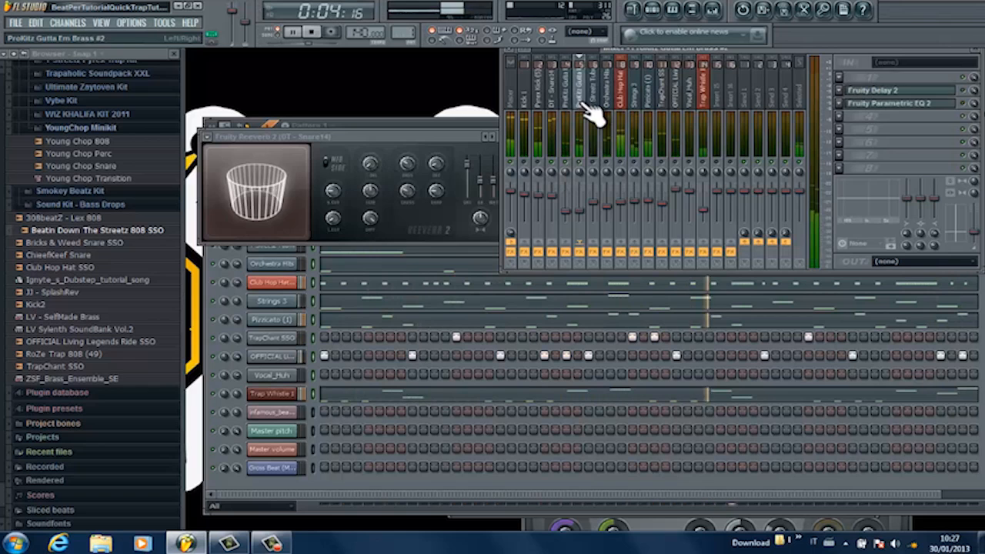
{"action": "left_click", "coordinate": [924, 103]}
{"action": "left_click", "coordinate": [269, 197]}
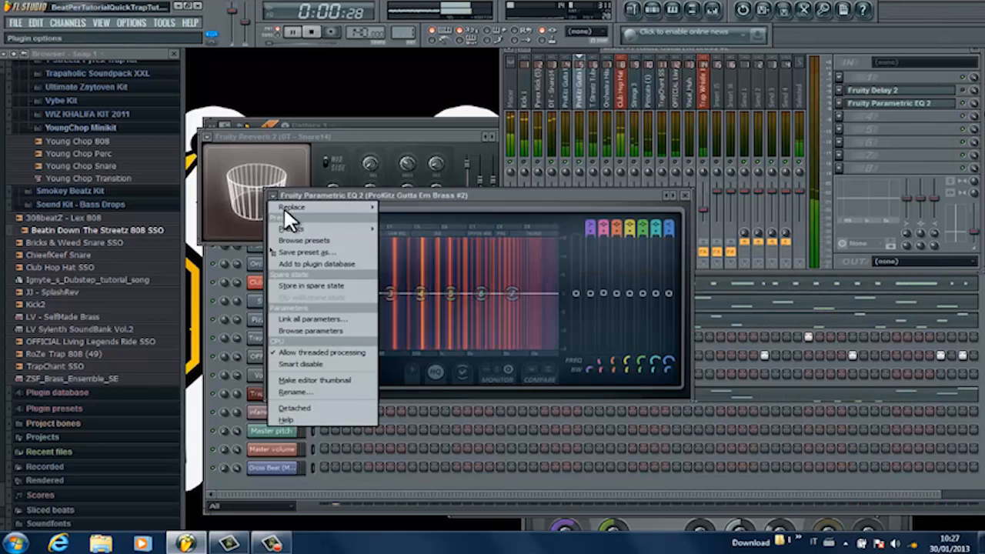
{"action": "mouse_move", "coordinate": [297, 226]}
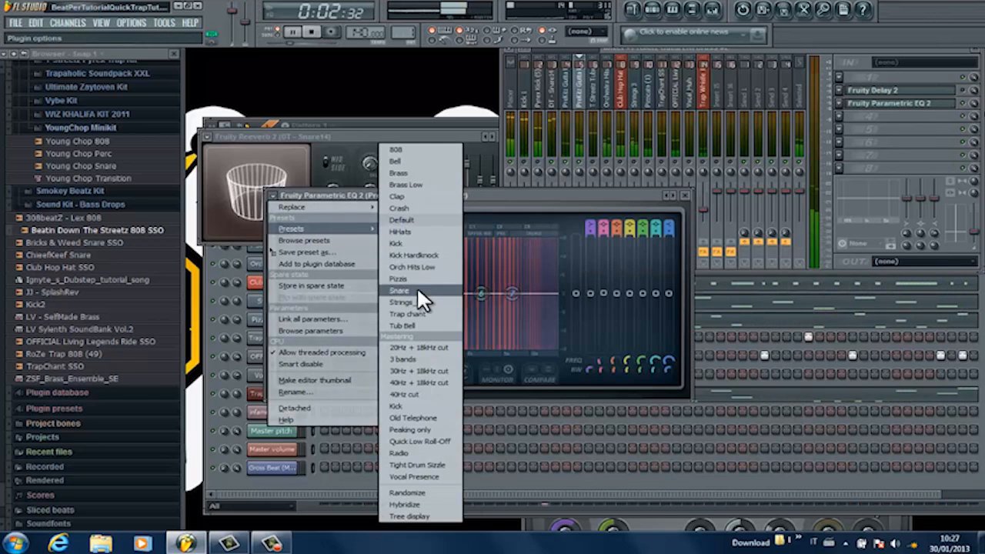
{"action": "left_click", "coordinate": [427, 174]}
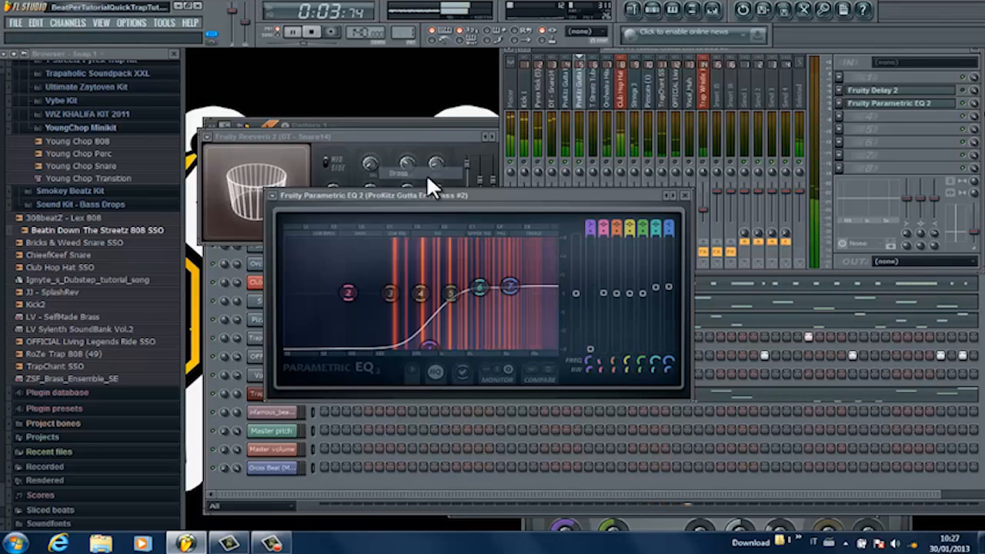
{"action": "left_click", "coordinate": [413, 137]}
{"action": "left_click", "coordinate": [506, 138]}
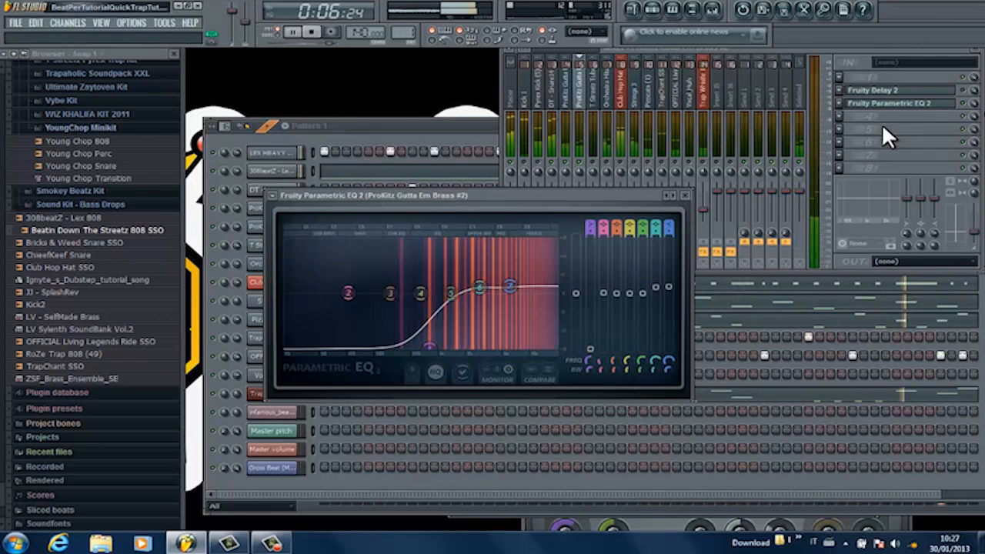
Add Soundgoodizer to the fourth effect slot of ProKitz Gutta Em Brass #2 and adjust its mix level.
{"action": "left_click", "coordinate": [864, 103]}
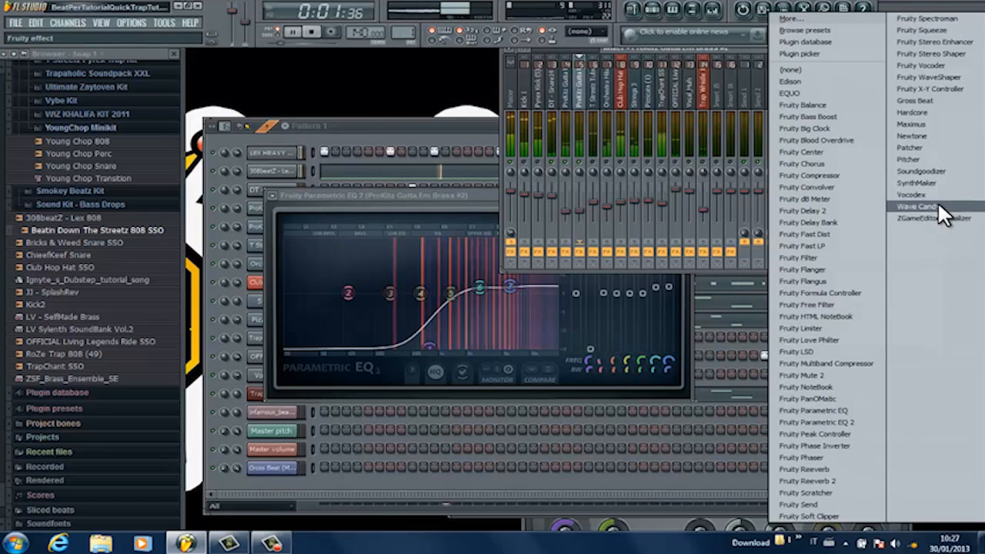
{"action": "left_click", "coordinate": [940, 172]}
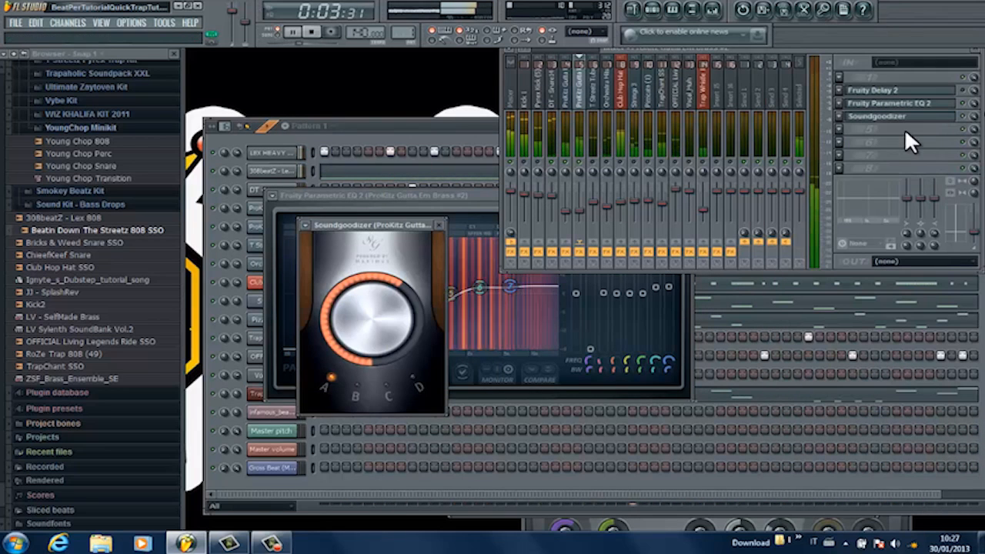
{"action": "left_click", "coordinate": [975, 117]}
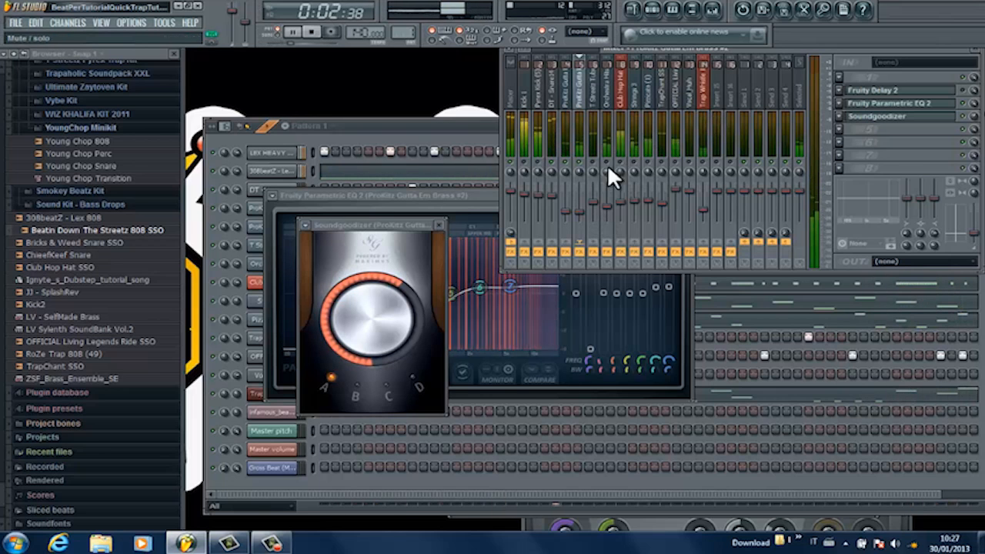
Load a stored preset into Fruity Parametric EQ 2 on the T Streetz Tubular Bells track and close the EQ.
{"action": "left_click", "coordinate": [590, 121]}
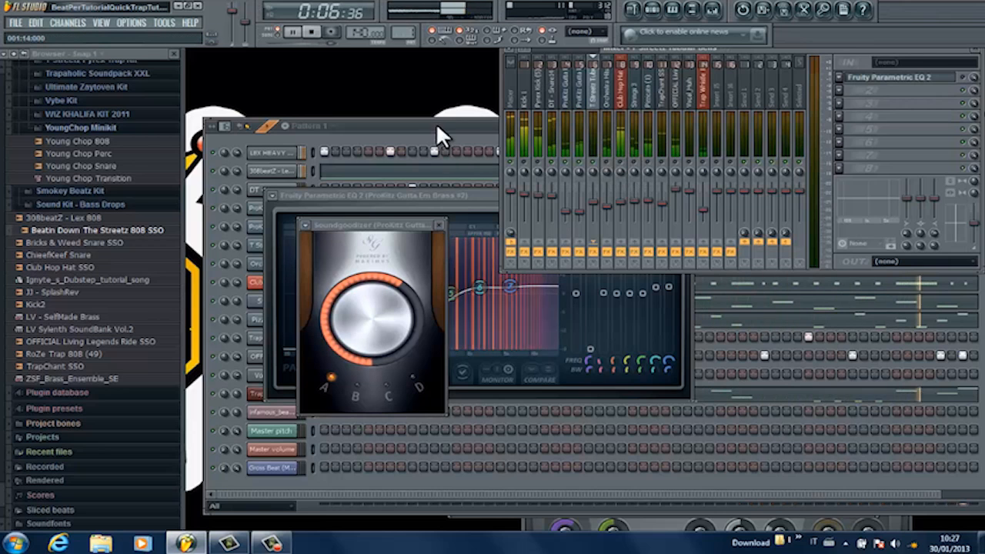
{"action": "key", "text": "space"}
{"action": "key", "text": "space"}
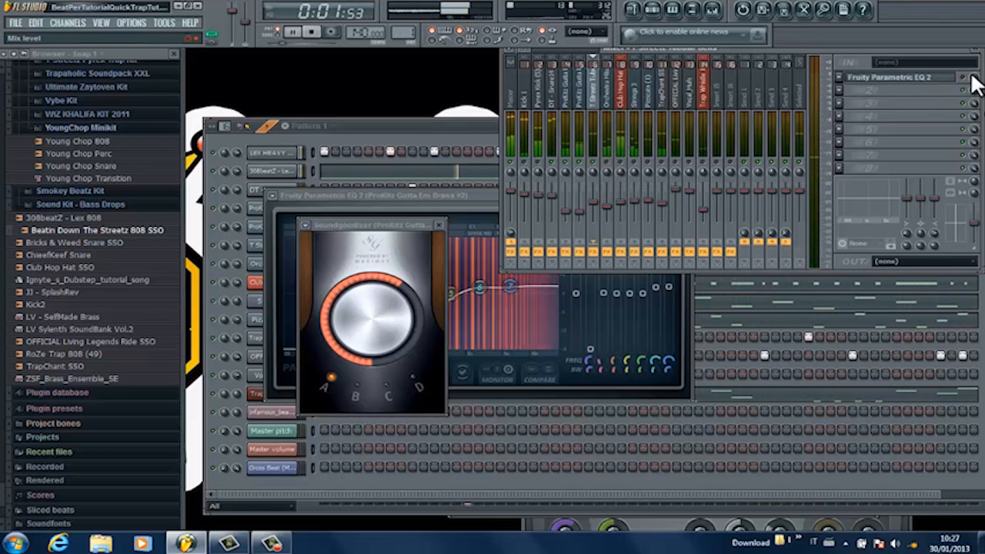
{"action": "left_click", "coordinate": [885, 80]}
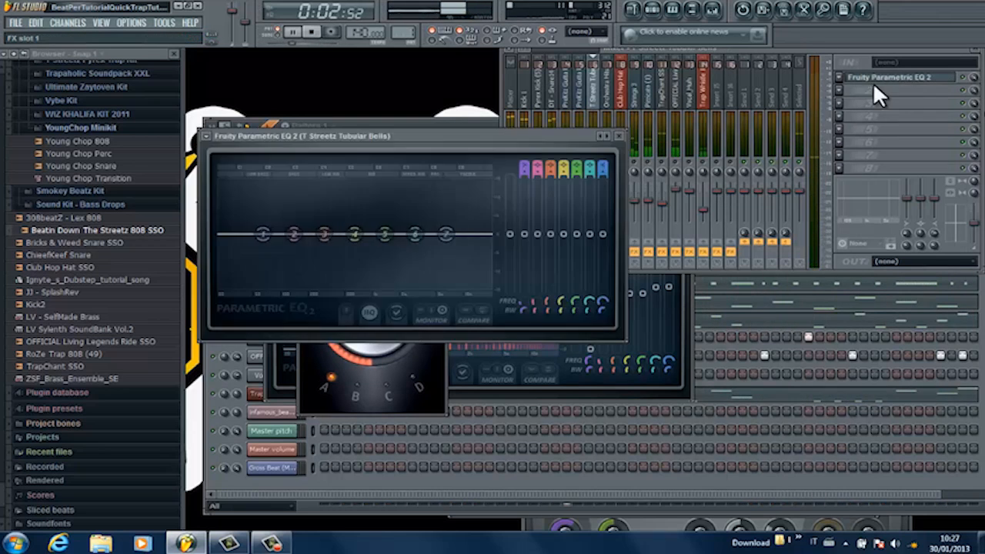
{"action": "left_click", "coordinate": [207, 136]}
{"action": "mouse_move", "coordinate": [237, 170]}
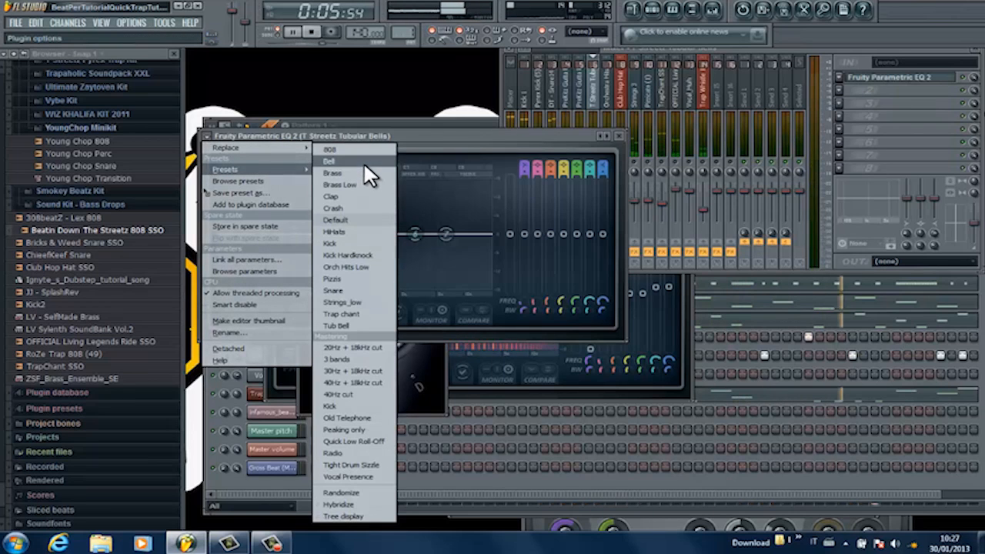
{"action": "left_click", "coordinate": [356, 315]}
{"action": "left_click", "coordinate": [619, 137]}
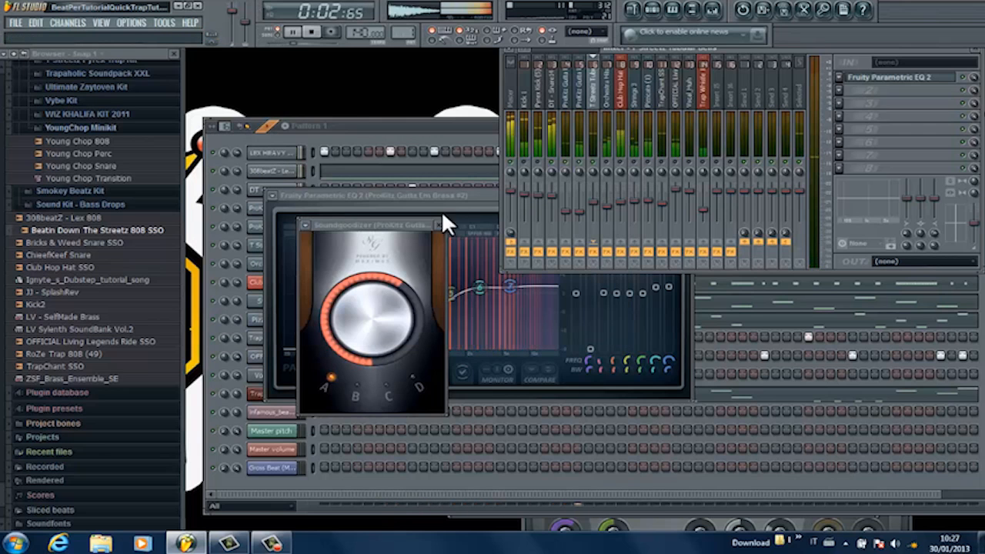
Close the second brass track's Soundgoodizer and EQ windows, returning to the T Streetz Tubular Bells track.
{"action": "left_click", "coordinate": [441, 230]}
{"action": "left_click_drag", "start_coordinate": [449, 195], "coordinate": [424, 236]}
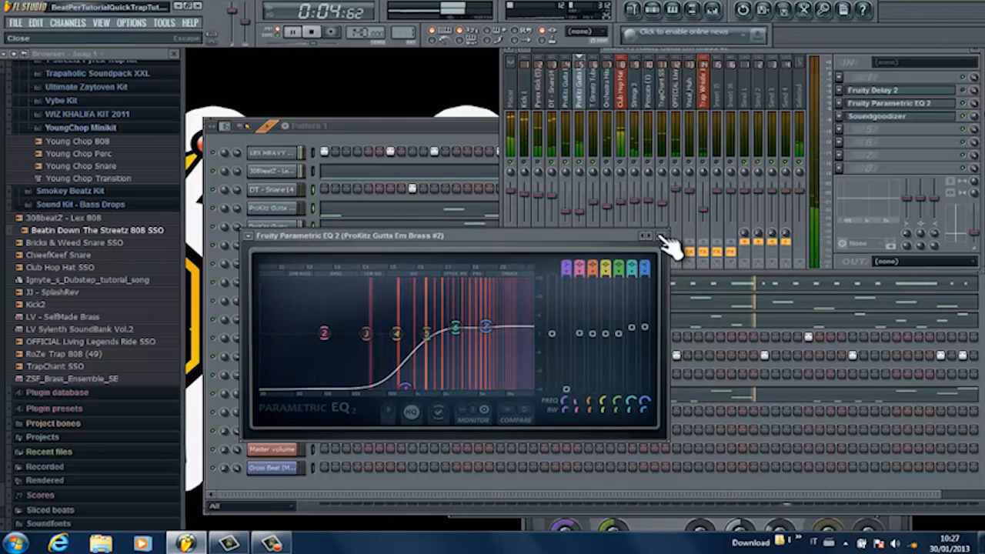
{"action": "left_click", "coordinate": [660, 236]}
{"action": "left_click", "coordinate": [596, 100]}
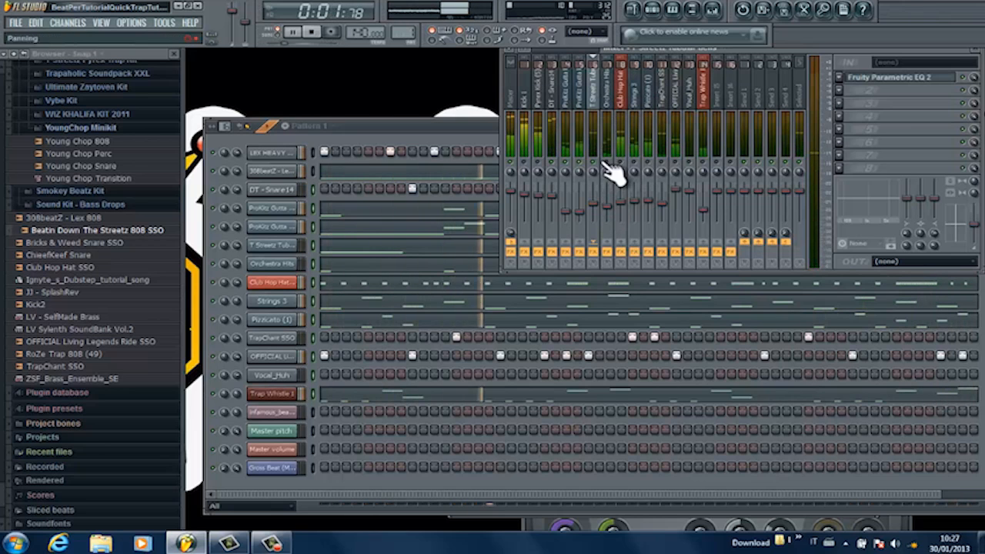
Load the Orch Hits Low preset into Fruity Parametric EQ 2 on the Orchestra Hits track, with playback stopped, and close the EQ.
{"action": "left_click", "coordinate": [610, 99]}
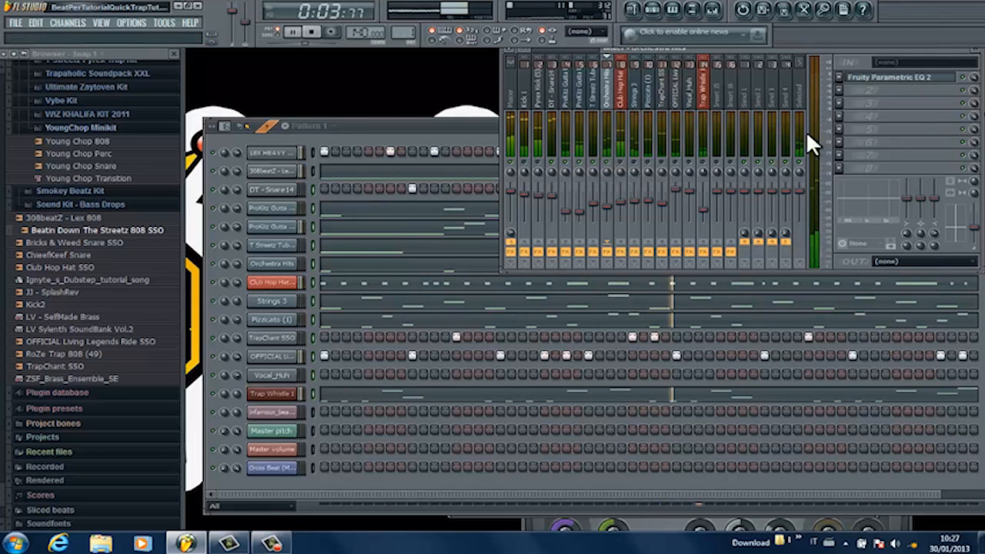
{"action": "left_click", "coordinate": [889, 77]}
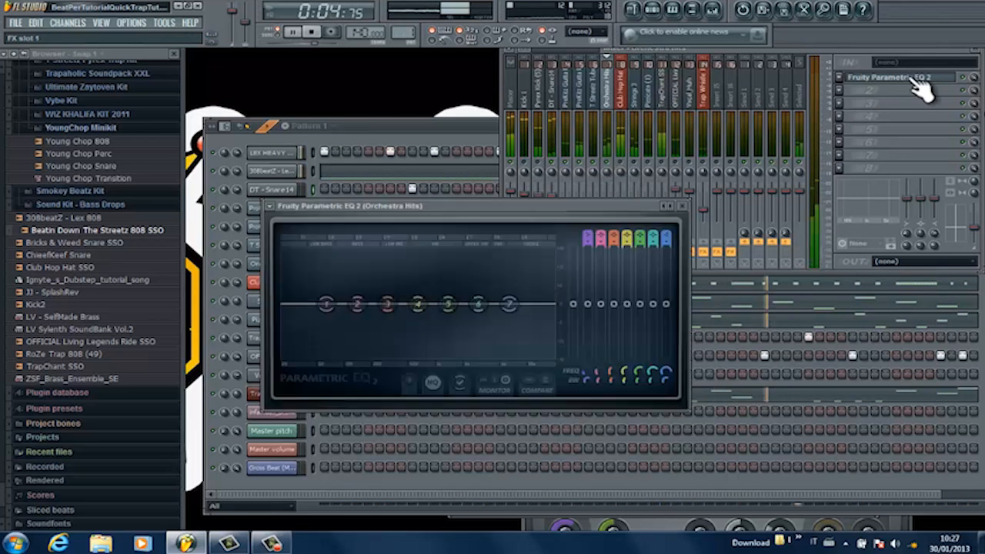
{"action": "left_click", "coordinate": [269, 205]}
{"action": "left_click", "coordinate": [278, 205]}
{"action": "key", "text": "space"}
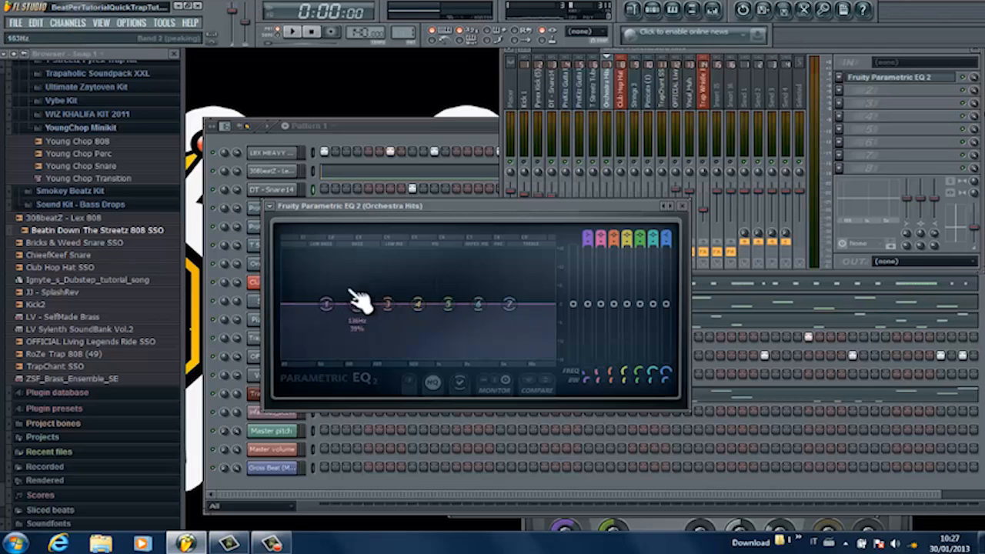
{"action": "left_click", "coordinate": [272, 207]}
{"action": "mouse_move", "coordinate": [292, 237]}
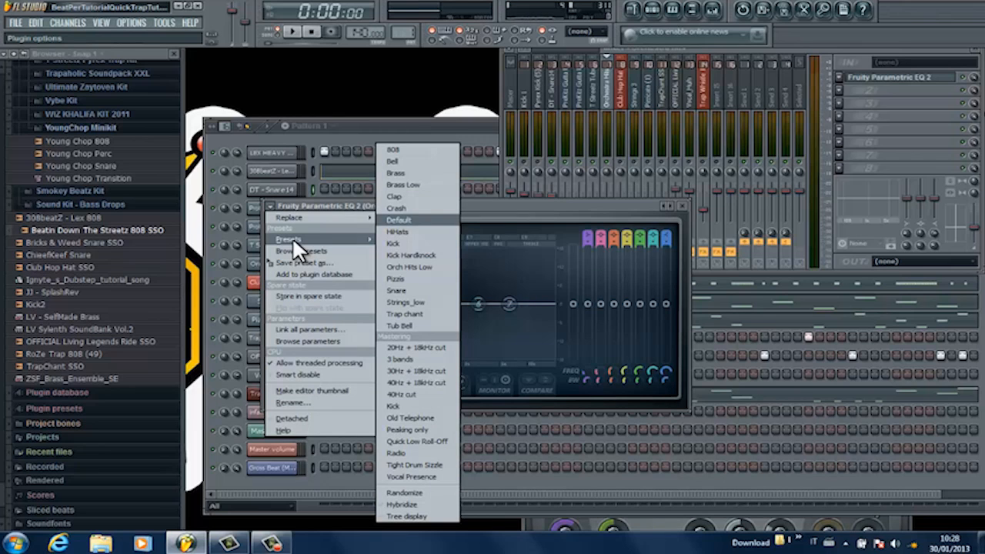
{"action": "left_click", "coordinate": [412, 266]}
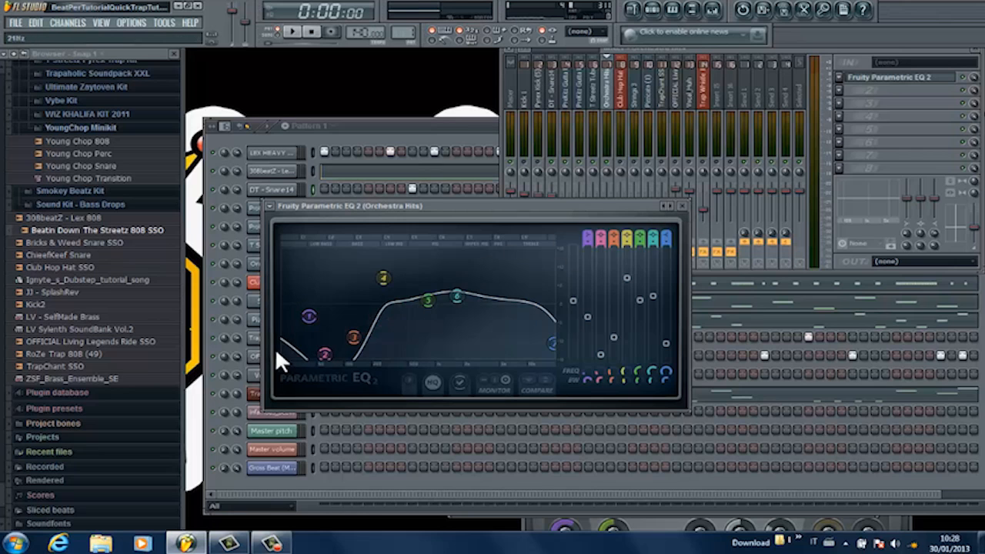
{"action": "left_click", "coordinate": [683, 208]}
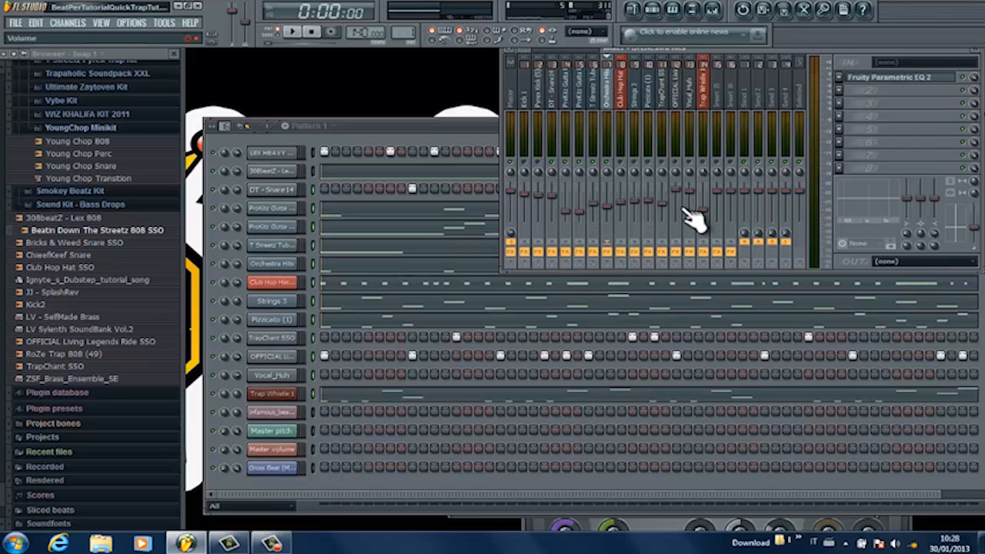
Fine-tune the Orchestra Hits volume during playback and set the Club Hop Hat SSO volume to 72% (-6.7 dB).
{"action": "key", "text": "space"}
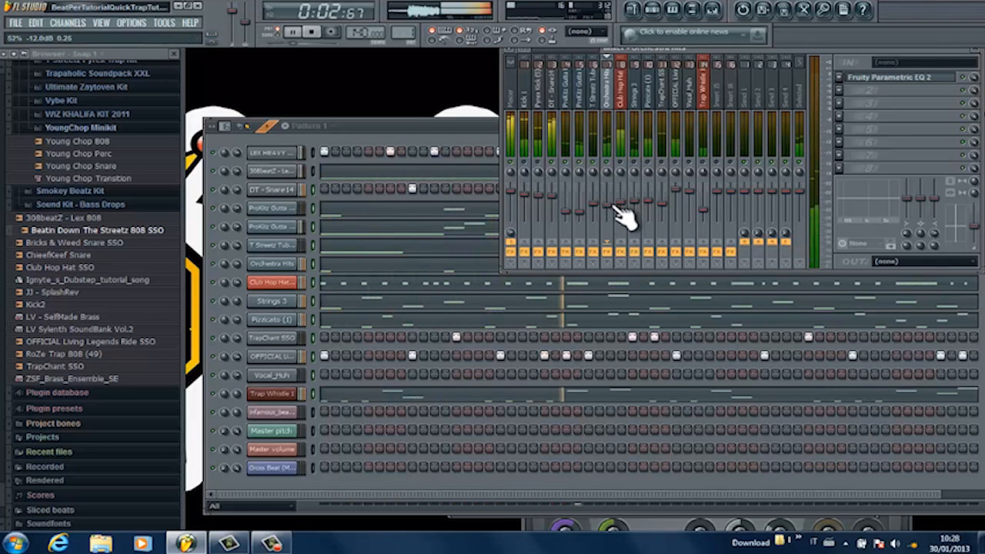
{"action": "left_click_drag", "start_coordinate": [606, 206], "coordinate": [608, 213]}
{"action": "key", "text": "space"}
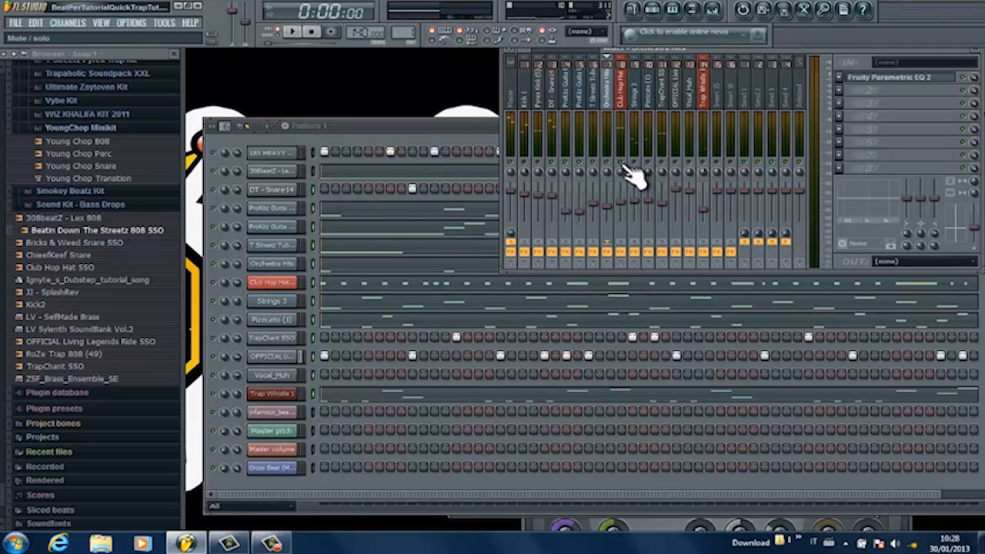
{"action": "key", "text": "space"}
{"action": "left_click", "coordinate": [622, 202]}
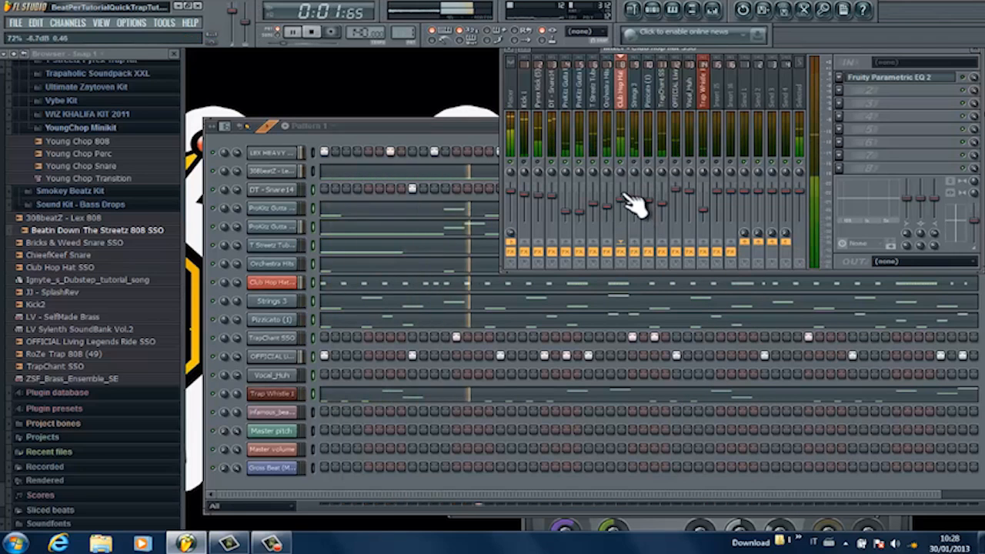
{"action": "key", "text": "space"}
Add Fruity Reeverb 2 to the second effect slot of the Club Hop Hat SSO track and play the beat.
{"action": "left_click", "coordinate": [858, 95]}
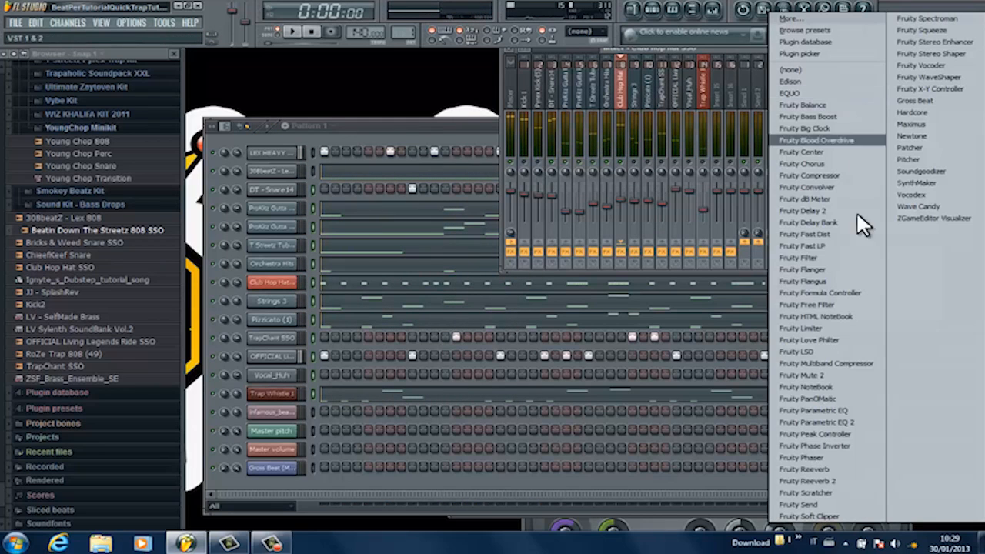
{"action": "left_click", "coordinate": [839, 477]}
{"action": "key", "text": "space"}
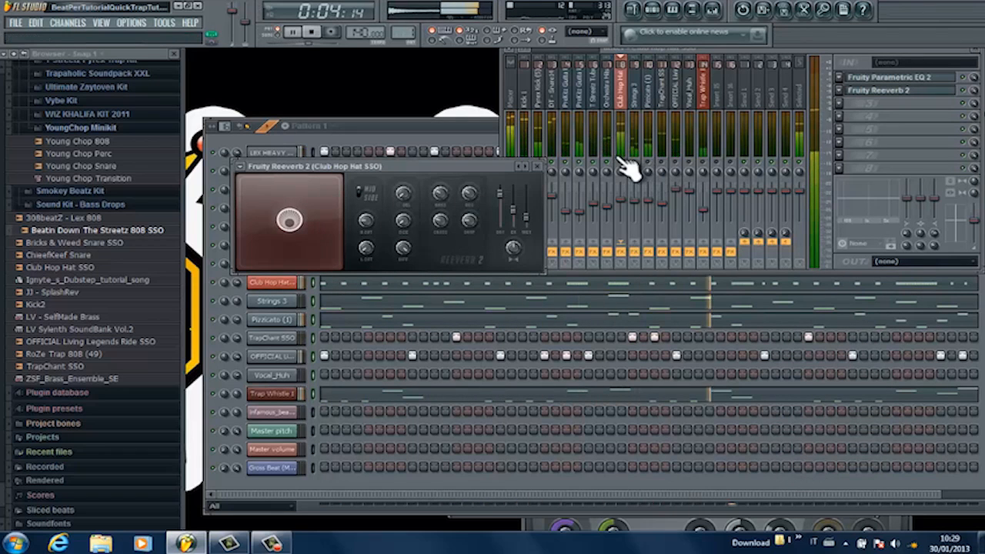
{"action": "left_click", "coordinate": [633, 174]}
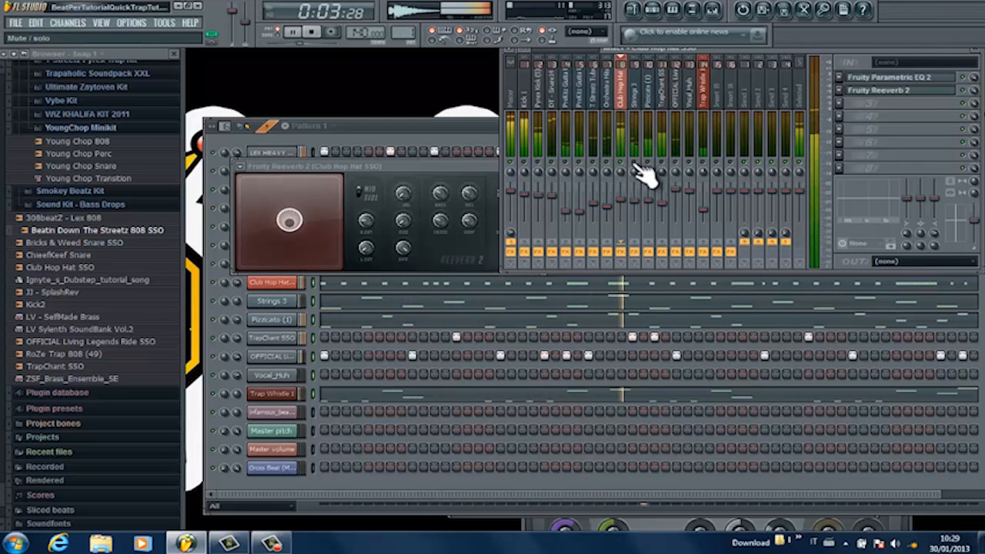
Shape the Strings 3 track's Fruity Parametric EQ 2 with a band 1 low cut and slight boosts on bands 5 and 7, and close it.
{"action": "left_click", "coordinate": [637, 100]}
{"action": "left_click", "coordinate": [934, 77]}
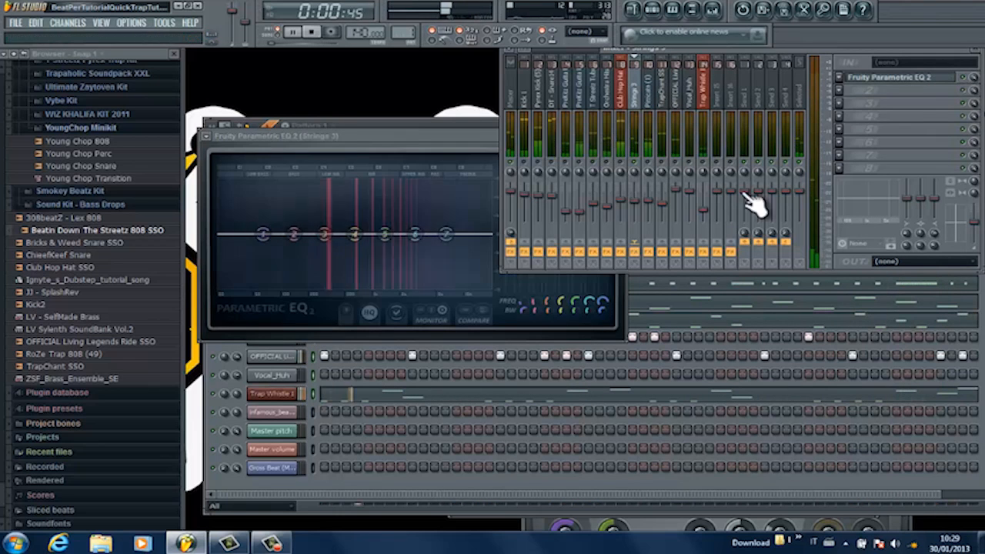
{"action": "left_click", "coordinate": [207, 136]}
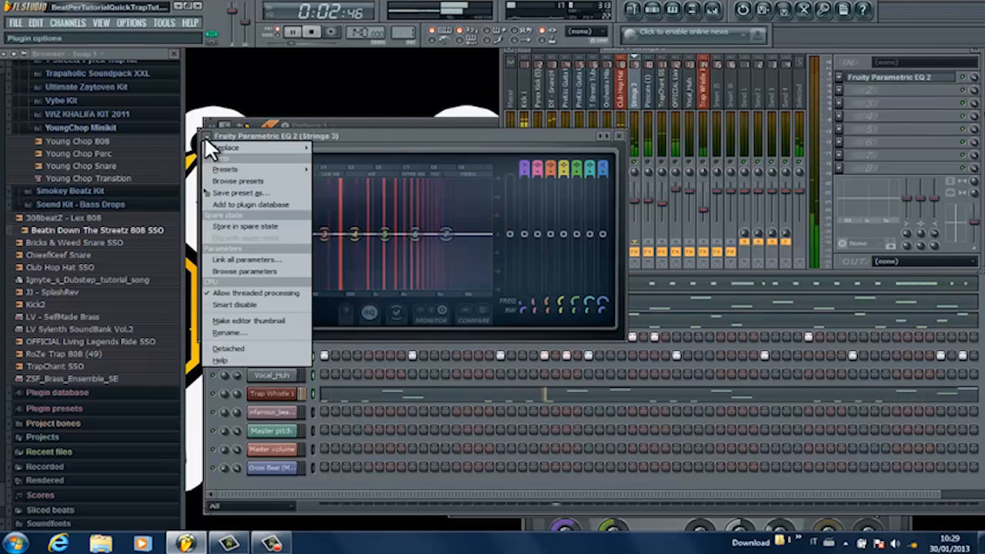
{"action": "mouse_move", "coordinate": [234, 167]}
{"action": "left_click", "coordinate": [468, 131]}
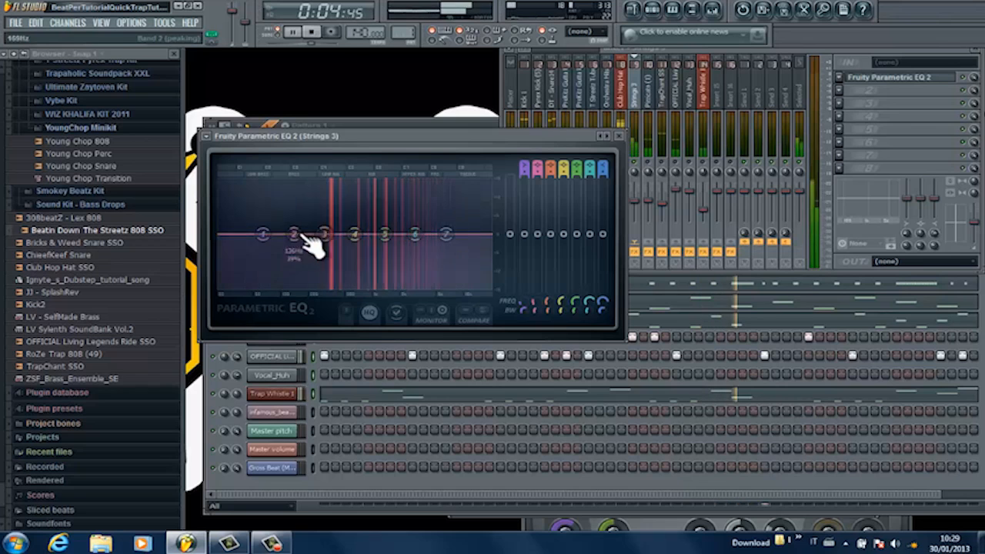
{"action": "left_click_drag", "start_coordinate": [260, 241], "coordinate": [338, 409]}
{"action": "left_click_drag", "start_coordinate": [386, 232], "coordinate": [389, 216]}
{"action": "left_click_drag", "start_coordinate": [333, 287], "coordinate": [341, 287]}
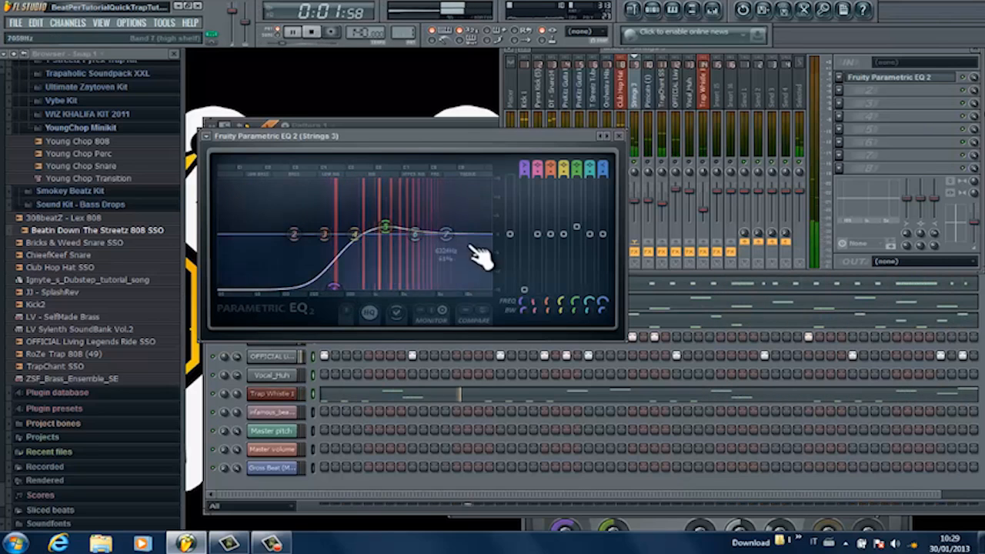
{"action": "left_click_drag", "start_coordinate": [453, 234], "coordinate": [453, 229]}
{"action": "left_click_drag", "start_coordinate": [335, 286], "coordinate": [339, 287]}
{"action": "left_click", "coordinate": [620, 135]}
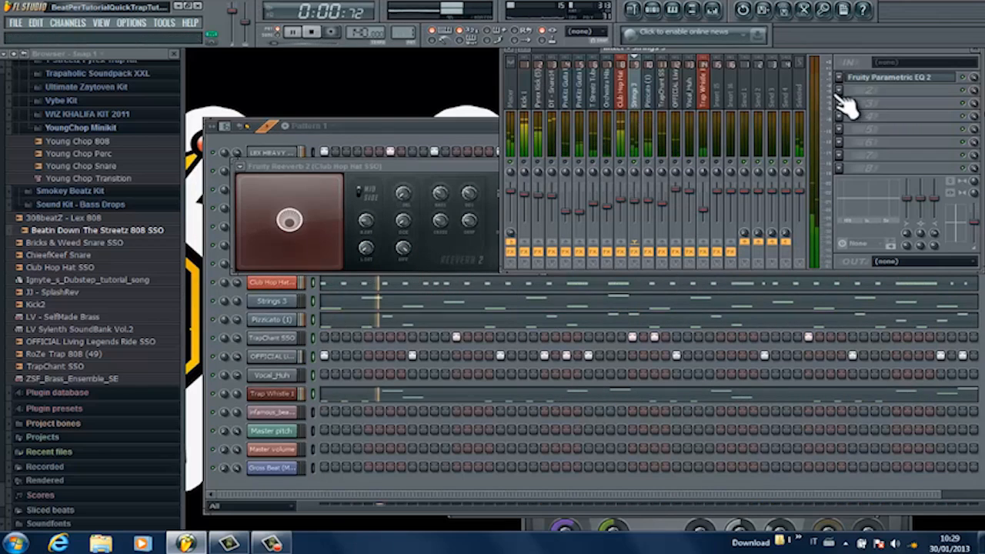
Add Fruity Reeverb 2 to the second effect slot of the Strings 3 track and close its window.
{"action": "left_click", "coordinate": [868, 103]}
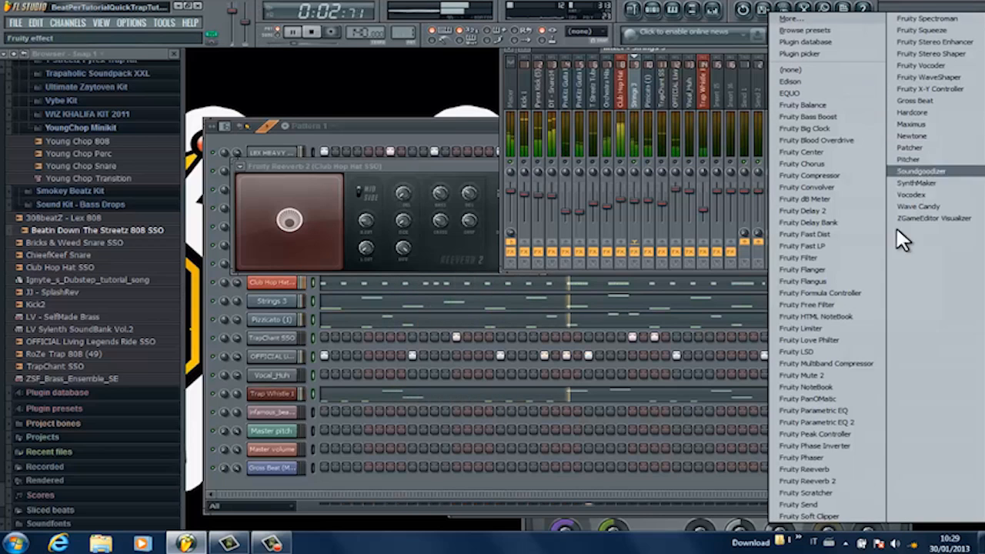
{"action": "left_click", "coordinate": [842, 480]}
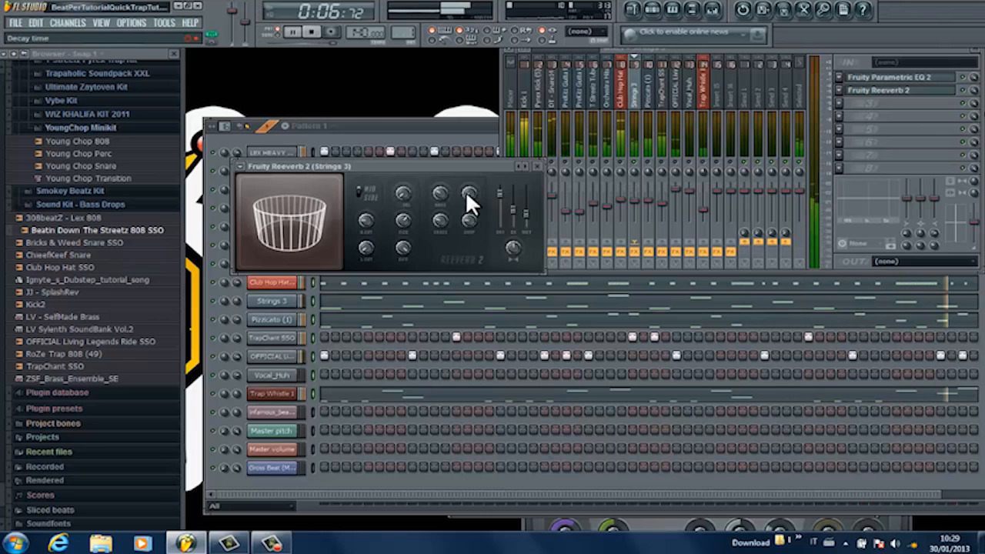
{"action": "left_click", "coordinate": [542, 167]}
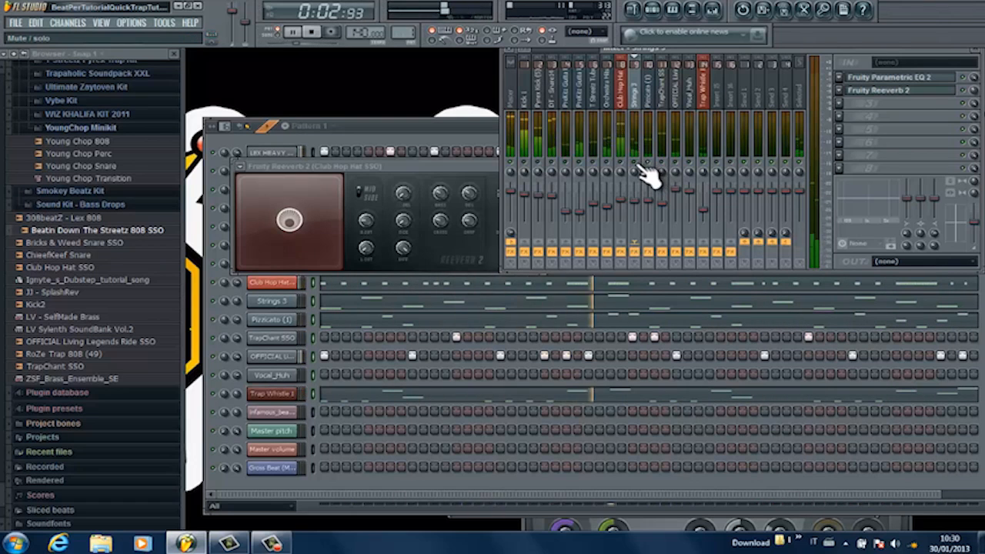
Load the Pizzis preset into Fruity Parametric EQ 2 on the Pizzicato (1) track and close the EQ.
{"action": "left_click", "coordinate": [651, 93]}
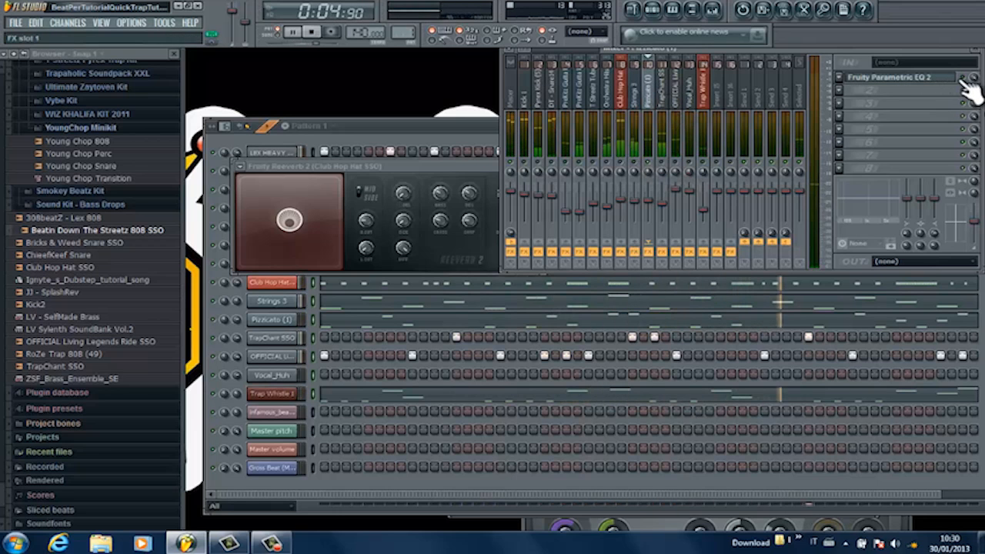
{"action": "left_click", "coordinate": [932, 83]}
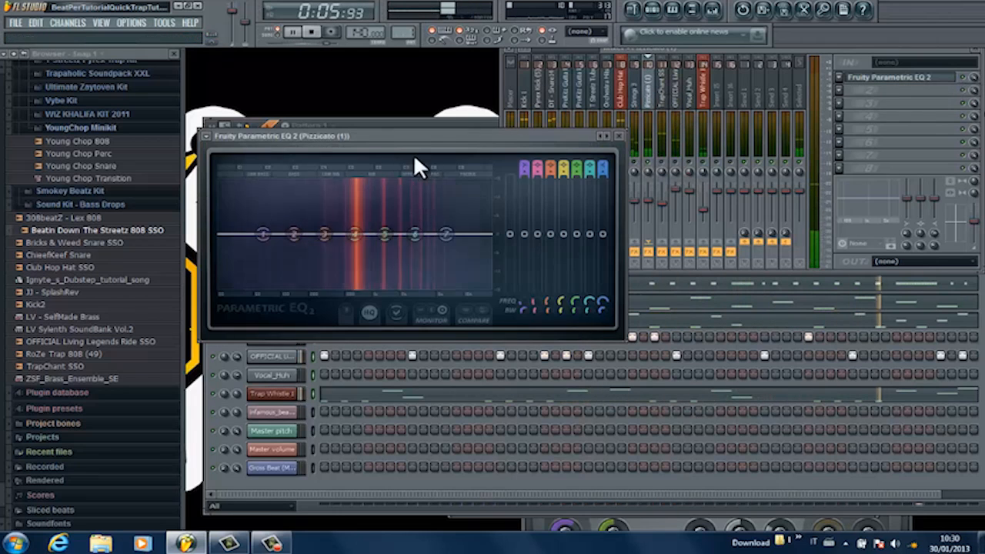
{"action": "left_click", "coordinate": [209, 136]}
{"action": "mouse_move", "coordinate": [241, 169]}
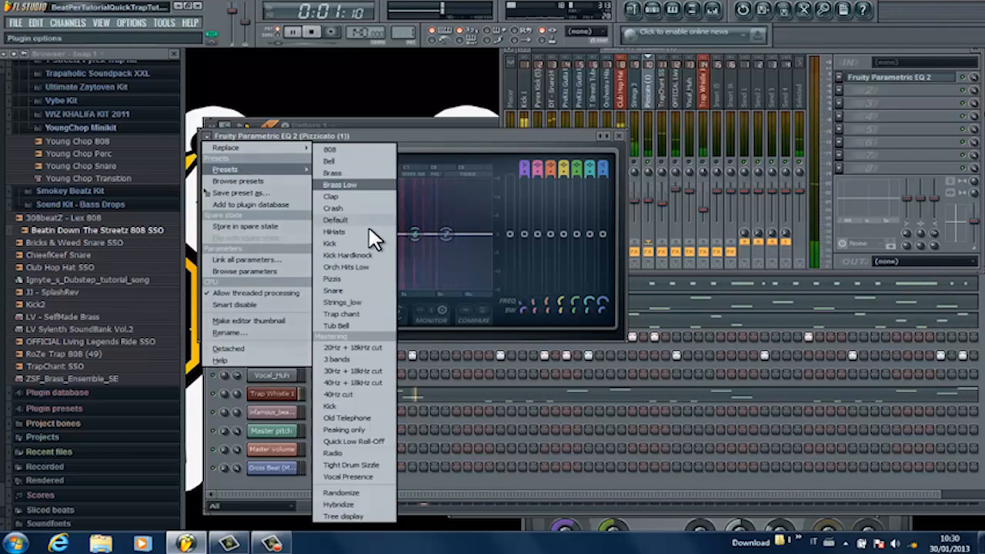
{"action": "left_click", "coordinate": [369, 279]}
{"action": "left_click", "coordinate": [619, 136]}
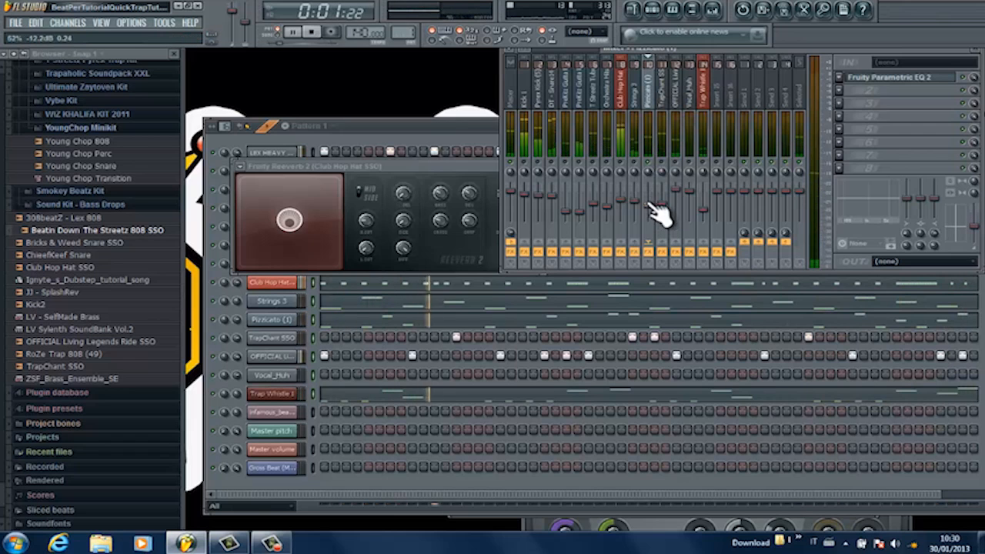
Load the Trap chant preset into Fruity Parametric EQ 2 on the TrapChant SSO track and close the EQ.
{"action": "left_click", "coordinate": [662, 92]}
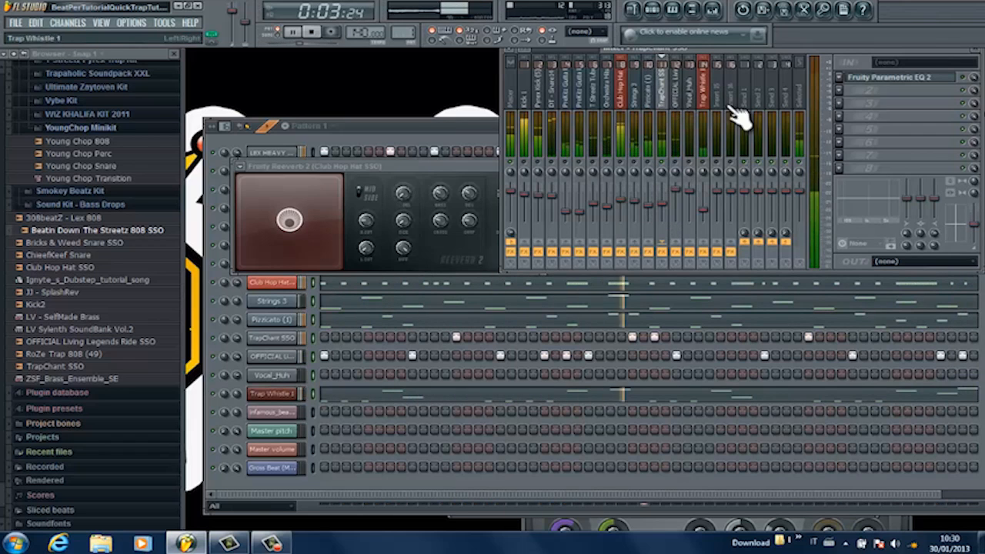
{"action": "left_click", "coordinate": [885, 78]}
{"action": "left_click", "coordinate": [206, 136]}
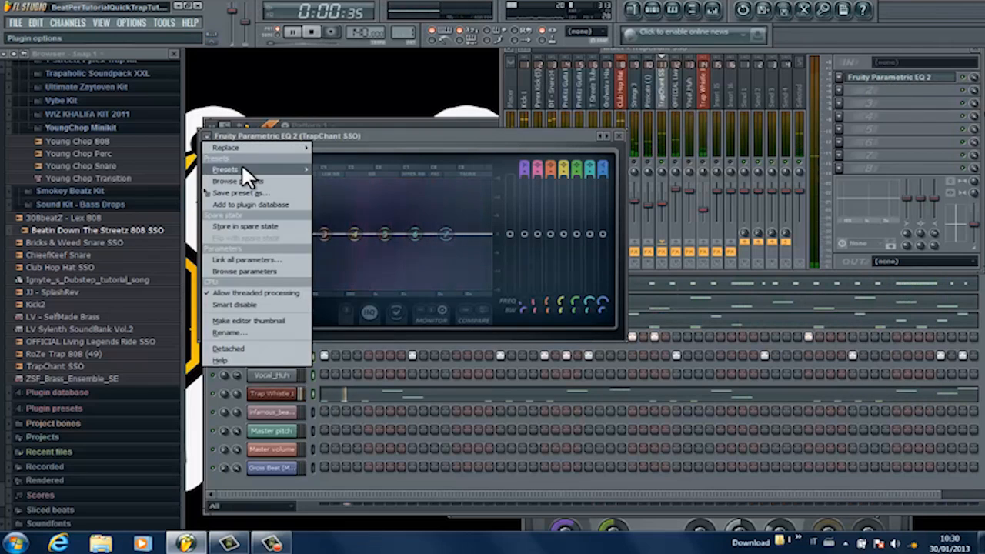
{"action": "mouse_move", "coordinate": [243, 167]}
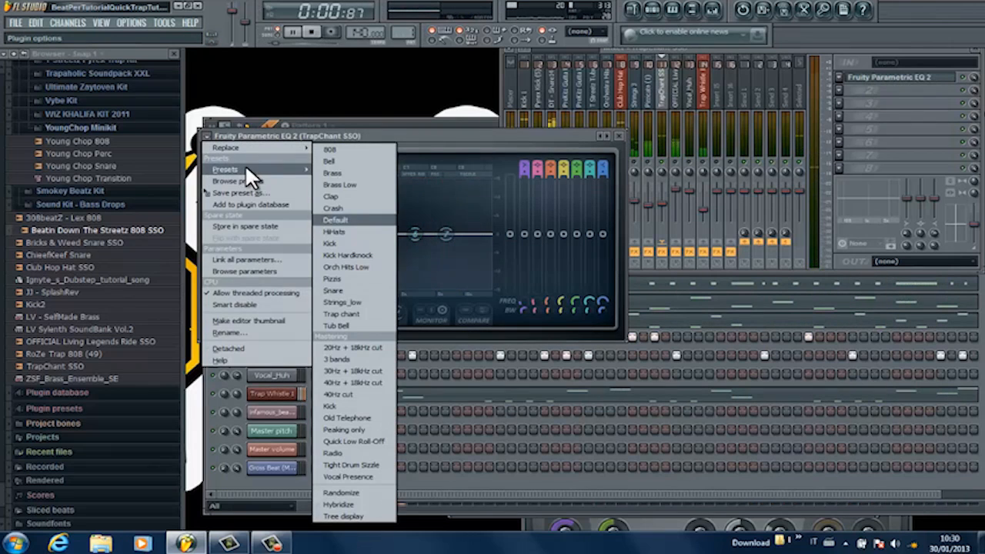
{"action": "left_click", "coordinate": [364, 314]}
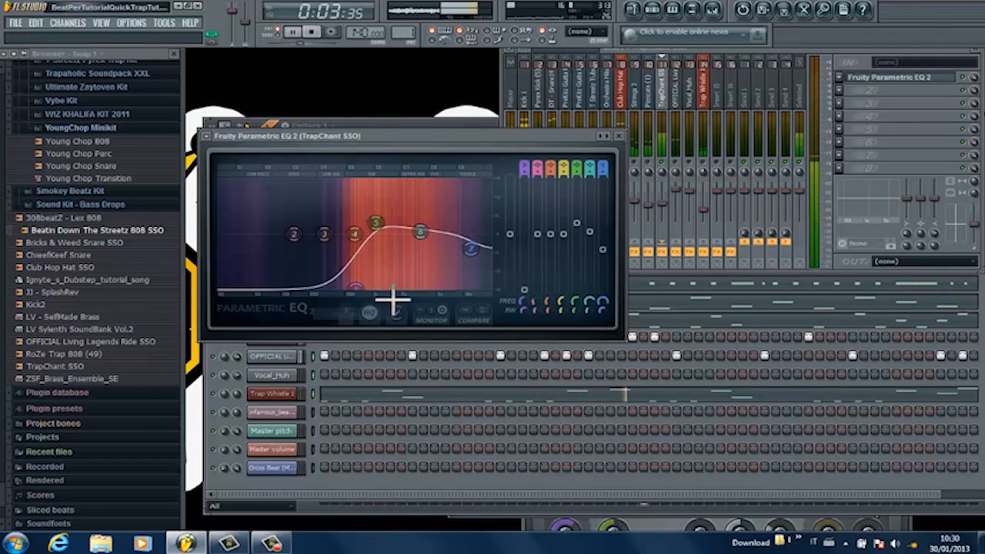
{"action": "left_click", "coordinate": [620, 137]}
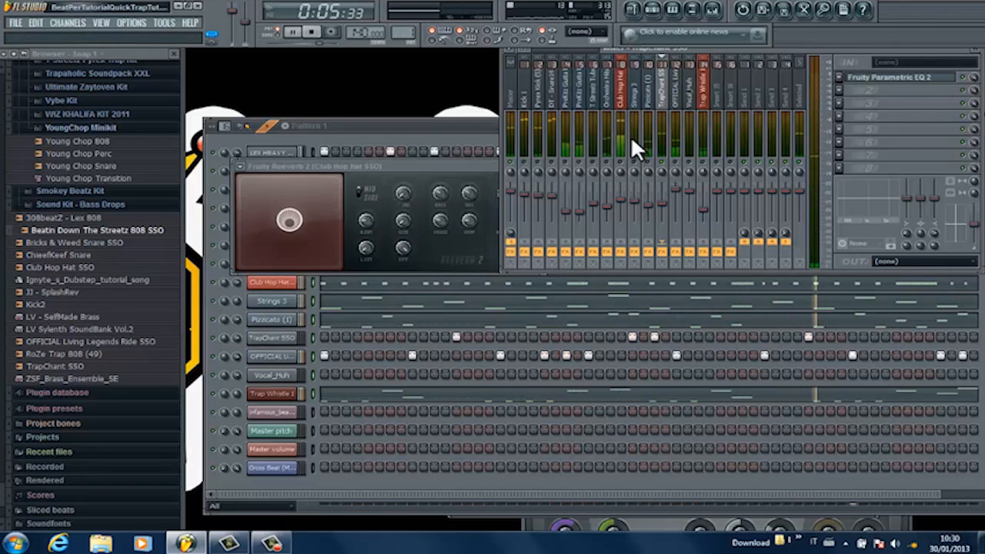
On the OFFICIAL Living Legends Ride SSO track's EQ, boost bands 6 and 7, cut the lows with band 1, and close it.
{"action": "left_click", "coordinate": [675, 97]}
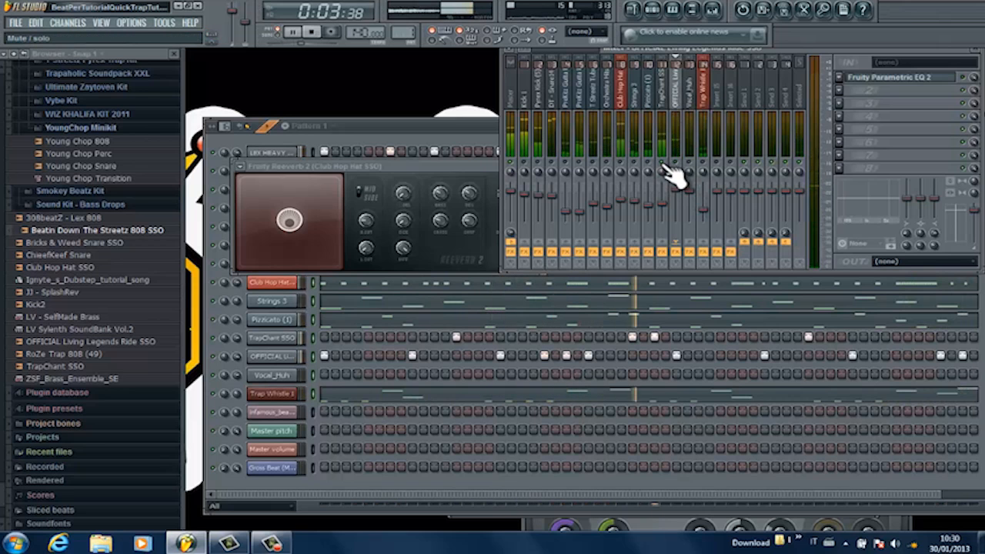
{"action": "left_click", "coordinate": [889, 78]}
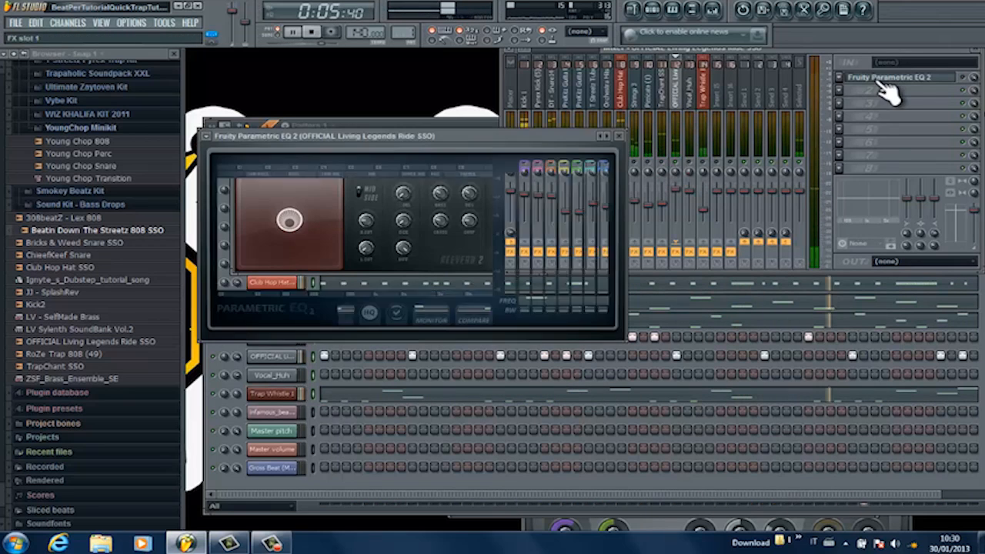
{"action": "left_click", "coordinate": [206, 136]}
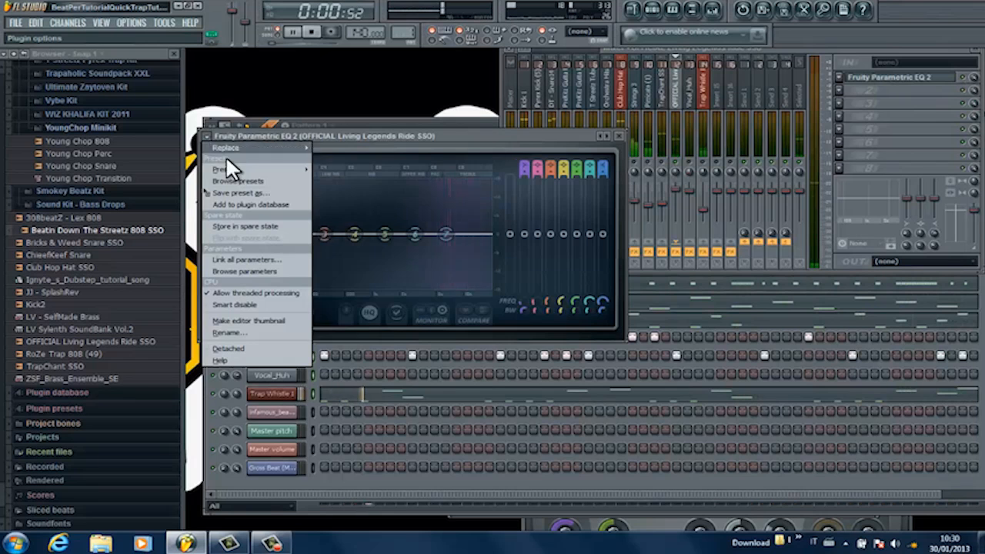
{"action": "mouse_move", "coordinate": [305, 168]}
{"action": "left_click", "coordinate": [455, 135]}
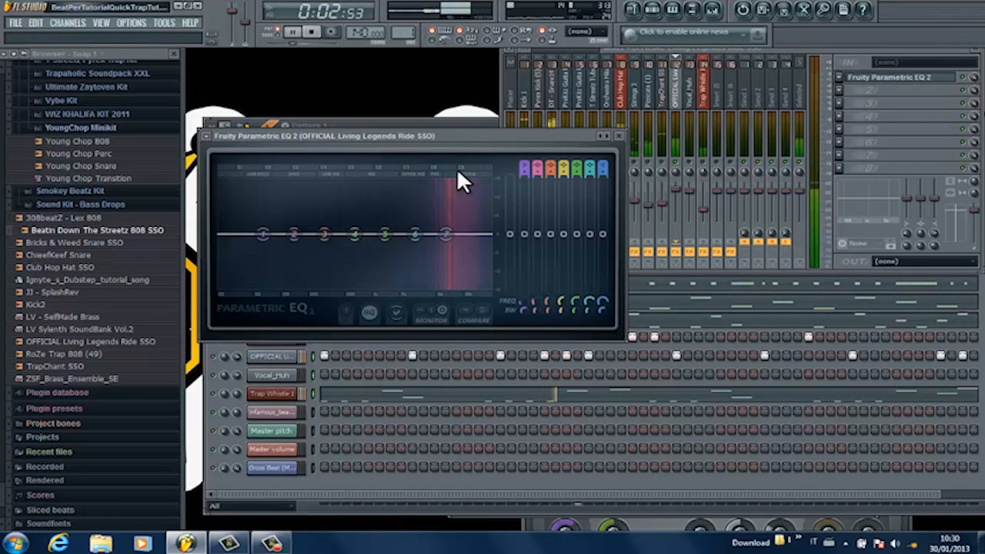
{"action": "mouse_move", "coordinate": [463, 240]}
{"action": "left_mouse_down"}
{"action": "mouse_move", "coordinate": [494, 231]}
{"action": "mouse_move", "coordinate": [450, 245]}
{"action": "mouse_move", "coordinate": [462, 235]}
{"action": "left_mouse_up"}
{"action": "scroll", "coordinate": [462, 235], "scroll_direction": "down", "scroll_amount": 4}
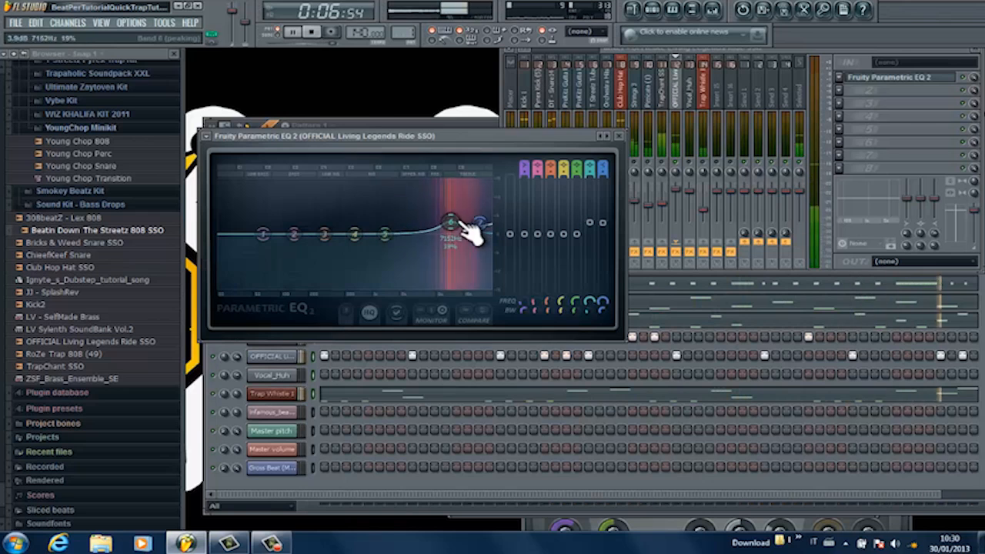
{"action": "left_click_drag", "start_coordinate": [262, 234], "coordinate": [450, 483]}
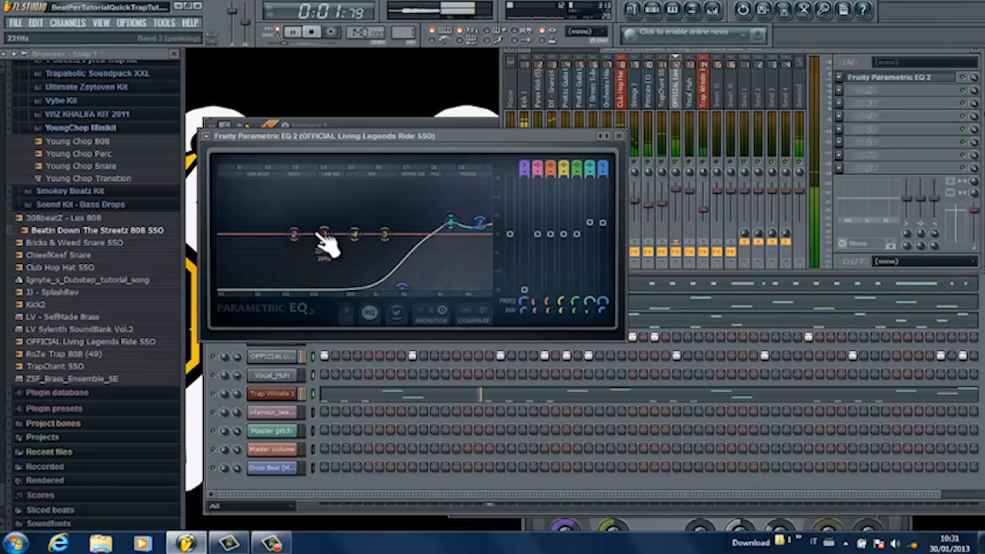
{"action": "left_click", "coordinate": [620, 136]}
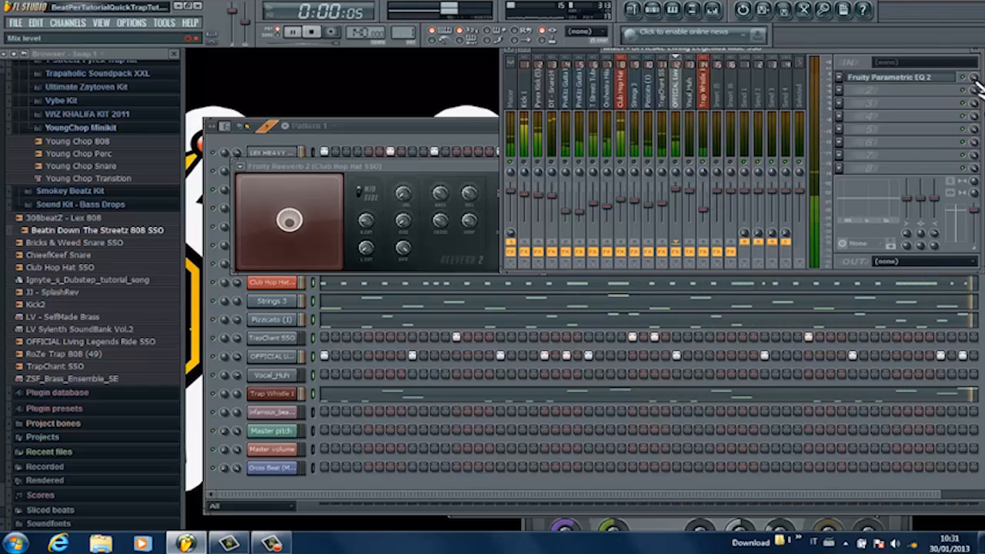
Reopen the OFFICIAL Living Legends Ride SSO track's EQ, switch between its presets, and close it.
{"action": "left_click", "coordinate": [926, 80]}
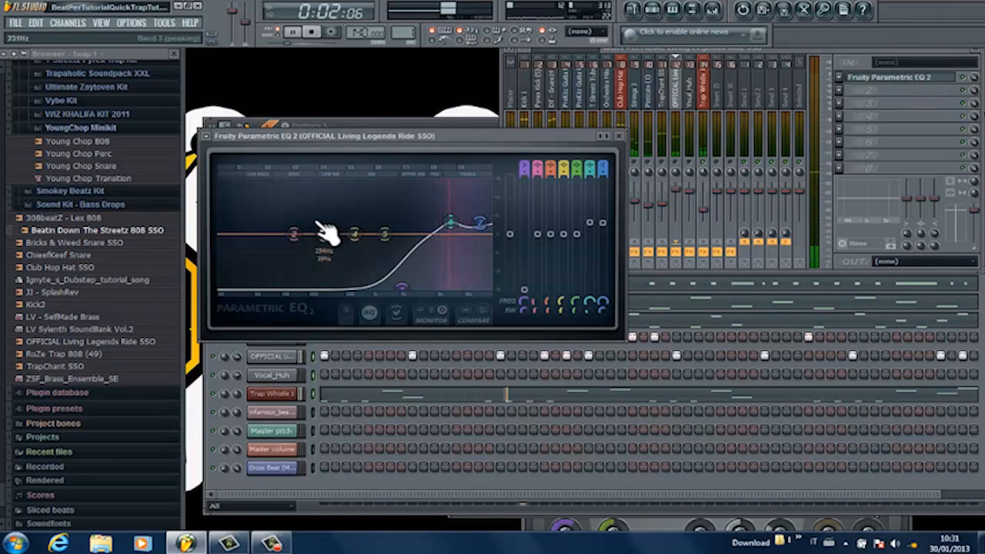
{"action": "left_click", "coordinate": [608, 137]}
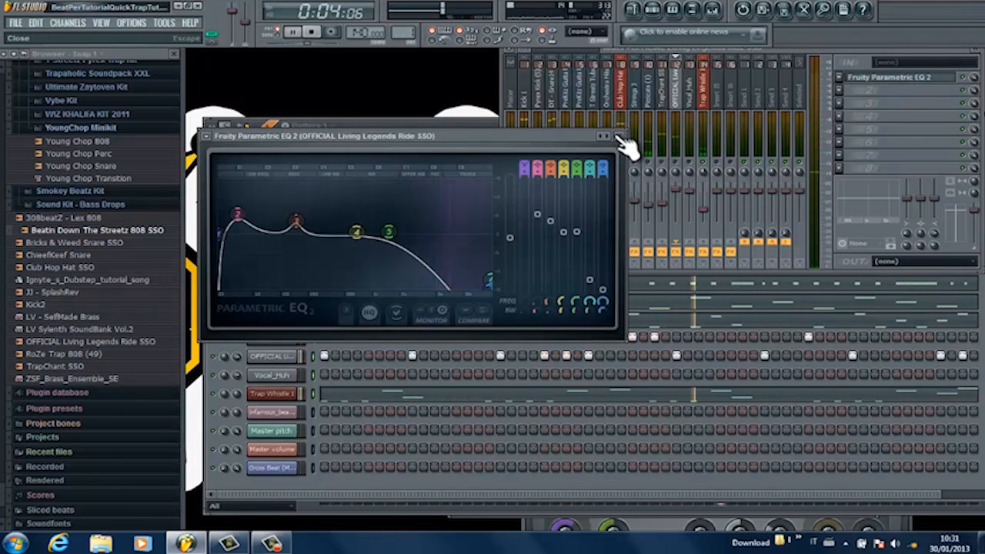
{"action": "left_click", "coordinate": [608, 137]}
{"action": "left_click", "coordinate": [620, 137]}
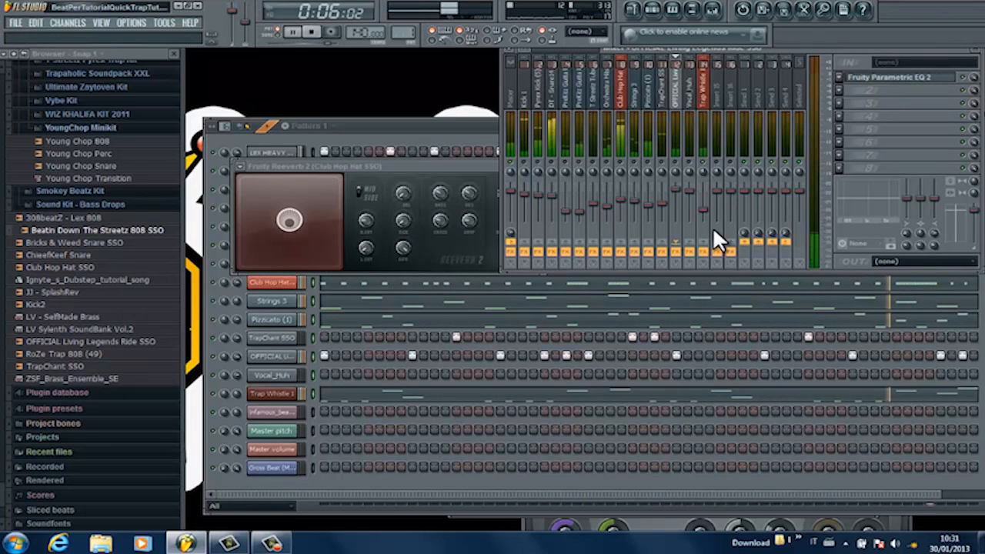
Nudge the volume of the Trap Whistle 1 mixer track and save the project.
{"action": "left_click_drag", "start_coordinate": [707, 205], "coordinate": [707, 207]}
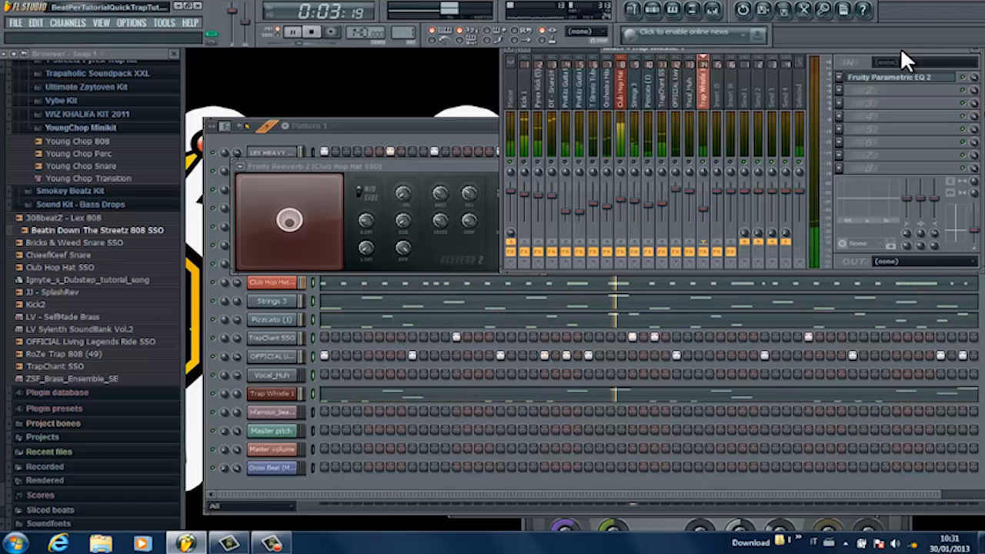
{"action": "left_click", "coordinate": [23, 23]}
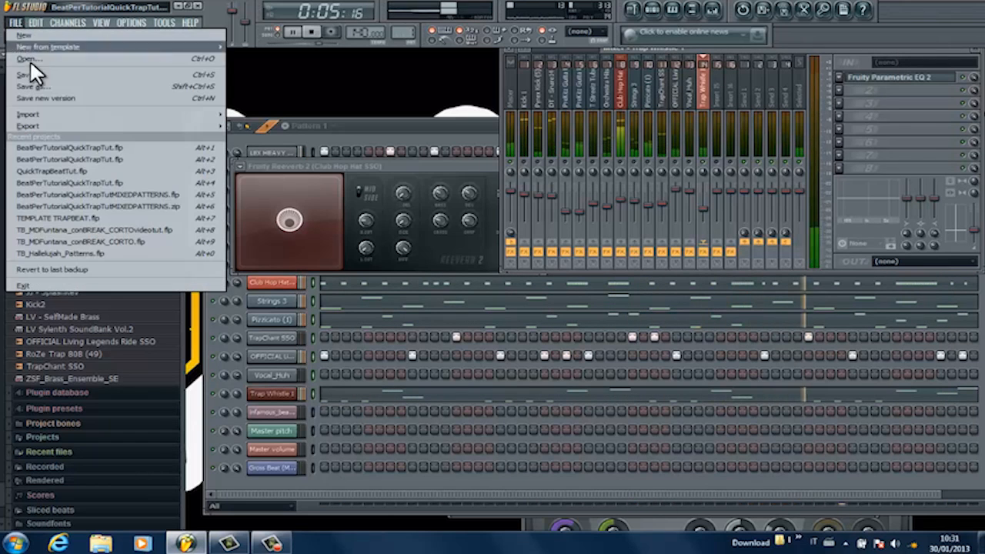
{"action": "left_click", "coordinate": [34, 75]}
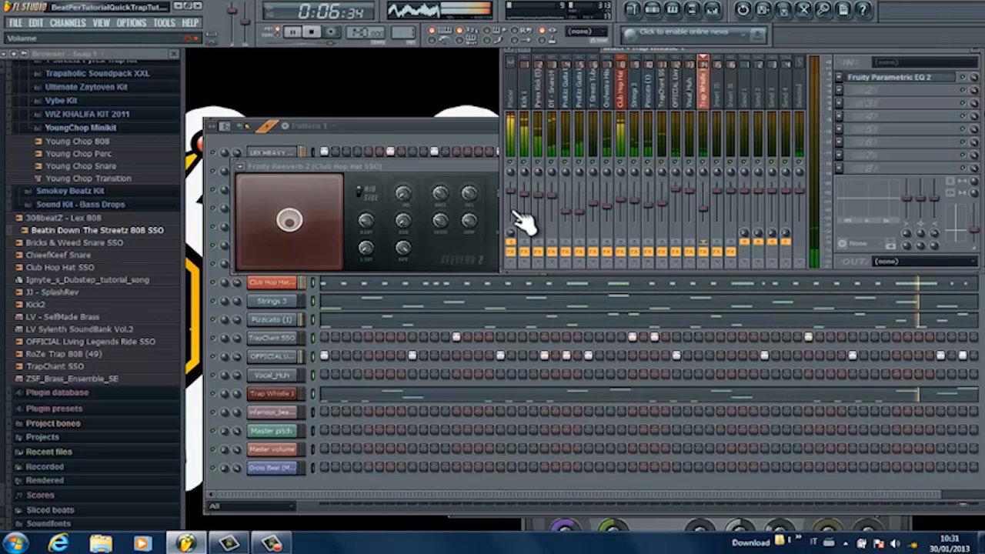
Lower the Club Hop Hat SSO volume to 61% (-9.0 dB) and the Pizzicato (1) volume to 39% (-16.2 dB).
{"action": "left_click", "coordinate": [622, 210]}
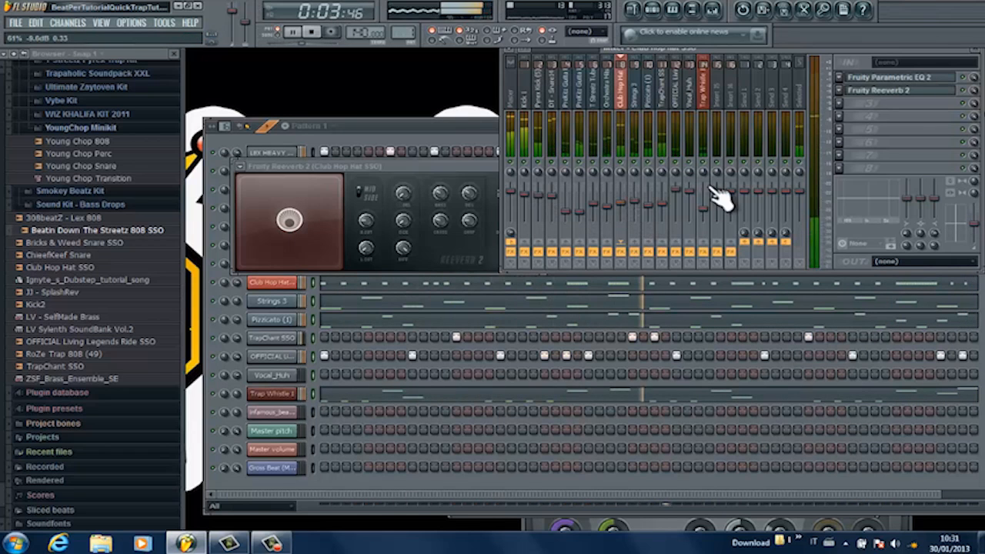
{"action": "left_click", "coordinate": [651, 96]}
{"action": "left_click_drag", "start_coordinate": [651, 205], "coordinate": [656, 216]}
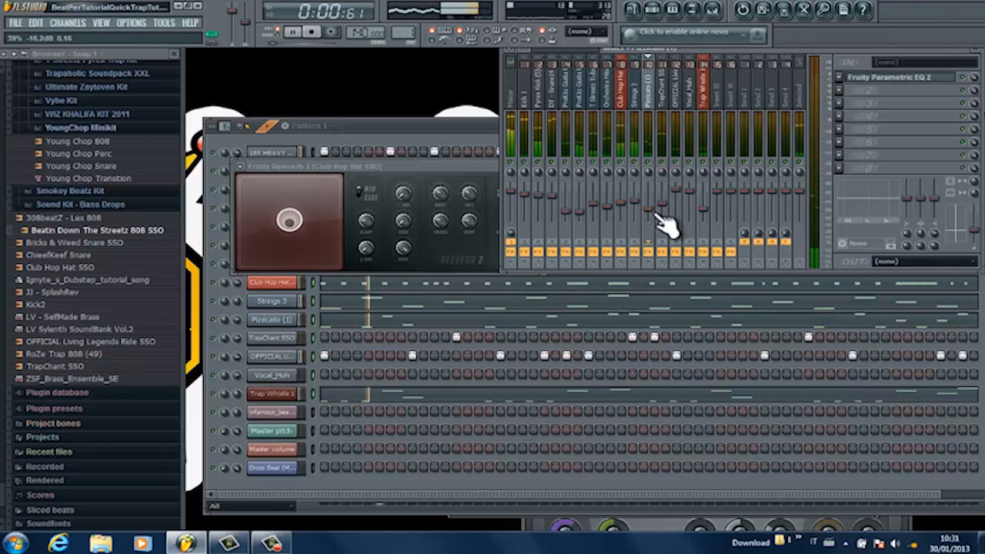
Set the T Streetz Tubular Bells volume to 56% (-10.9 dB) and the Trap Whistle 1 volume to 29% (-20.0 dB).
{"action": "left_click", "coordinate": [596, 205]}
{"action": "left_click_drag", "start_coordinate": [597, 206], "coordinate": [595, 207]}
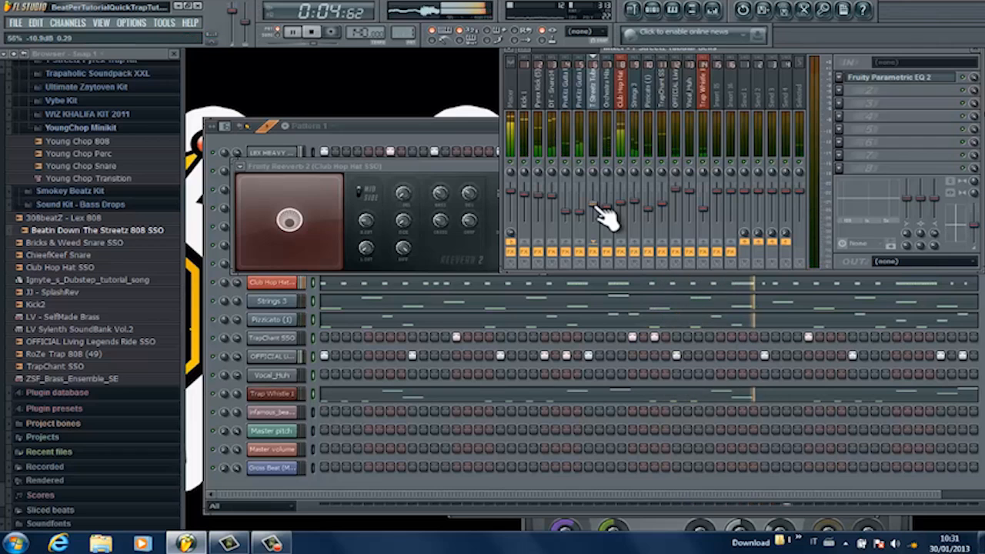
{"action": "left_click_drag", "start_coordinate": [709, 218], "coordinate": [705, 213]}
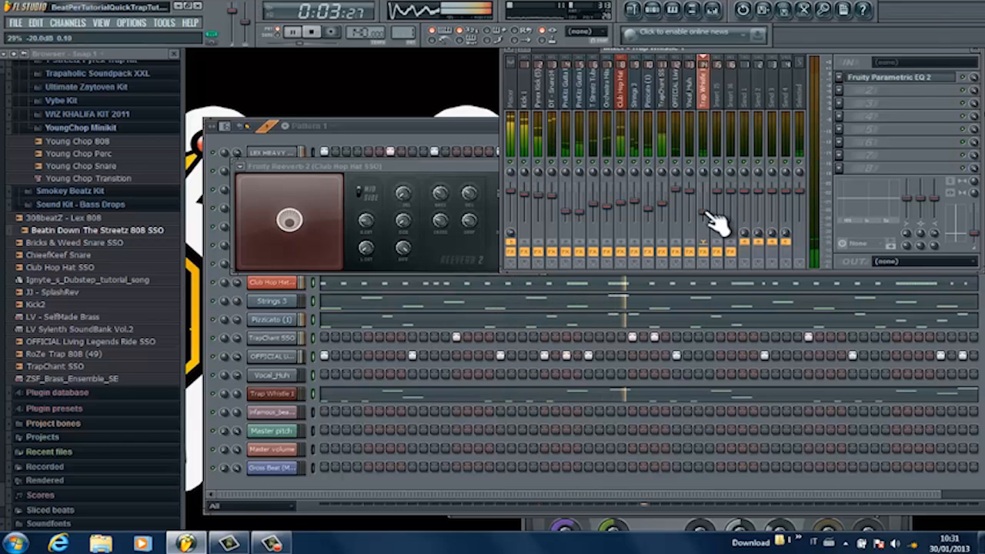
Lower the Orchestra Hits mixer volume to 28% (-20.3 dB) during playback.
{"action": "left_click", "coordinate": [610, 101]}
{"action": "mouse_move", "coordinate": [624, 214]}
{"action": "left_mouse_down"}
{"action": "mouse_move", "coordinate": [609, 210]}
{"action": "mouse_move", "coordinate": [613, 218]}
{"action": "left_mouse_up"}
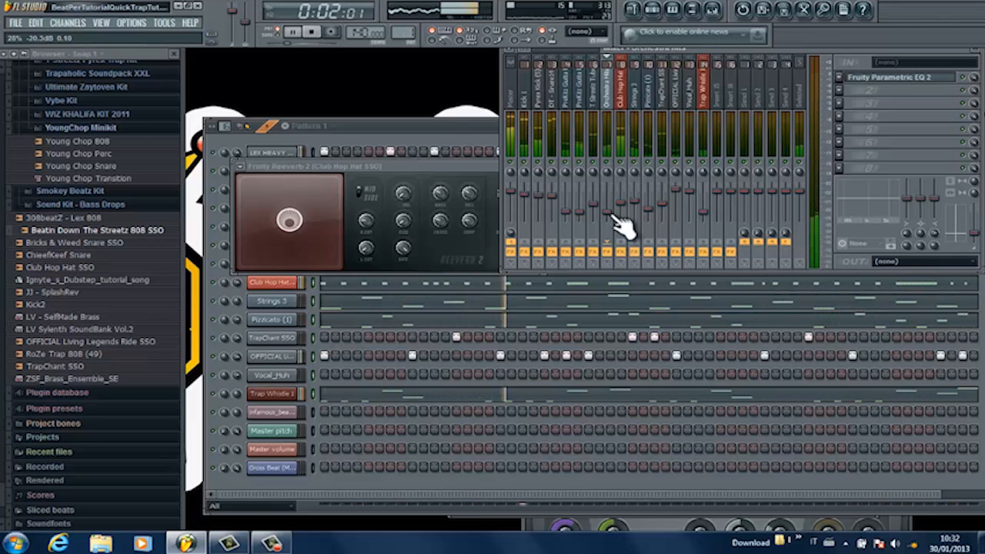
Stop playback and split Pattern 1 by channel in the playlist.
{"action": "key", "text": "space"}
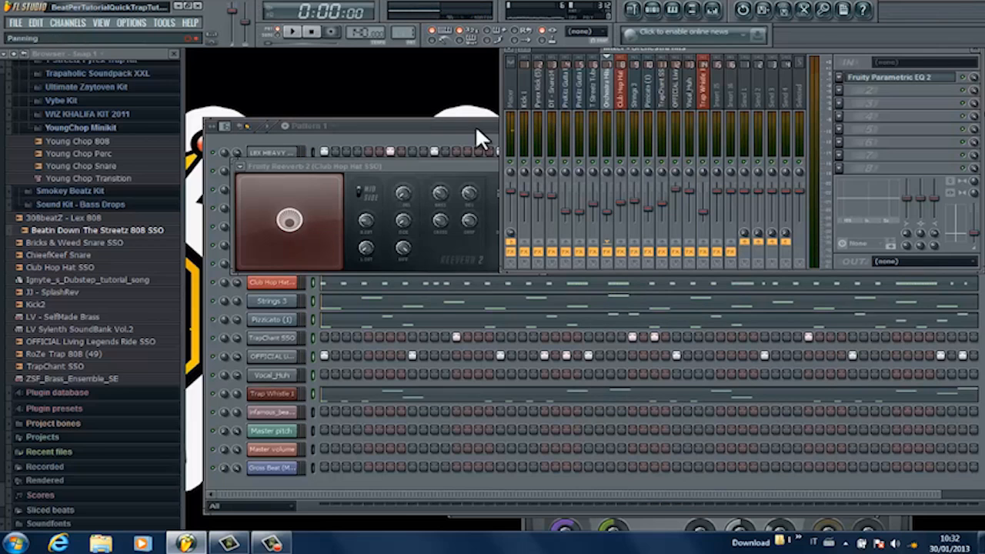
{"action": "left_click_drag", "start_coordinate": [438, 123], "coordinate": [422, 75]}
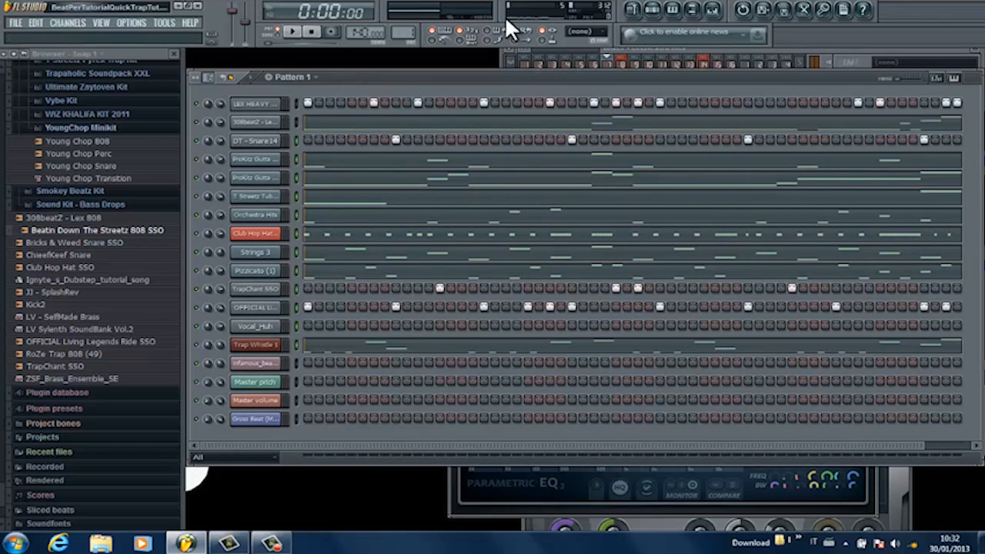
{"action": "left_click", "coordinate": [639, 8]}
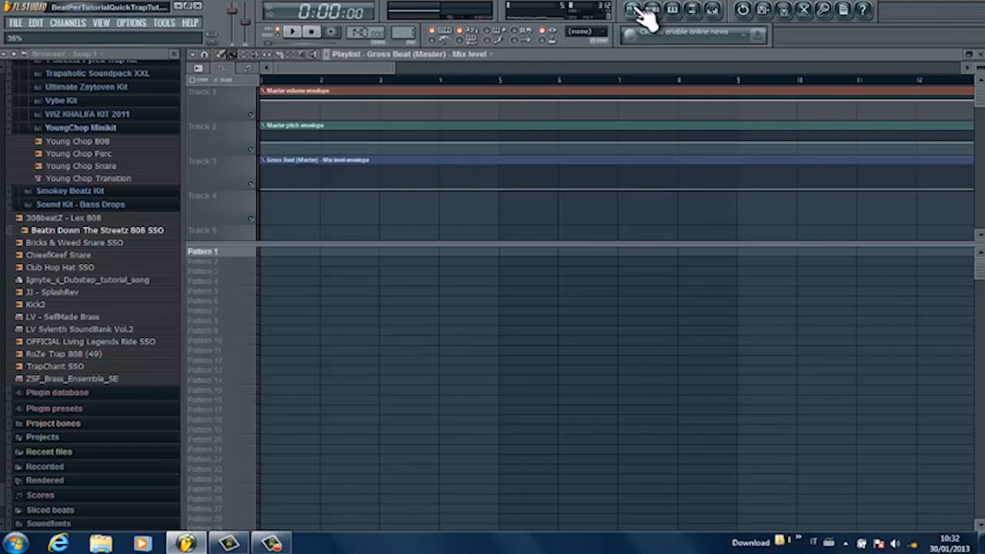
{"action": "right_click", "coordinate": [216, 254]}
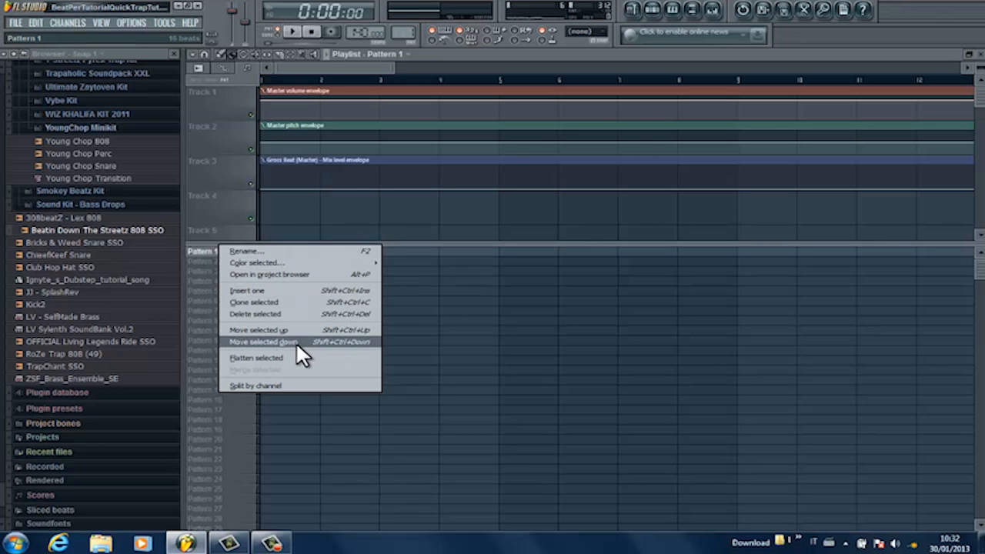
{"action": "left_click", "coordinate": [286, 385]}
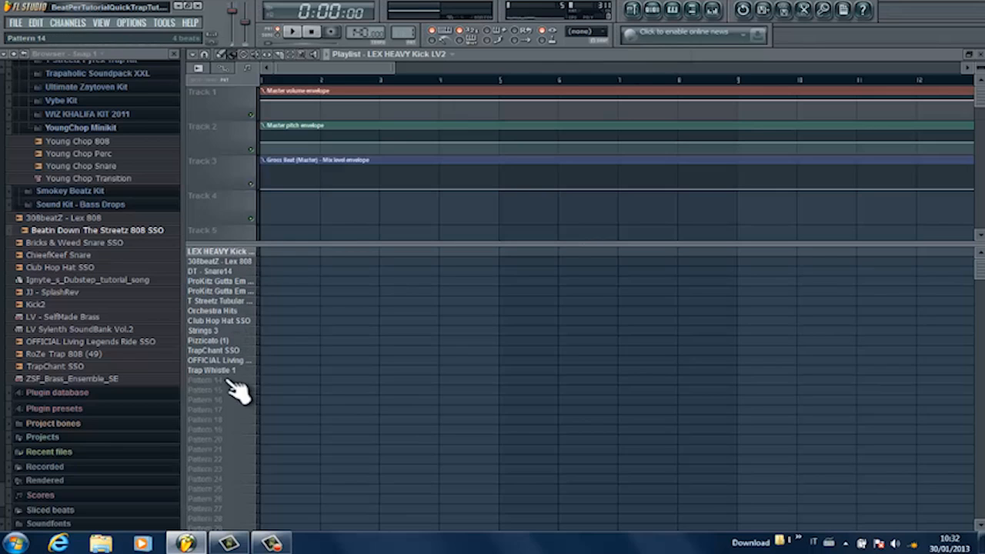
Place the LEX HEAVY Kick pattern at bar 1 of the playlist and switch playback to song mode.
{"action": "left_click", "coordinate": [275, 252]}
{"action": "key", "text": "space"}
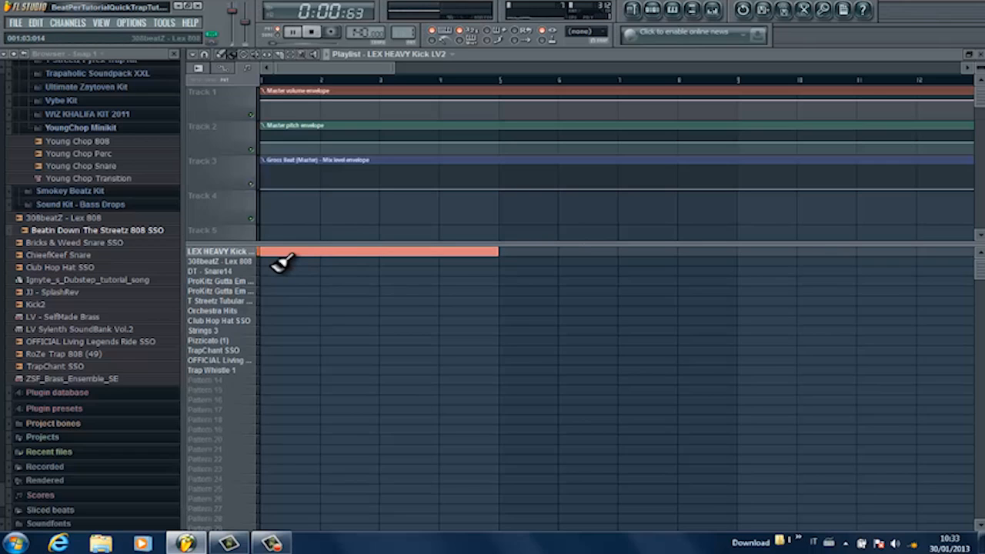
{"action": "key", "text": "space"}
{"action": "left_click", "coordinate": [278, 34]}
Mute playlist Track 7, which holds the infamous_beats_tag clip, and play the song briefly to check it.
{"action": "left_click_drag", "start_coordinate": [980, 96], "coordinate": [980, 110]}
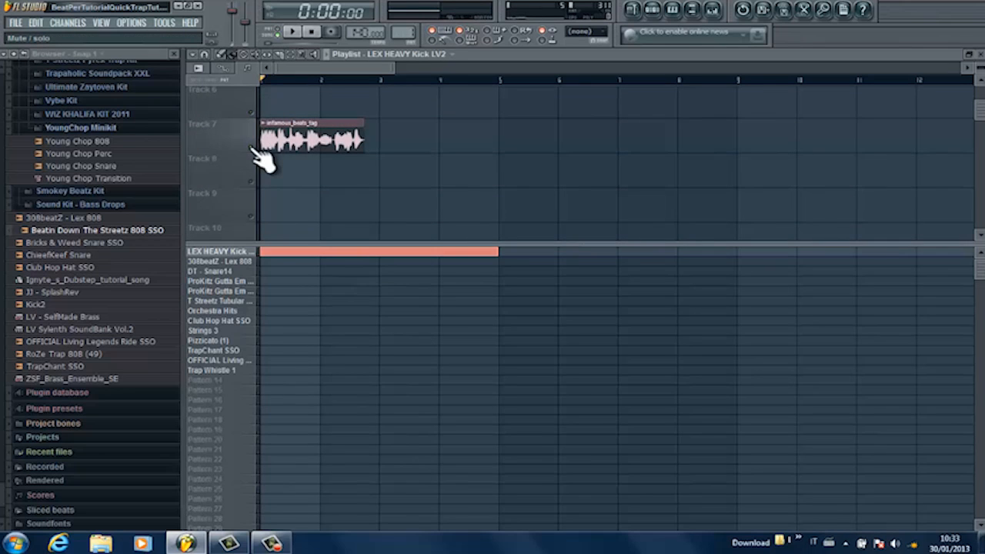
{"action": "left_click", "coordinate": [252, 147]}
{"action": "key", "text": "space"}
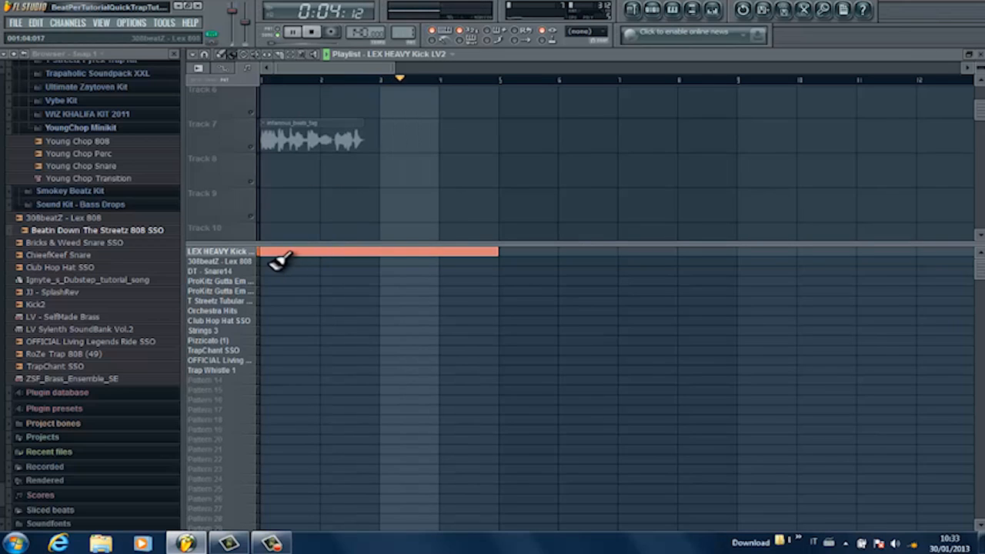
{"action": "key", "text": "space"}
Place the 308beatZ - Lex 808, DT - Snare14, both ProKitz Gutta Em Brass and T Streetz Tubular Bells patterns at bar 1.
{"action": "left_click", "coordinate": [274, 262]}
{"action": "left_click", "coordinate": [273, 272]}
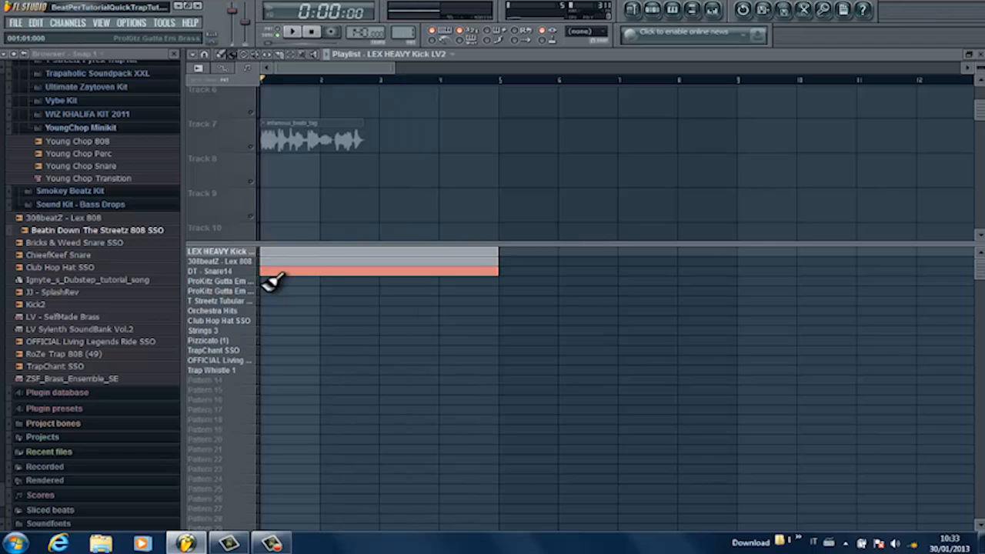
{"action": "left_click", "coordinate": [275, 282]}
{"action": "left_click", "coordinate": [276, 292]}
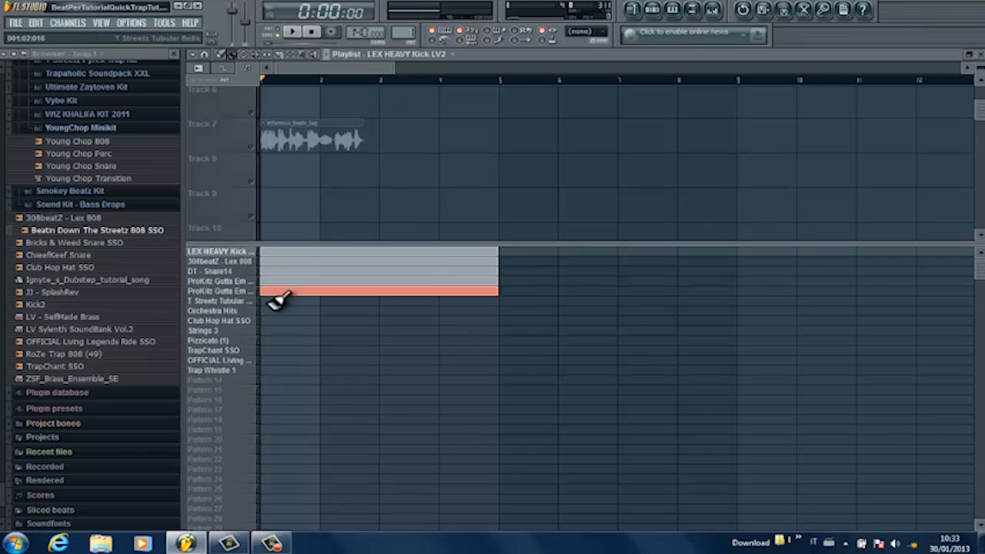
{"action": "left_click", "coordinate": [275, 301]}
Place the Orchestra Hits, Club Hop Hat, Strings 3, Pizzicato (1), TrapChant, OFFICIAL Living Legends Ride and Trap Whistle 1 patterns at bar 1 and play them together.
{"action": "left_click", "coordinate": [266, 321]}
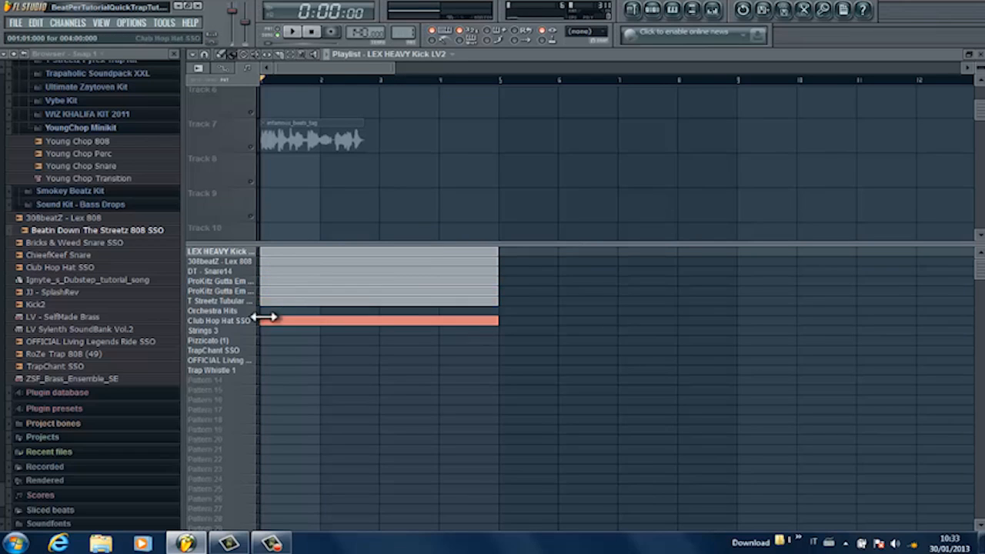
{"action": "left_click", "coordinate": [264, 312]}
{"action": "left_click", "coordinate": [266, 331]}
{"action": "left_click", "coordinate": [266, 350]}
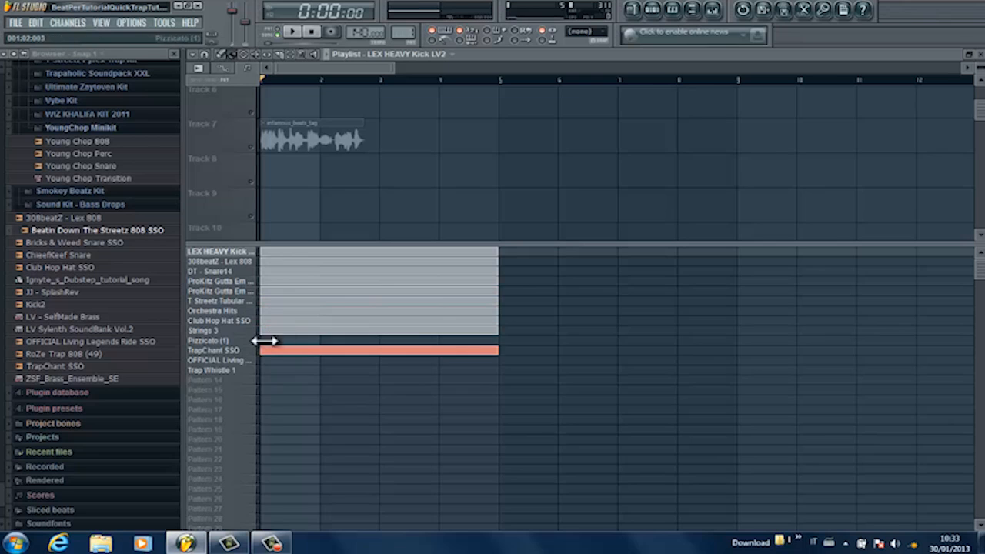
{"action": "left_click", "coordinate": [266, 341]}
{"action": "left_click", "coordinate": [268, 360]}
{"action": "left_click", "coordinate": [261, 371]}
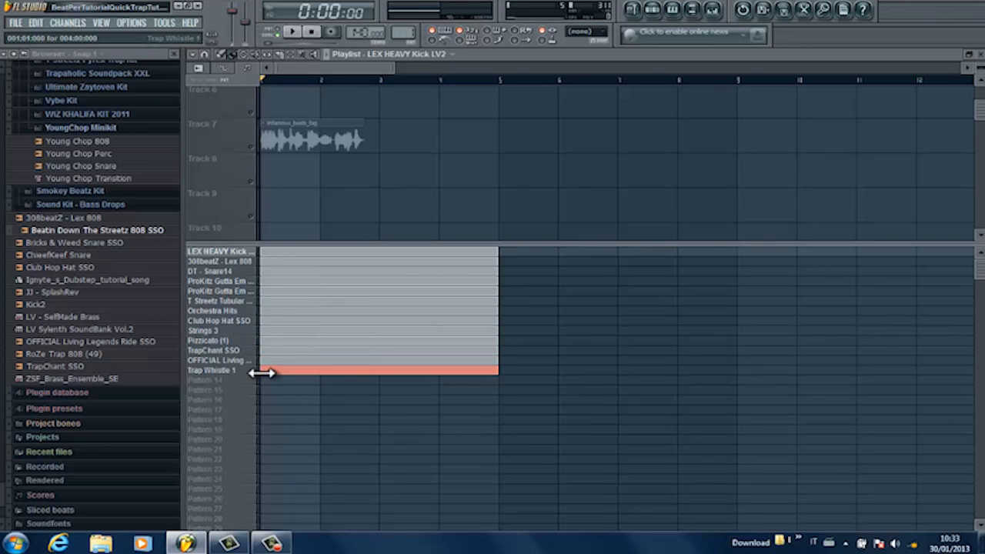
{"action": "key", "text": "space"}
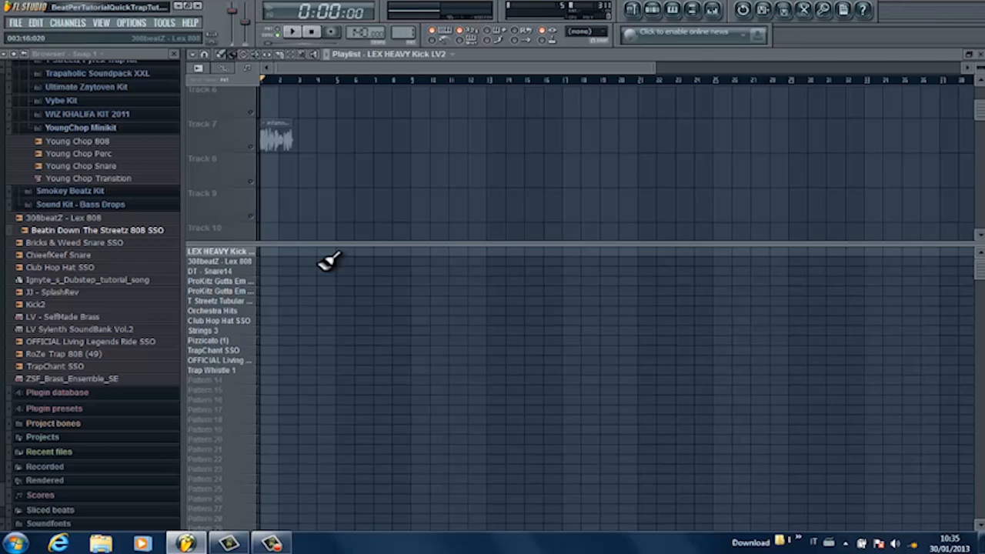
Arrange the intro with Strings 3 clips across bars 1 to 16 and T Streetz Tubular Bells clips across bars 5 to 12.
{"action": "left_click", "coordinate": [332, 331]}
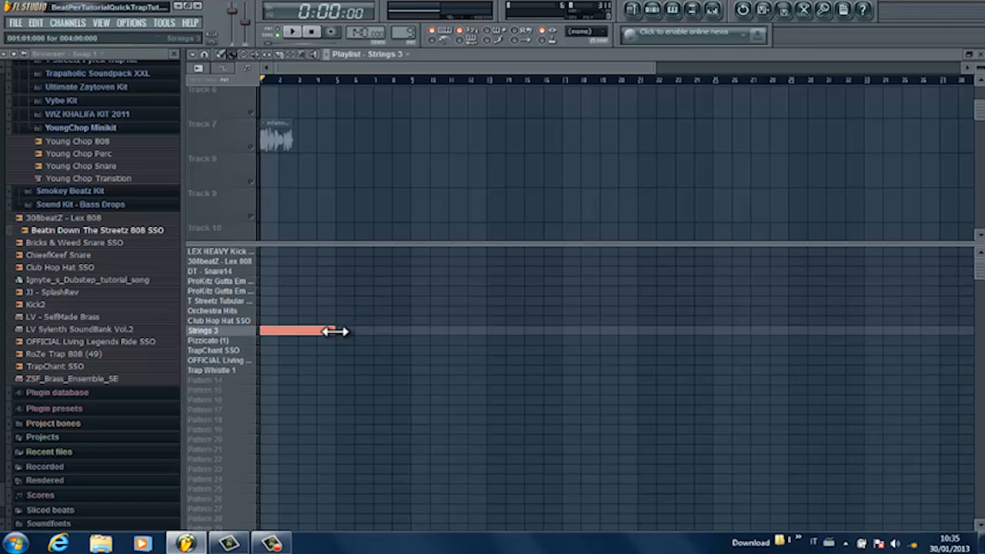
{"action": "left_click_drag", "start_coordinate": [337, 330], "coordinate": [422, 330]}
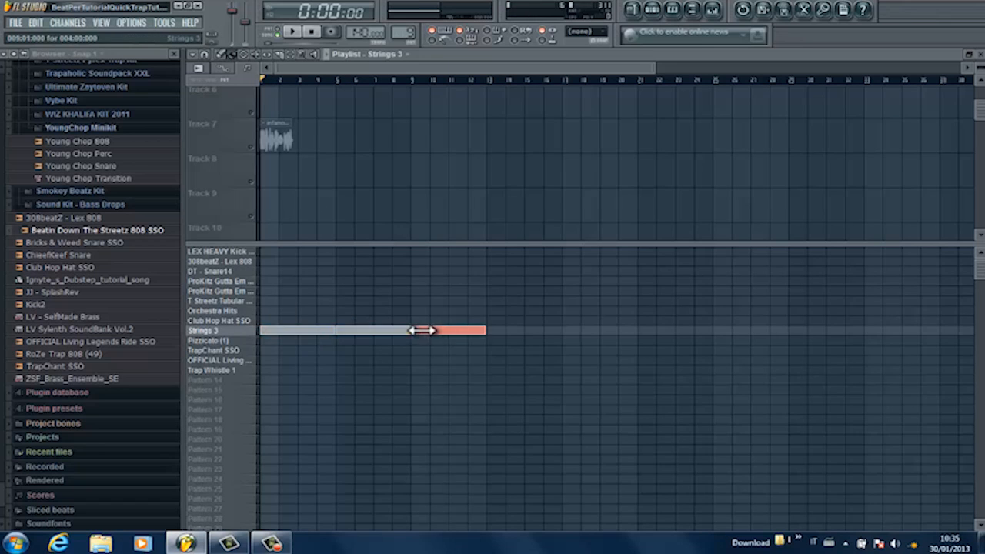
{"action": "left_click", "coordinate": [500, 330]}
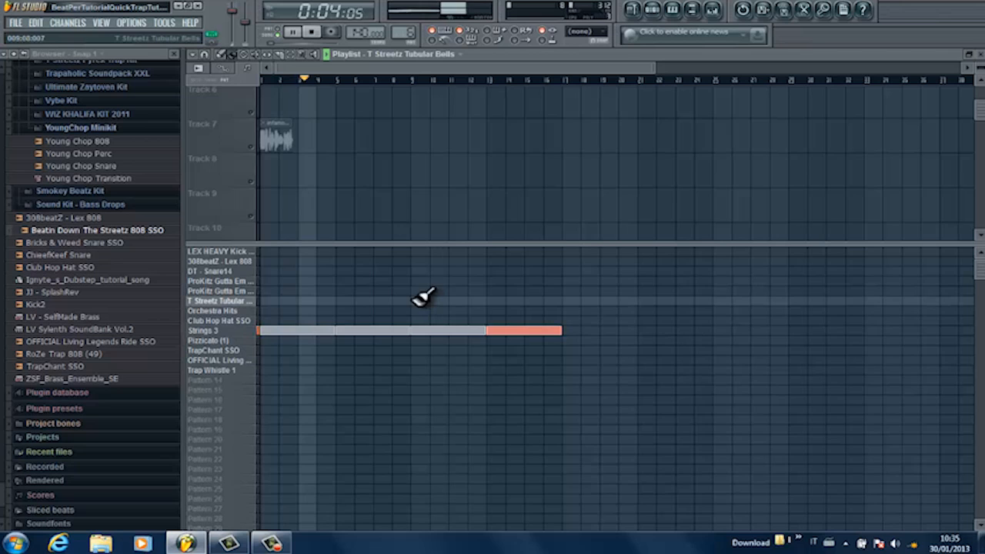
{"action": "left_click", "coordinate": [362, 300]}
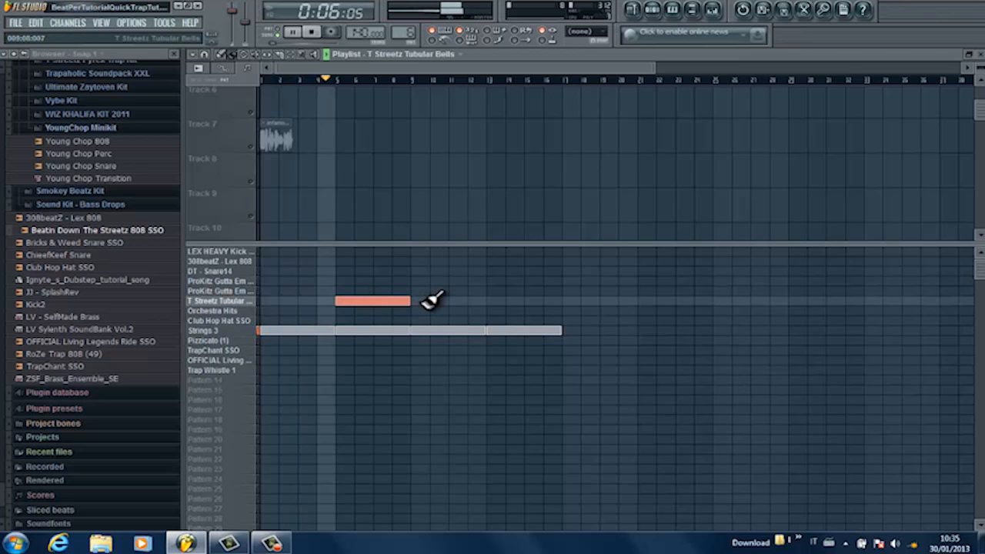
{"action": "left_click_drag", "start_coordinate": [433, 300], "coordinate": [486, 301]}
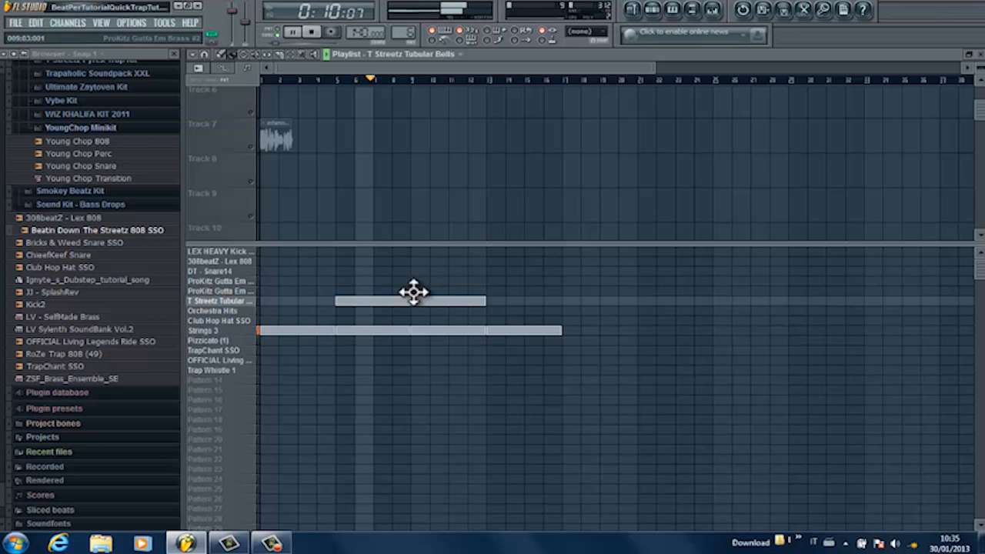
Place clips of both ProKitz Gutta Em Brass patterns across bars 9 to 16.
{"action": "left_click", "coordinate": [414, 291]}
{"action": "left_click", "coordinate": [414, 280]}
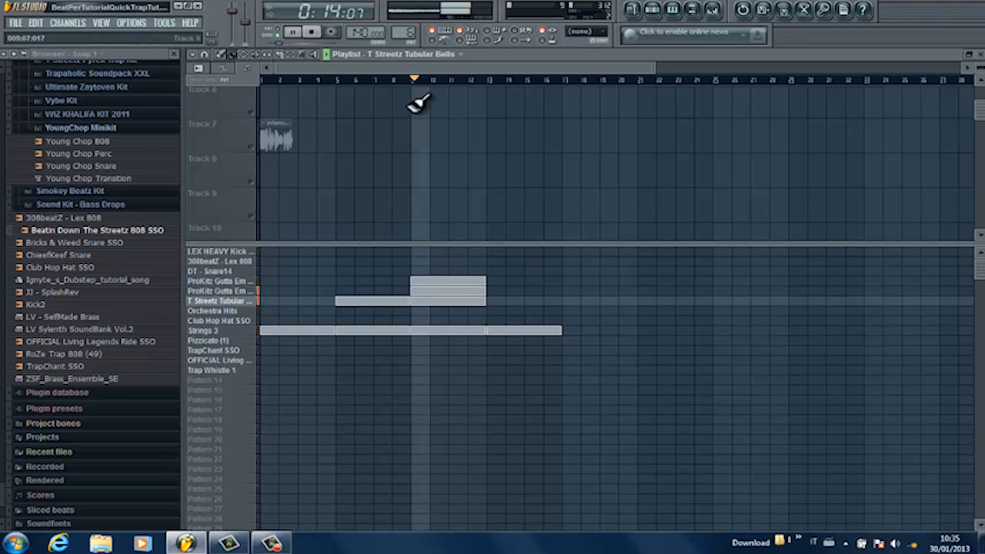
{"action": "left_click", "coordinate": [488, 291]}
{"action": "left_click", "coordinate": [490, 281]}
{"action": "left_click", "coordinate": [516, 330]}
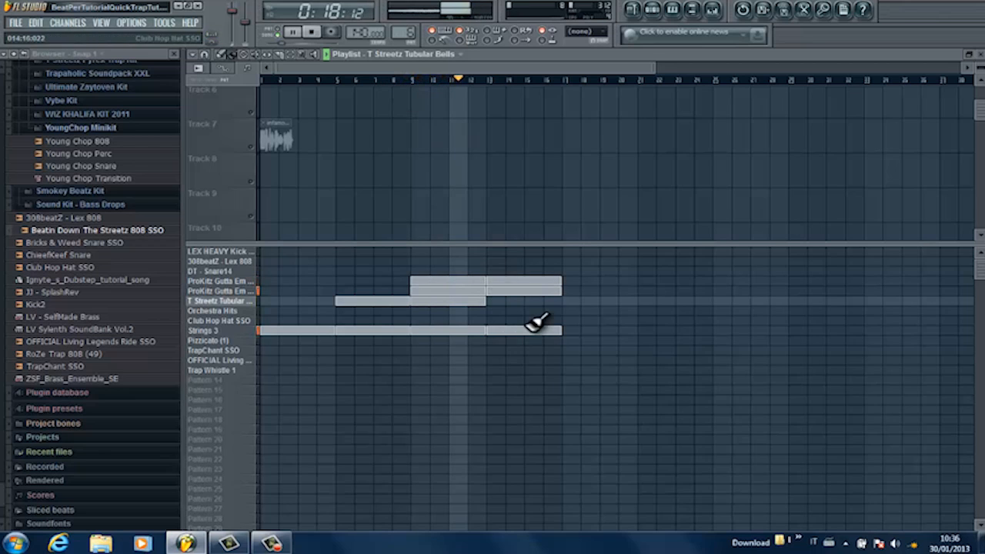
Place a Pizzicato (1) clip at bar 13 and save the project.
{"action": "left_click", "coordinate": [220, 340]}
{"action": "left_click", "coordinate": [492, 341]}
{"action": "left_click", "coordinate": [15, 22]}
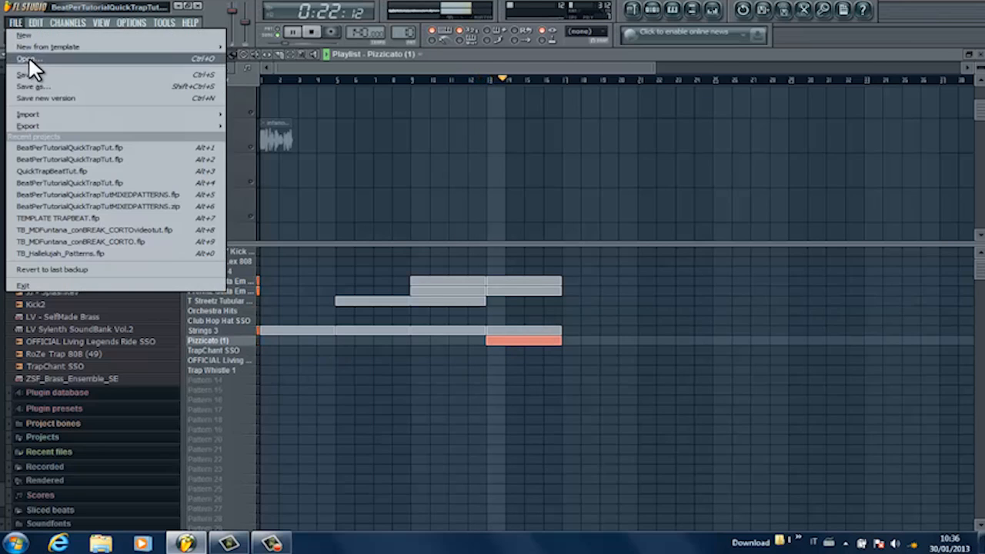
{"action": "left_click", "coordinate": [31, 74]}
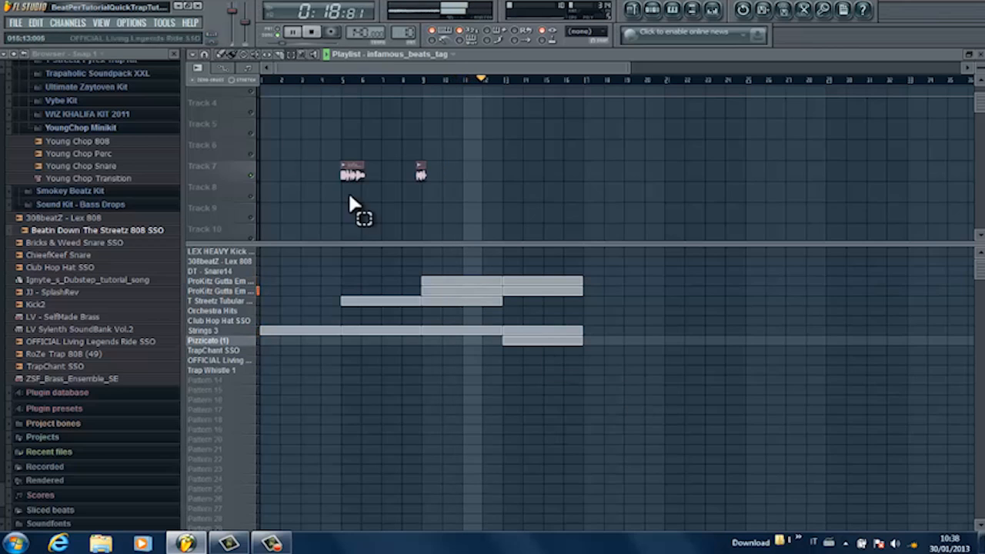
Duplicate the brass, Strings 3 and Pizzicato (1) clips of bars 13 to 16 into bars 17 to 20, and stop playback.
{"action": "mouse_move", "coordinate": [583, 396]}
{"action": "left_mouse_down"}
{"action": "mouse_move", "coordinate": [546, 266]}
{"action": "mouse_move", "coordinate": [544, 277]}
{"action": "mouse_move", "coordinate": [666, 282]}
{"action": "mouse_move", "coordinate": [613, 282]}
{"action": "left_mouse_up"}
{"action": "left_click", "coordinate": [222, 55]}
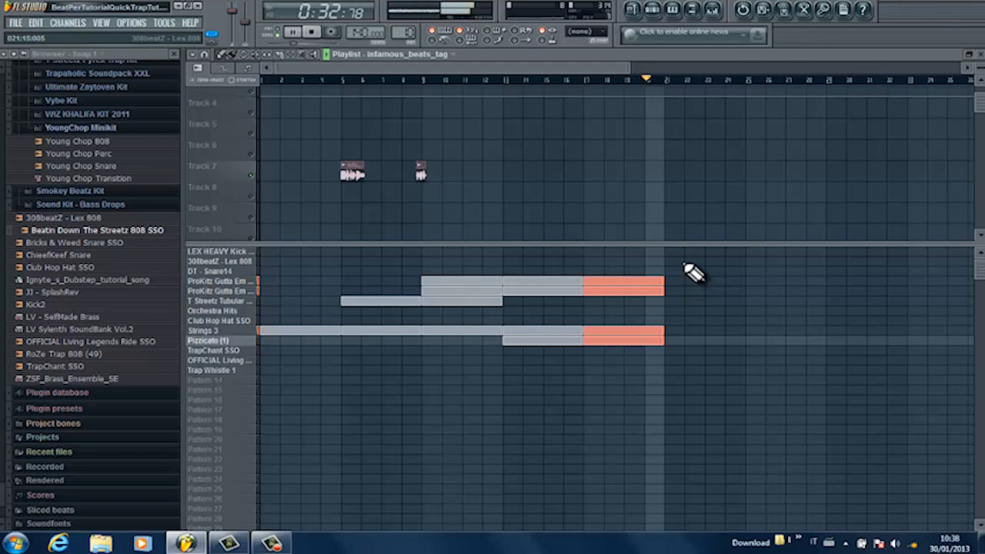
{"action": "key", "text": "space"}
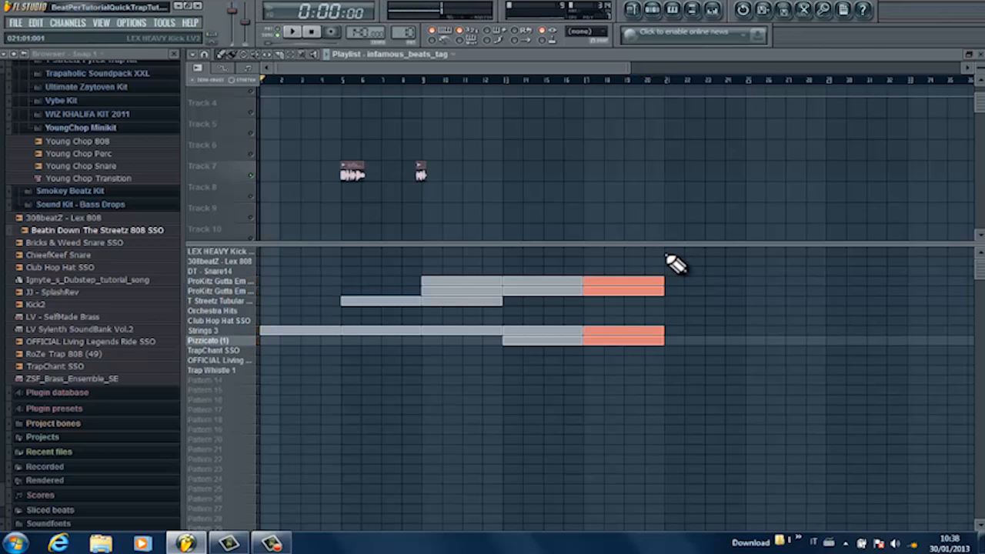
Place LEX HEAVY Kick, 308beatZ - Lex 808 and DT - Snare14 clips across bars 21 to 28.
{"action": "left_click", "coordinate": [712, 253]}
{"action": "left_click", "coordinate": [748, 252]}
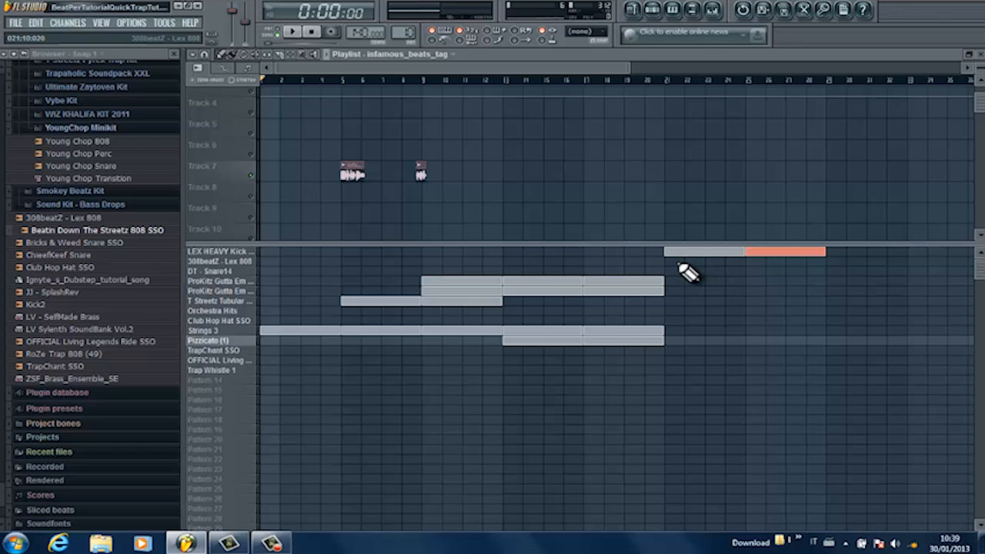
{"action": "left_click", "coordinate": [678, 261]}
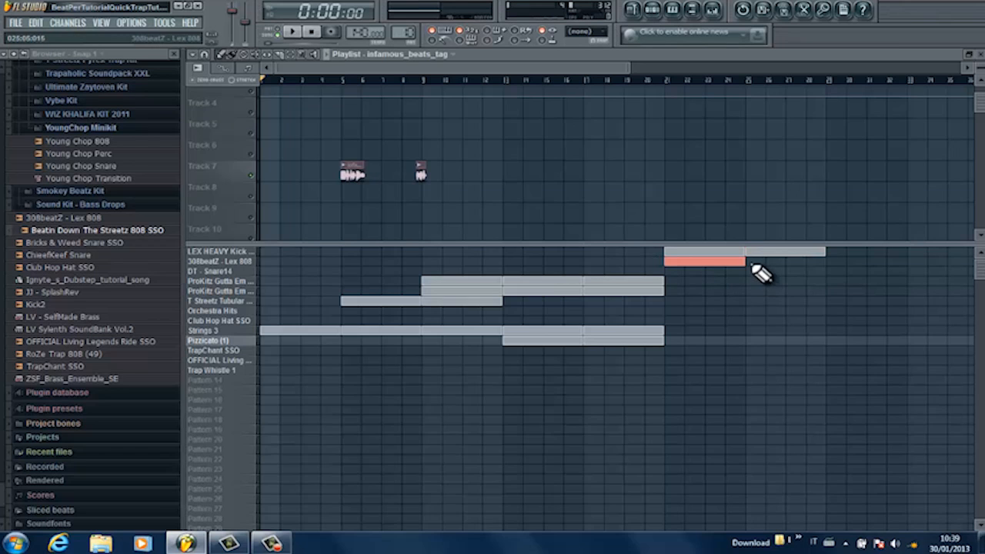
{"action": "left_click", "coordinate": [749, 262]}
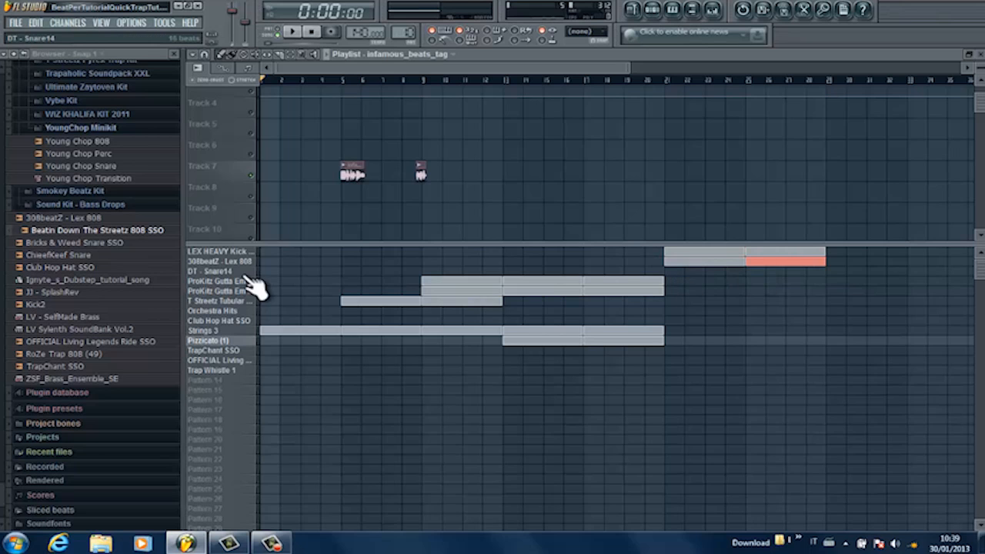
{"action": "left_click", "coordinate": [681, 271]}
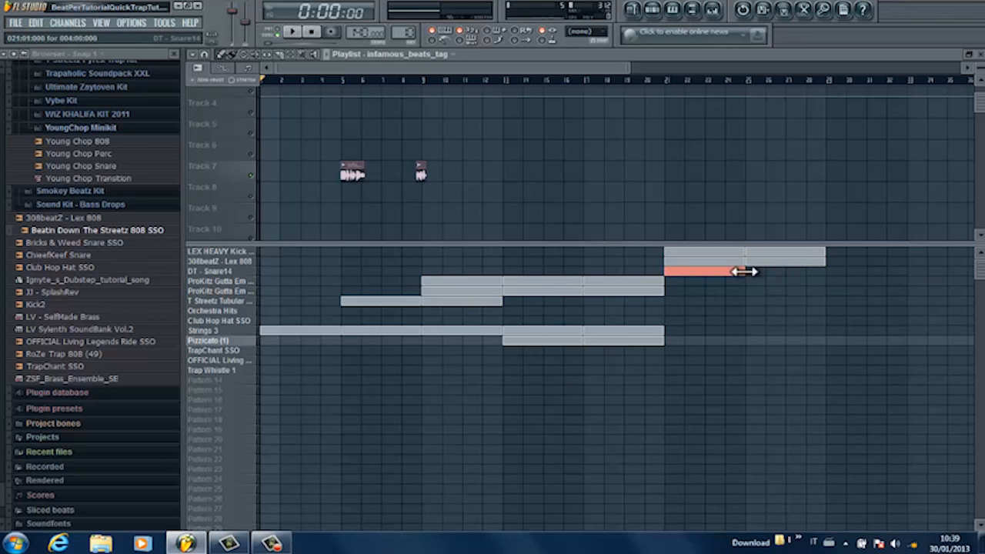
{"action": "left_click", "coordinate": [748, 270]}
Fill bars 21 to 28 with clips of both ProKitz Gutta Em Brass patterns, T Streetz Tubular Bells and Orchestra Hits.
{"action": "left_click", "coordinate": [677, 283]}
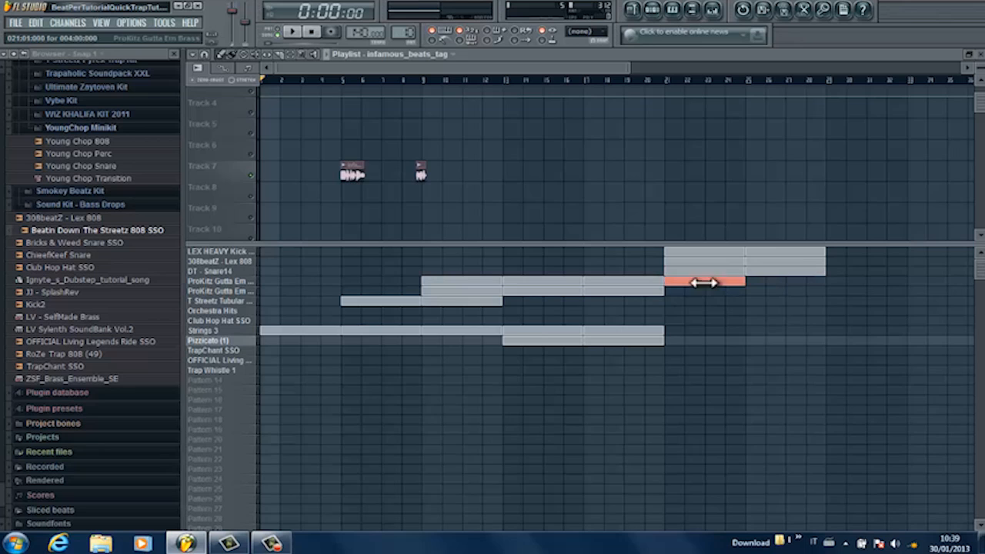
{"action": "left_click", "coordinate": [750, 282]}
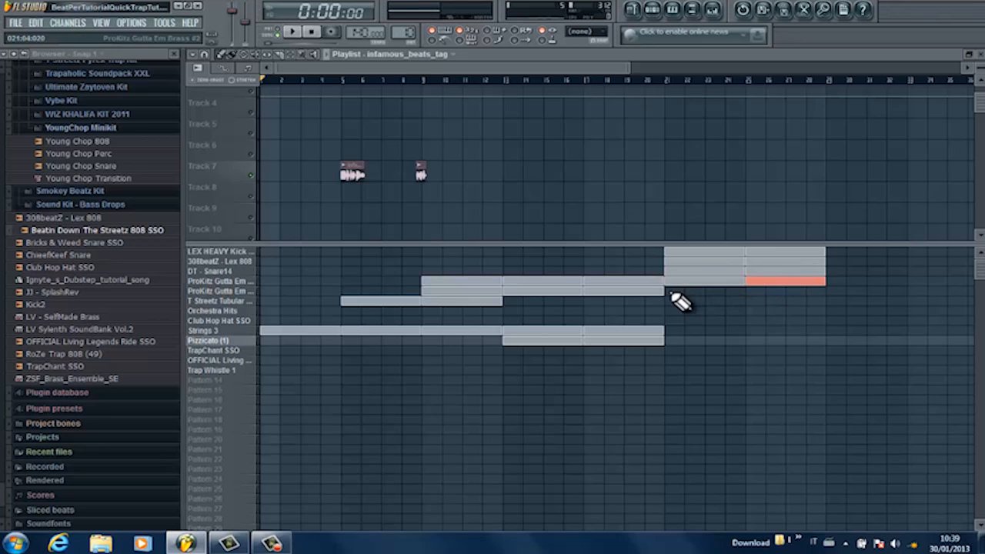
{"action": "left_click", "coordinate": [675, 292]}
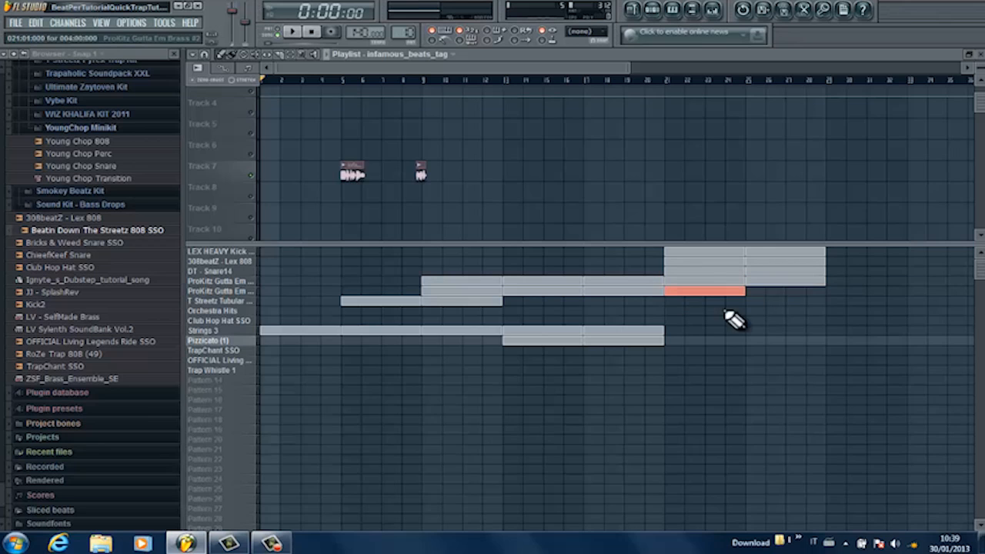
{"action": "left_click", "coordinate": [750, 292]}
{"action": "left_click_drag", "start_coordinate": [666, 305], "coordinate": [770, 323]}
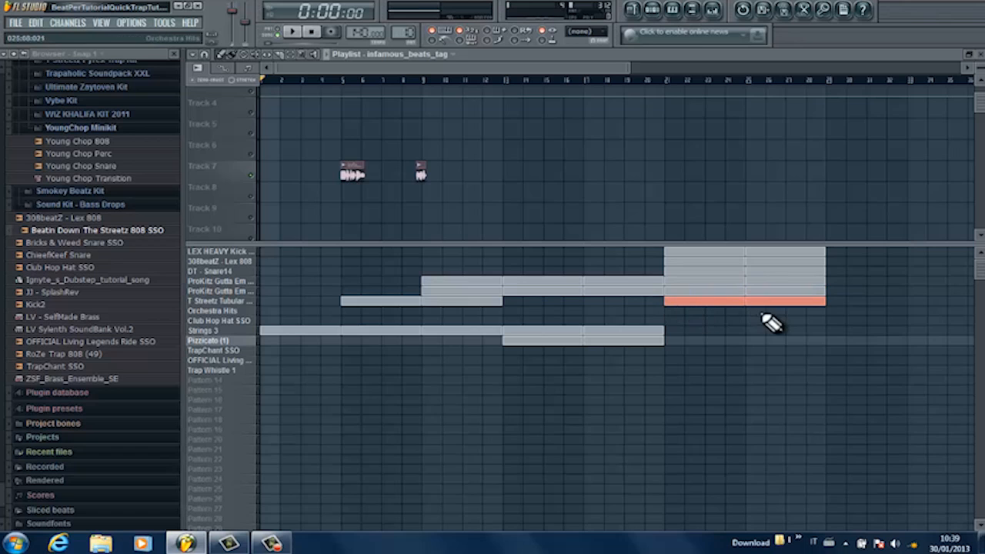
{"action": "left_click", "coordinate": [673, 311]}
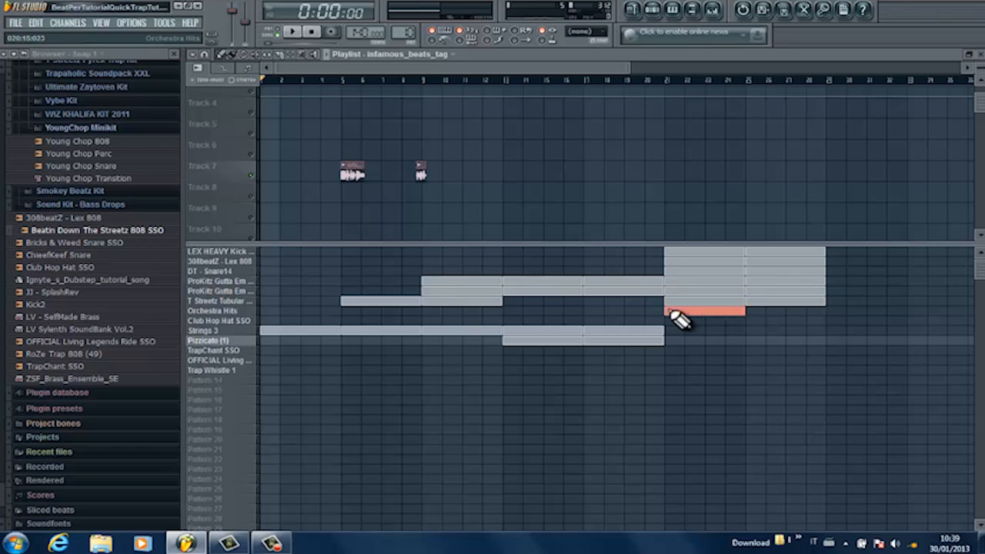
{"action": "left_click", "coordinate": [758, 311]}
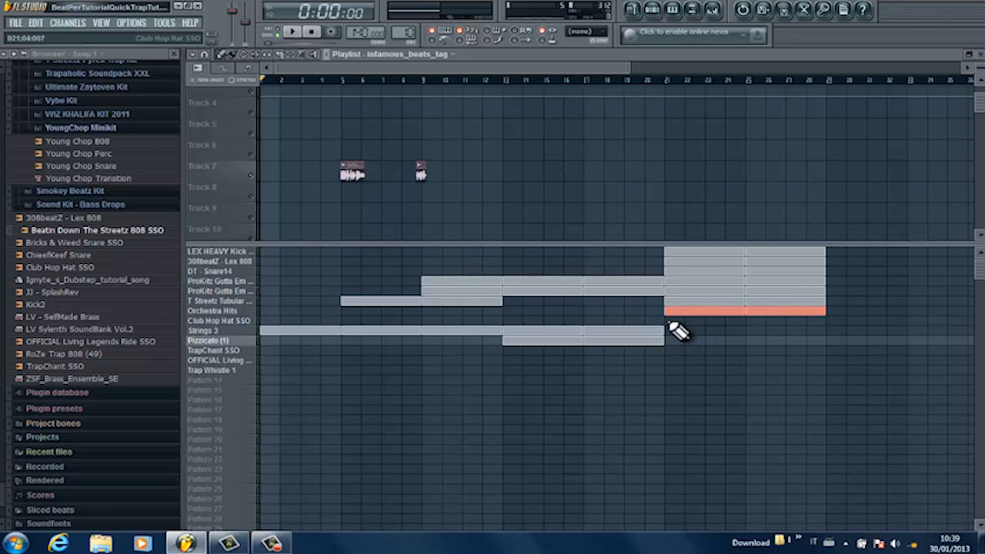
Fill bars 21 to 28 with Club Hop Hat SSO, Strings 3 and Pizzicato (1) clips.
{"action": "left_click", "coordinate": [674, 320]}
{"action": "left_click", "coordinate": [755, 321]}
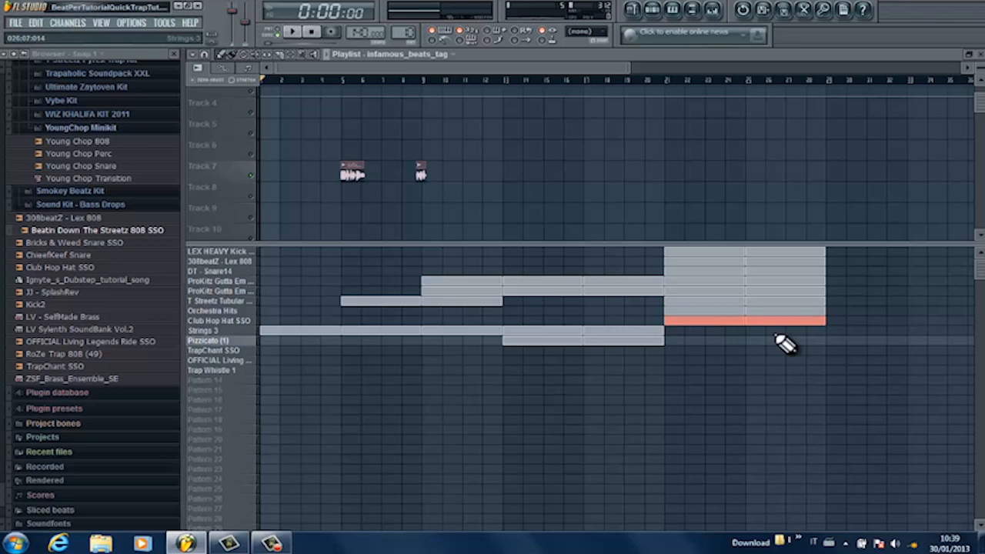
{"action": "left_click", "coordinate": [673, 331]}
{"action": "left_click", "coordinate": [751, 330]}
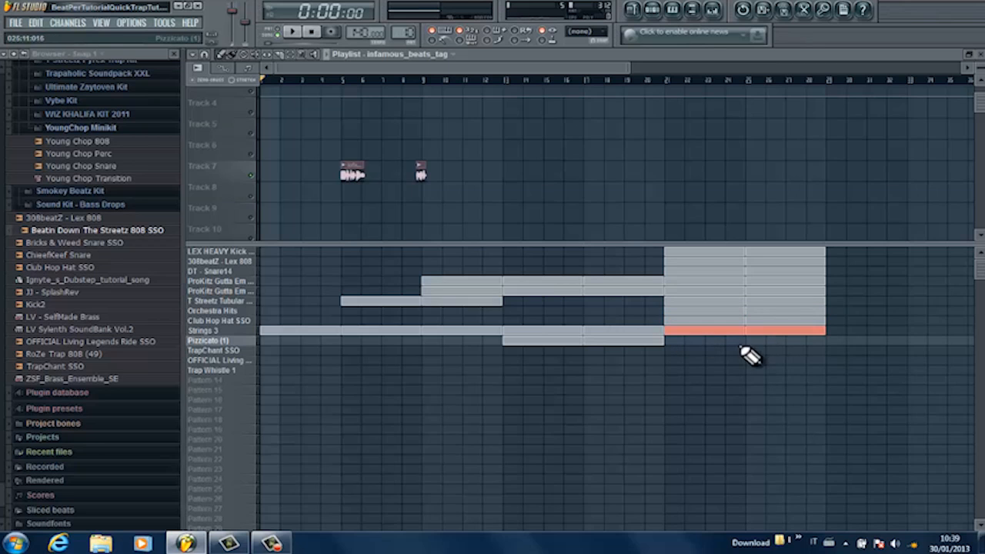
{"action": "left_click", "coordinate": [676, 341]}
{"action": "left_click", "coordinate": [758, 341]}
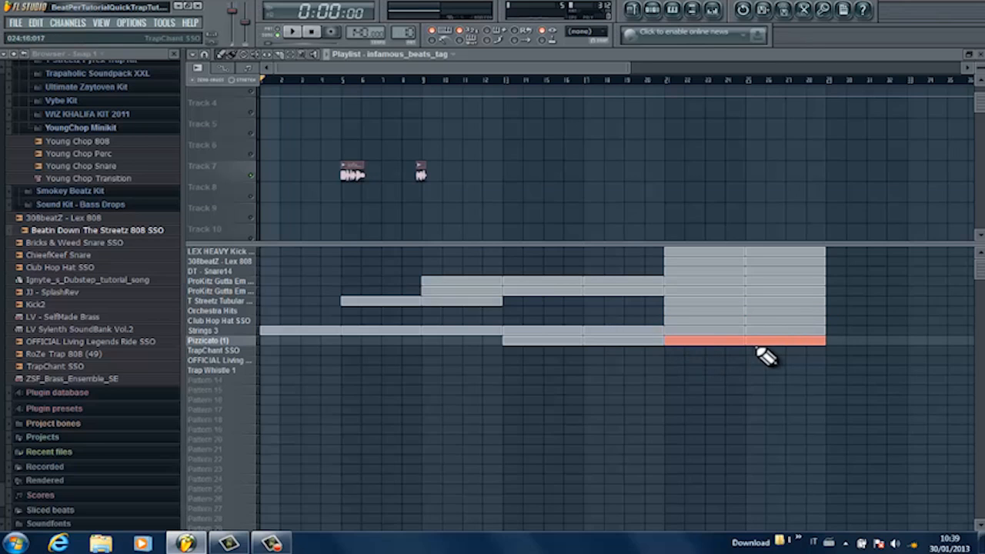
Fill bars 21 to 28 with TrapChant SSO, OFFICIAL Living and Trap Whistle 1 clips, and save the project.
{"action": "left_click", "coordinate": [674, 350]}
{"action": "left_click", "coordinate": [754, 350]}
{"action": "left_click", "coordinate": [676, 360]}
{"action": "left_click", "coordinate": [762, 360]}
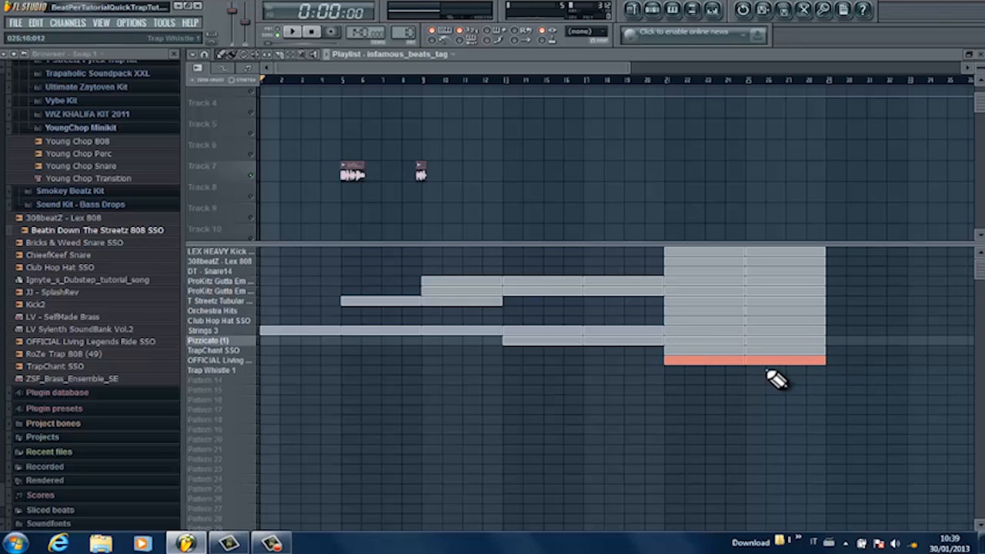
{"action": "left_click", "coordinate": [679, 371]}
{"action": "left_click", "coordinate": [752, 370]}
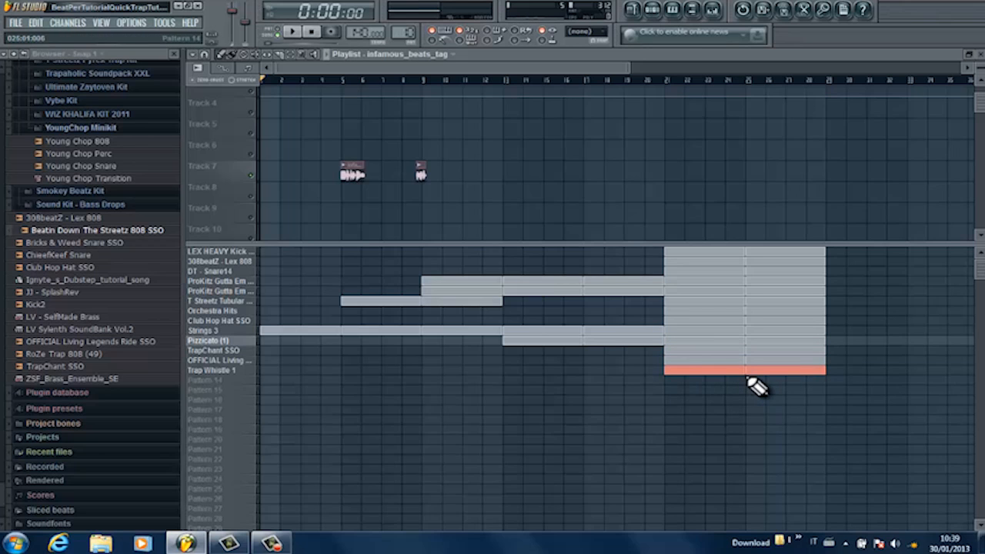
{"action": "left_click", "coordinate": [16, 23]}
{"action": "left_click", "coordinate": [27, 74]}
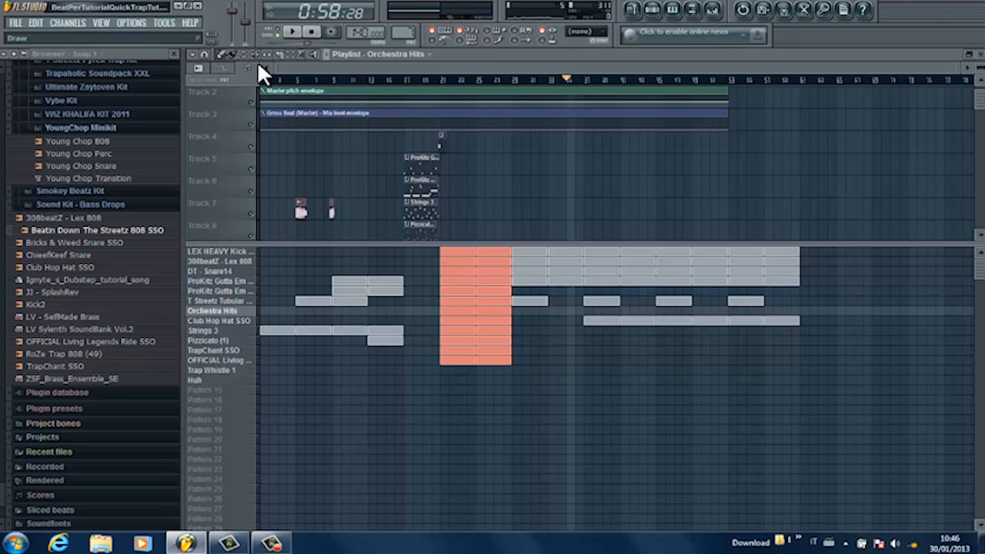
Open the recent project BeatPerTutorialQuickTrapTutMIXEDPATTERNS.flp without saving the changes to BeatPerTutorialQuickTrapTut.flp.
{"action": "left_click", "coordinate": [502, 80]}
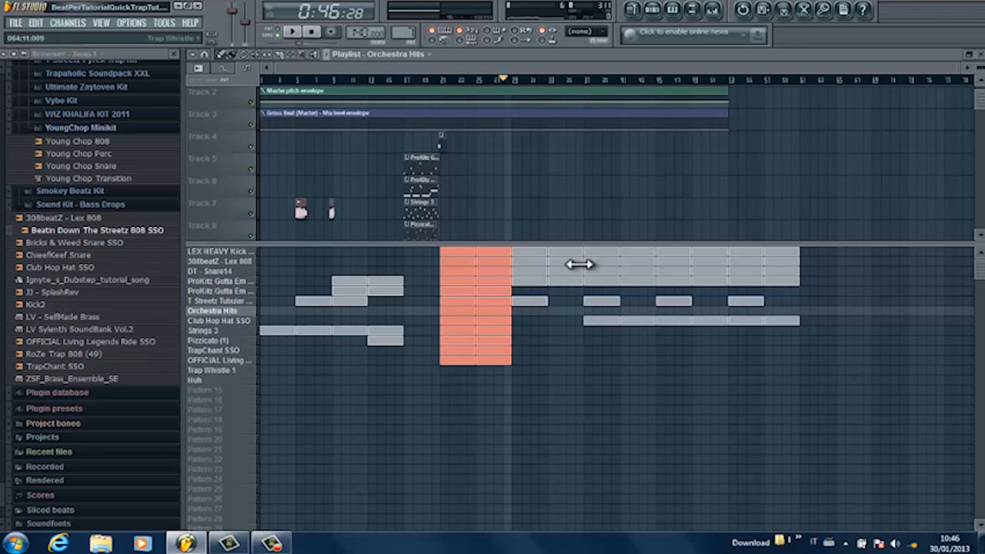
{"action": "left_click", "coordinate": [16, 23]}
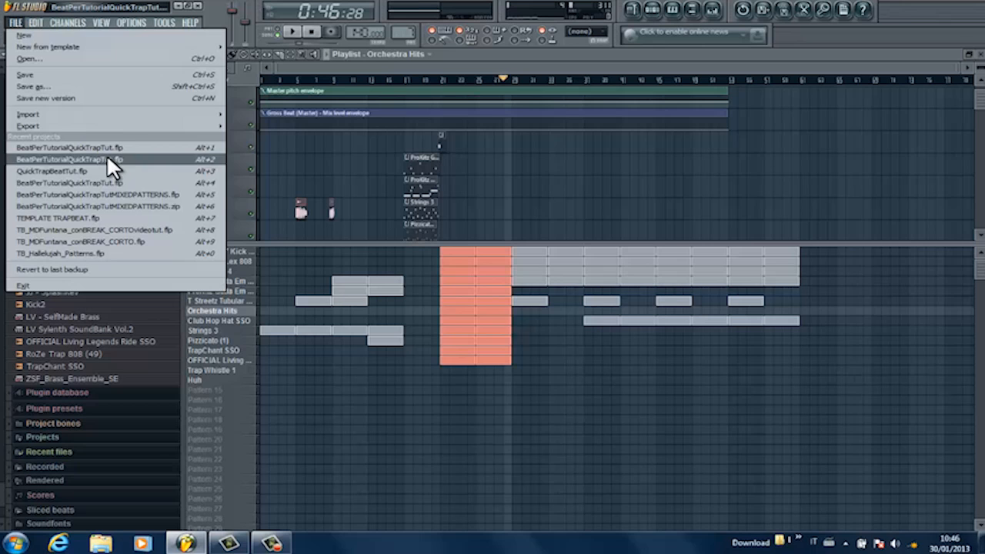
{"action": "left_click", "coordinate": [136, 194]}
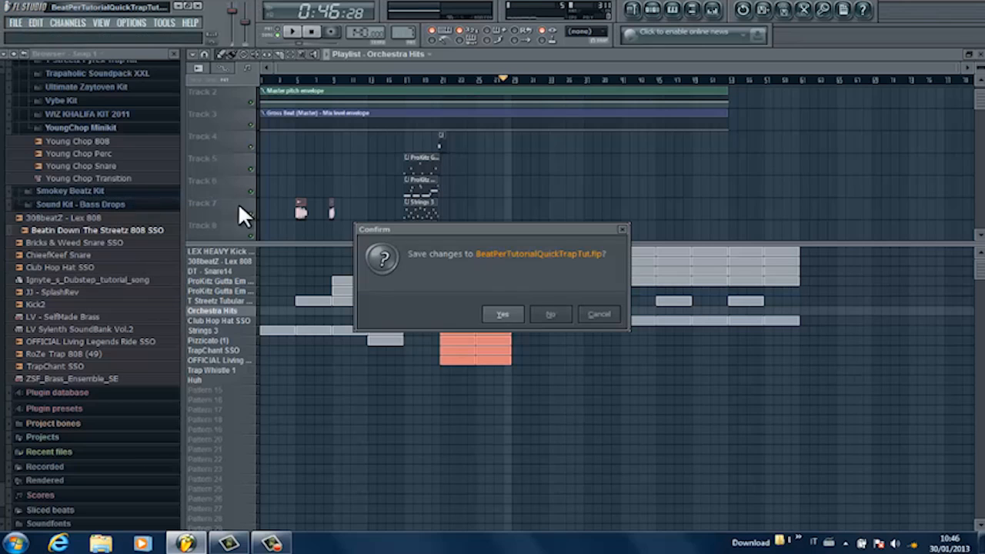
{"action": "left_click", "coordinate": [552, 314]}
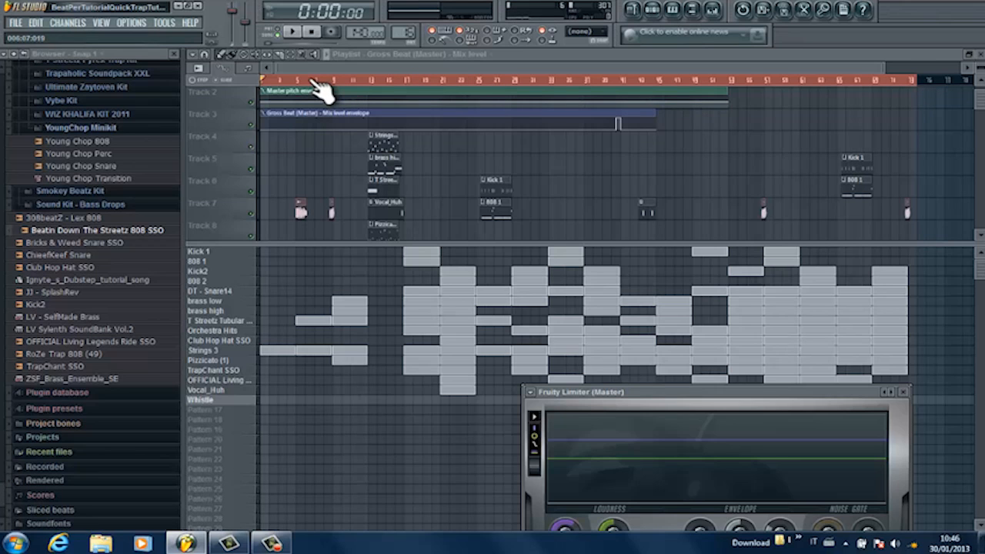
Play the full arrangement from the start, with the Fruity Limiter window moved clear of the playlist clips.
{"action": "key", "text": "space"}
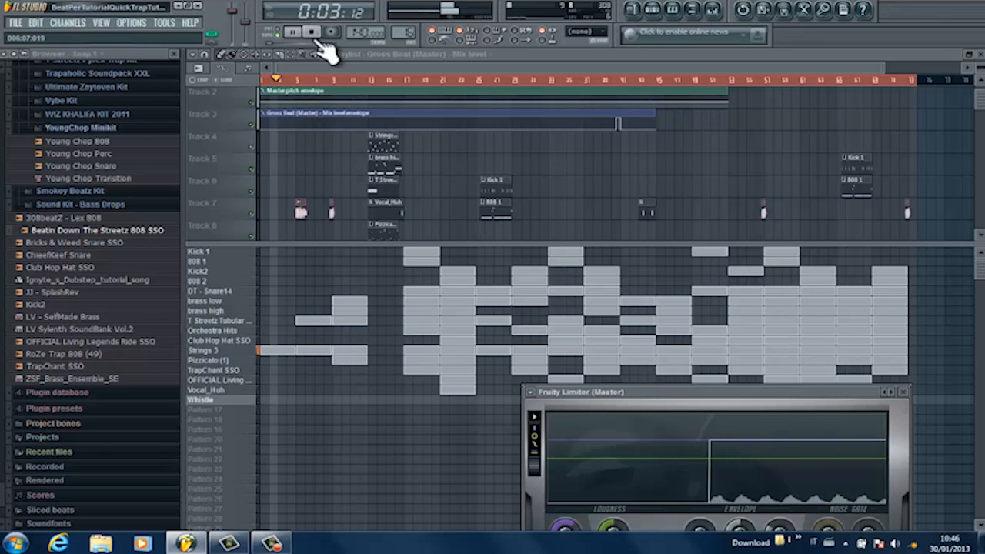
{"action": "left_click_drag", "start_coordinate": [719, 392], "coordinate": [731, 440]}
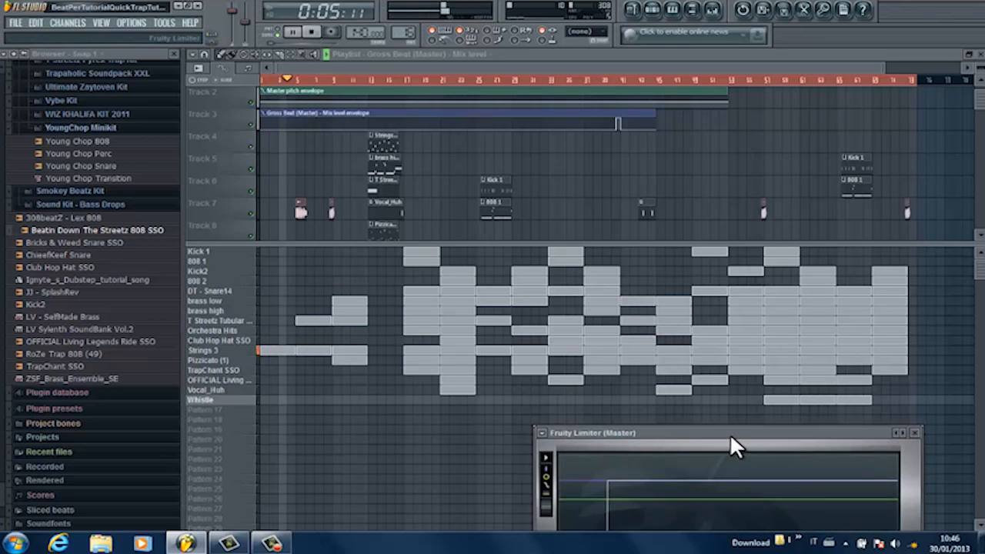
{"action": "left_click_drag", "start_coordinate": [892, 64], "coordinate": [836, 66]}
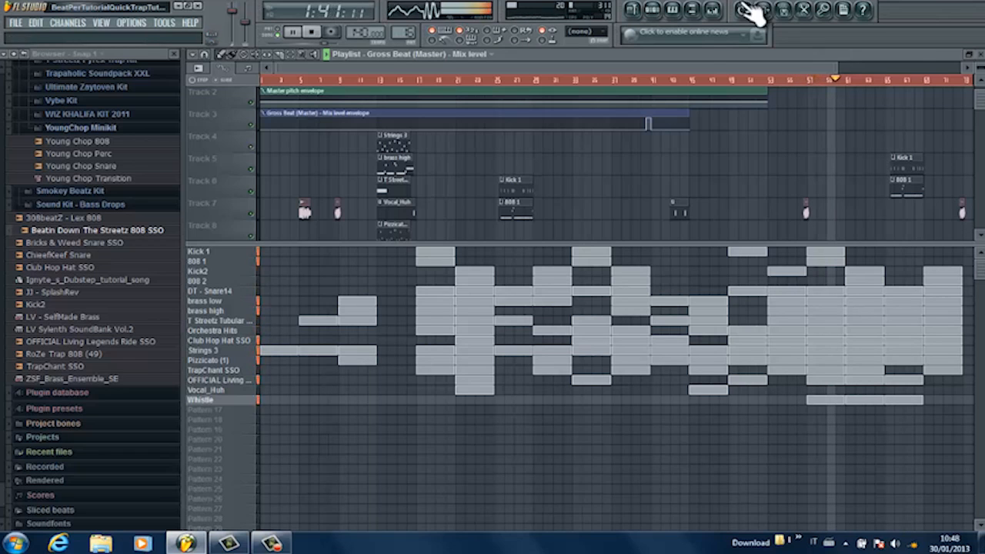
Lower the volume of the Trap Whistle 1 mixer track during playback, close the mixer and stop the song.
{"action": "left_click", "coordinate": [713, 9]}
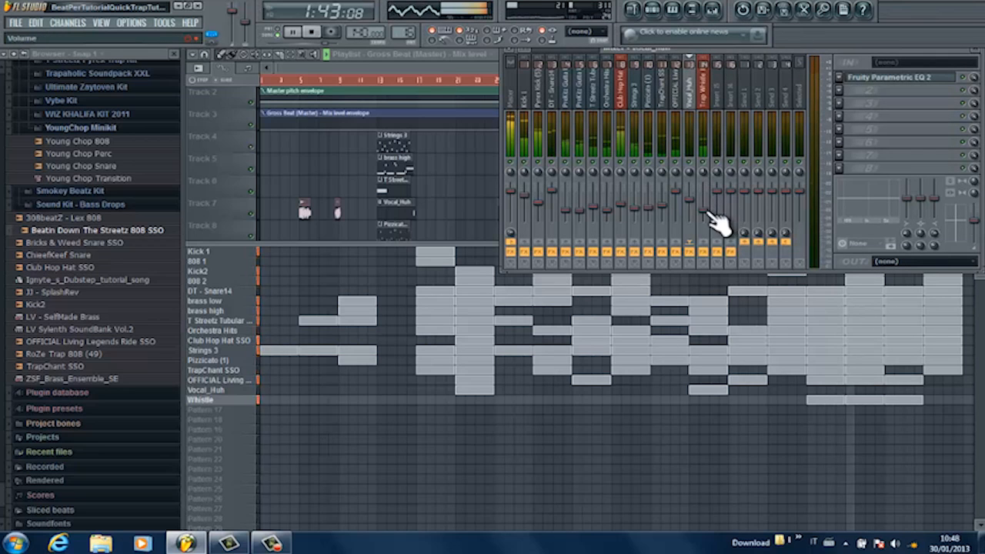
{"action": "left_click_drag", "start_coordinate": [704, 212], "coordinate": [705, 222]}
{"action": "left_click_drag", "start_coordinate": [861, 43], "coordinate": [811, 48]}
{"action": "left_click", "coordinate": [927, 55]}
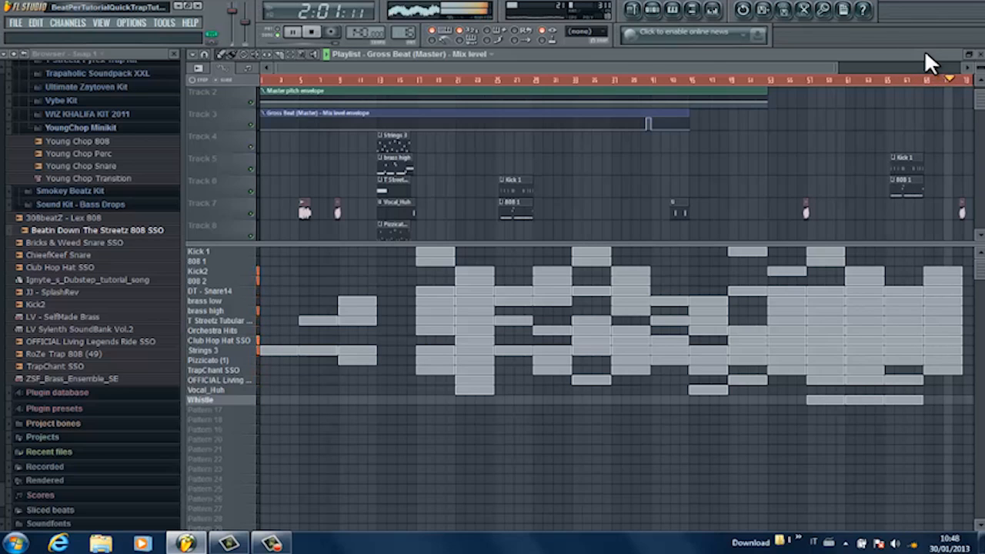
{"action": "left_click_drag", "start_coordinate": [823, 67], "coordinate": [912, 67]}
{"action": "key", "text": "space"}
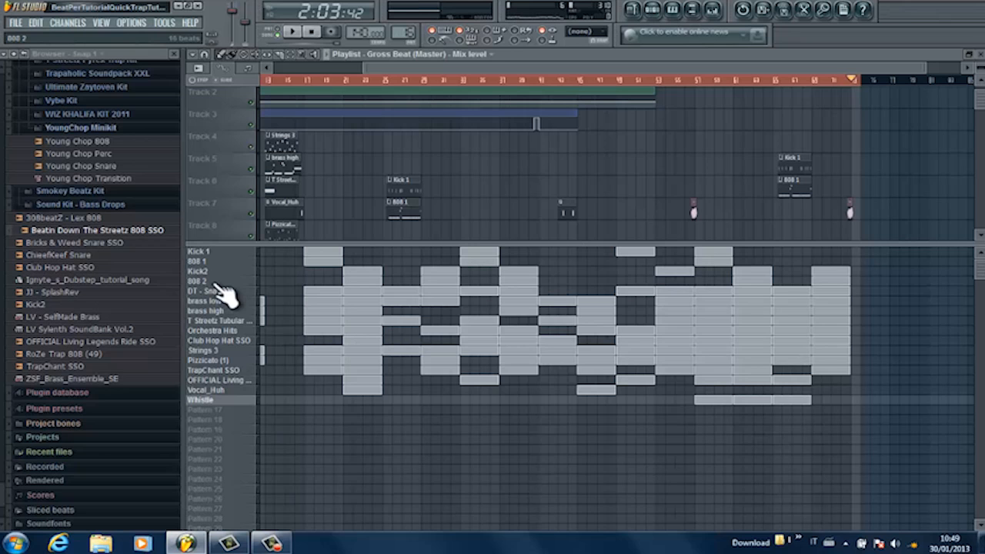
Select the playlist time range covering bars 57 to 72.
{"action": "left_click_drag", "start_coordinate": [770, 69], "coordinate": [541, 80]}
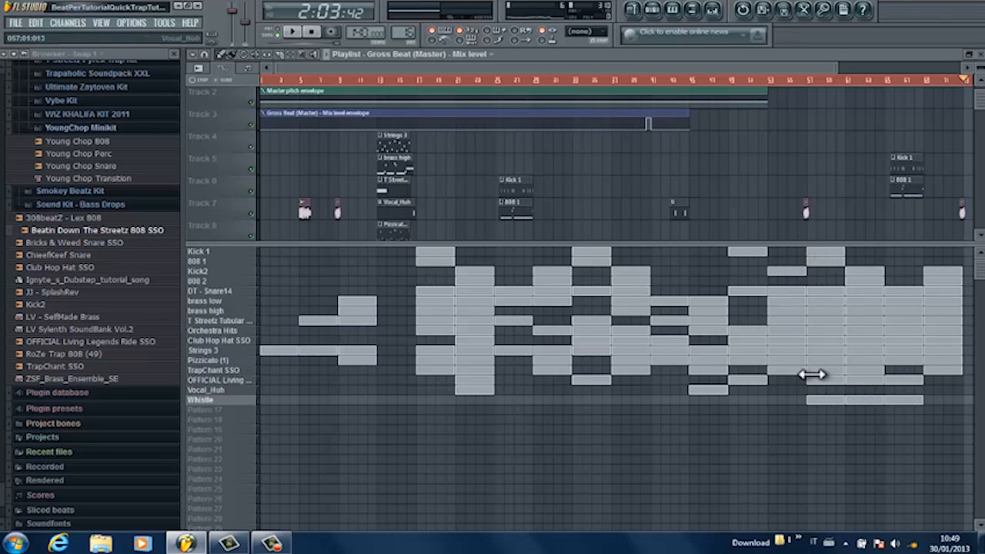
{"action": "left_click_drag", "start_coordinate": [513, 67], "coordinate": [716, 71]}
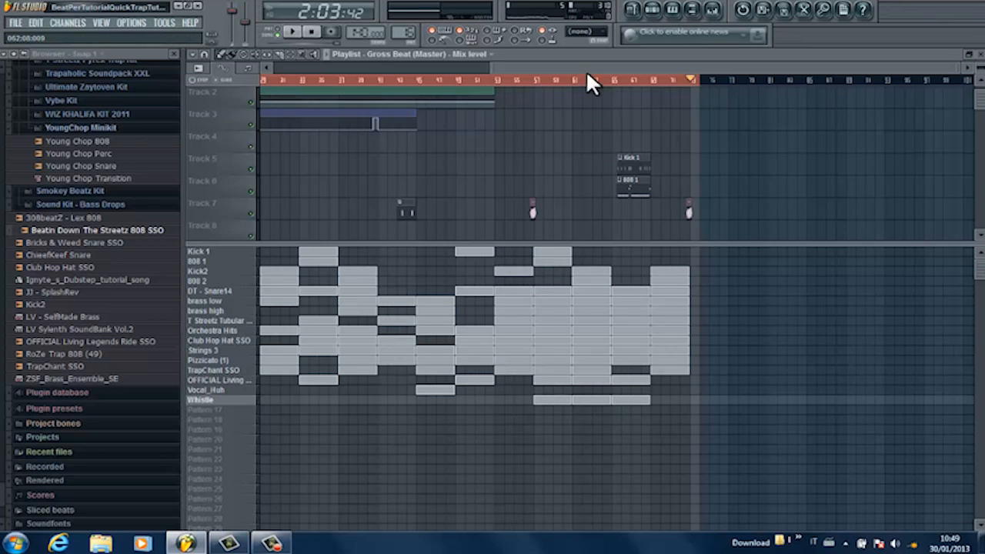
{"action": "left_click", "coordinate": [537, 80]}
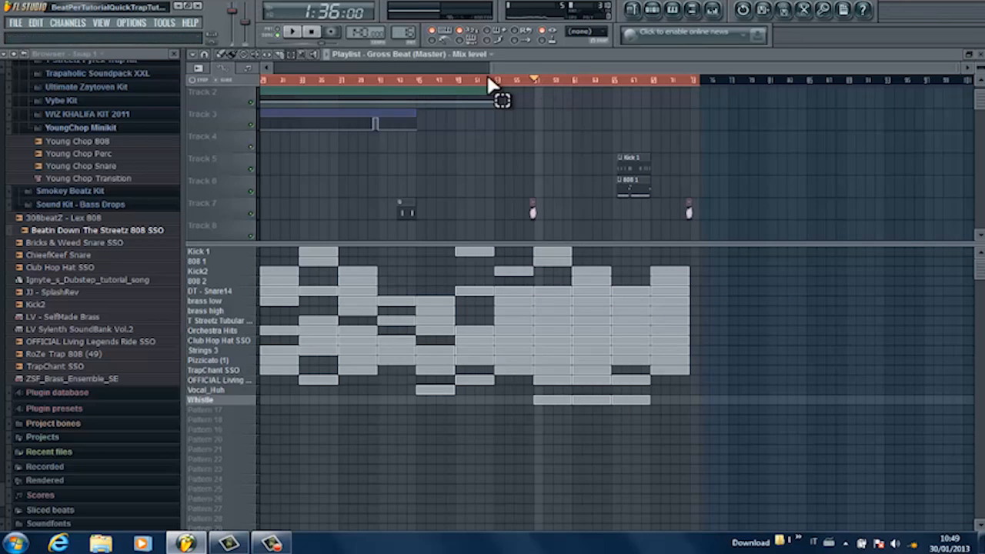
{"action": "left_click", "coordinate": [539, 80]}
{"action": "left_click_drag", "start_coordinate": [539, 81], "coordinate": [669, 86]}
{"action": "left_click_drag", "start_coordinate": [508, 67], "coordinate": [302, 69]}
{"action": "left_click_drag", "start_coordinate": [847, 67], "coordinate": [870, 64]}
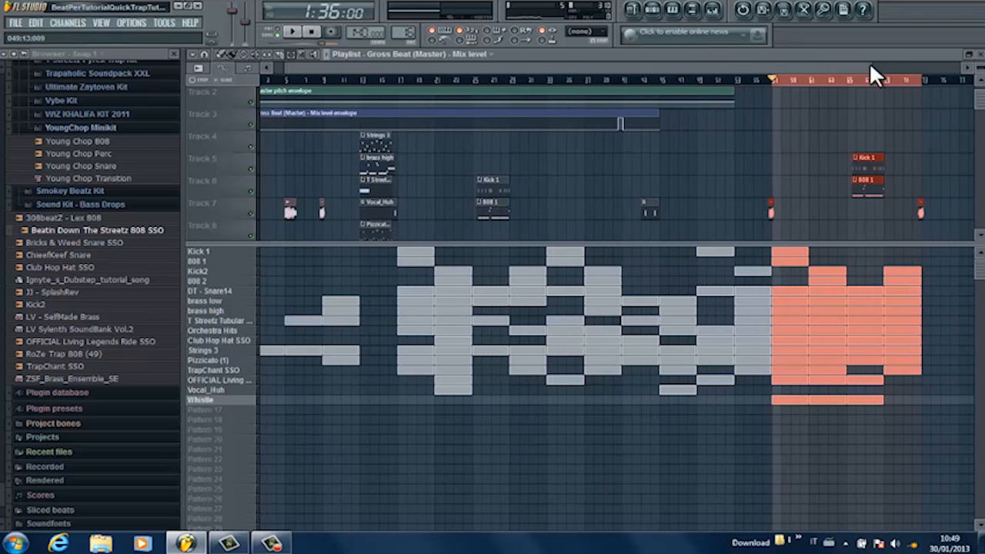
Select all pattern clips in bars 25 to 72 and copy them into bars 73 to 120.
{"action": "left_click", "coordinate": [296, 57]}
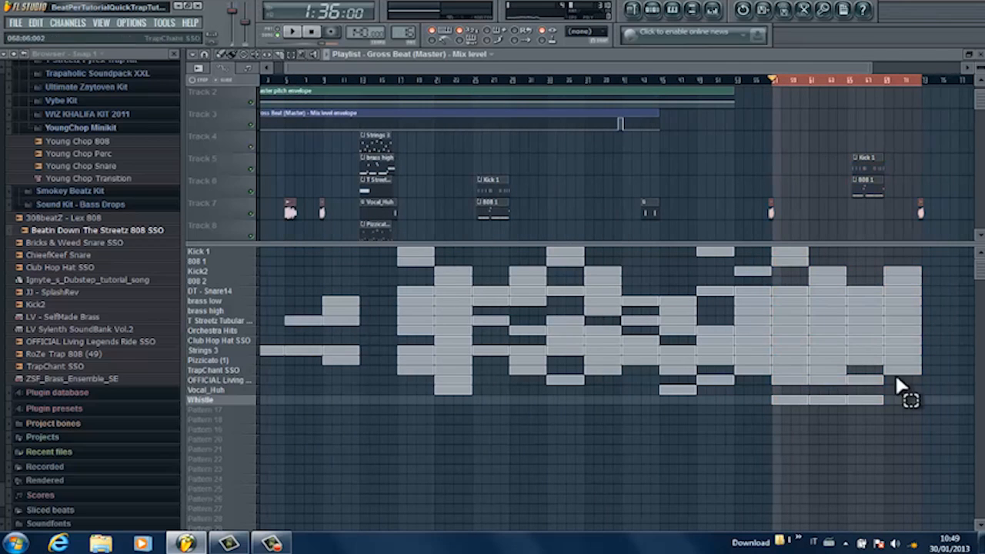
{"action": "left_click_drag", "start_coordinate": [935, 412], "coordinate": [480, 254]}
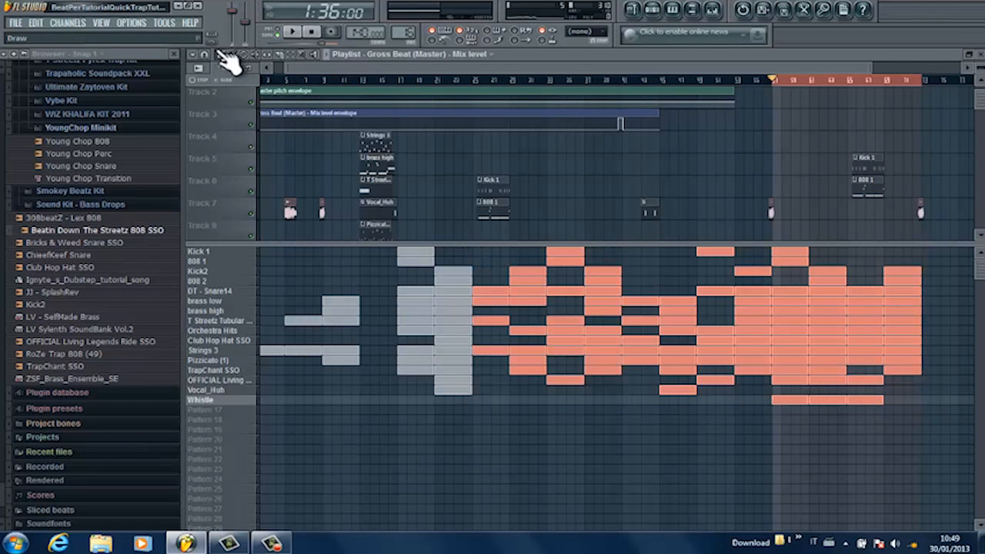
{"action": "left_click_drag", "start_coordinate": [488, 296], "coordinate": [937, 297]}
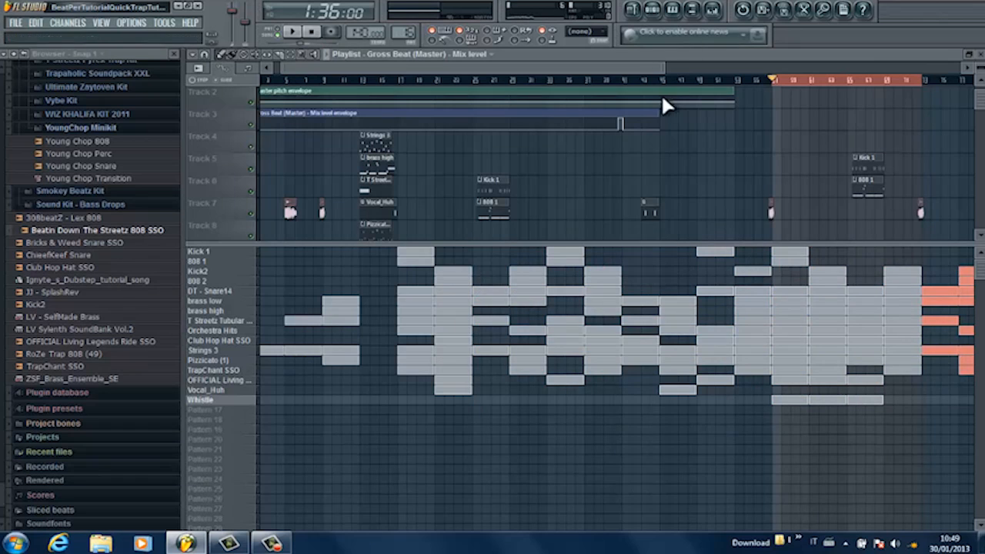
{"action": "left_click_drag", "start_coordinate": [664, 67], "coordinate": [324, 69]}
{"action": "left_click_drag", "start_coordinate": [766, 61], "coordinate": [924, 60]}
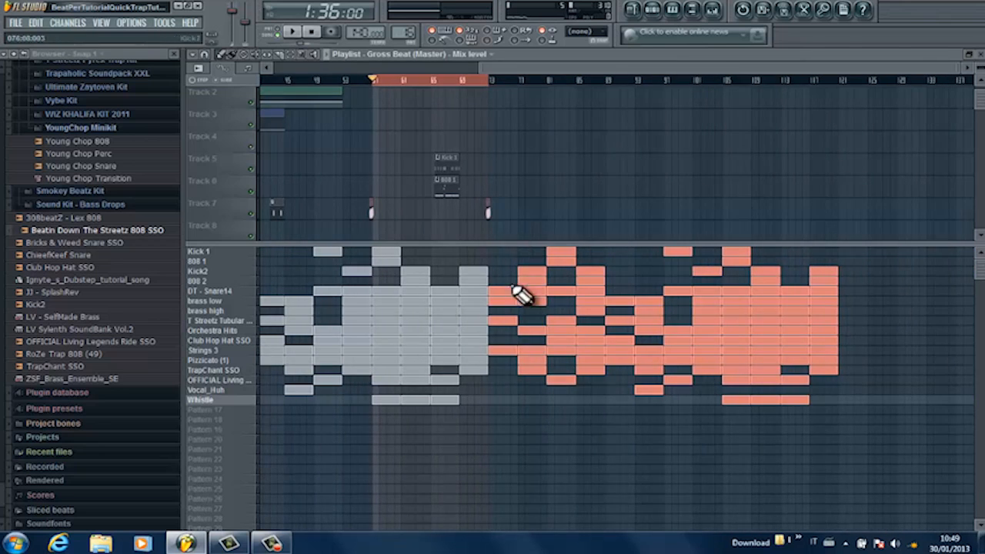
Duplicate the copied block of pattern clips once more so it fills bars 121 to 168.
{"action": "key", "text": "ctrl+b"}
{"action": "left_click_drag", "start_coordinate": [877, 270], "coordinate": [853, 278]}
{"action": "left_click_drag", "start_coordinate": [787, 71], "coordinate": [958, 56]}
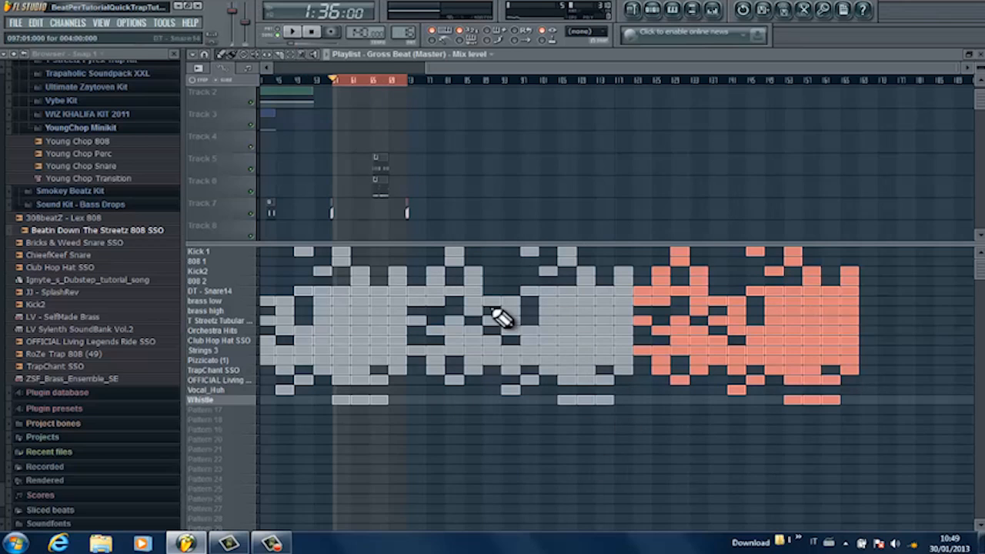
Clear the playlist selection and fit the whole arrangement in view to review the extended song structure.
{"action": "left_click", "coordinate": [291, 56]}
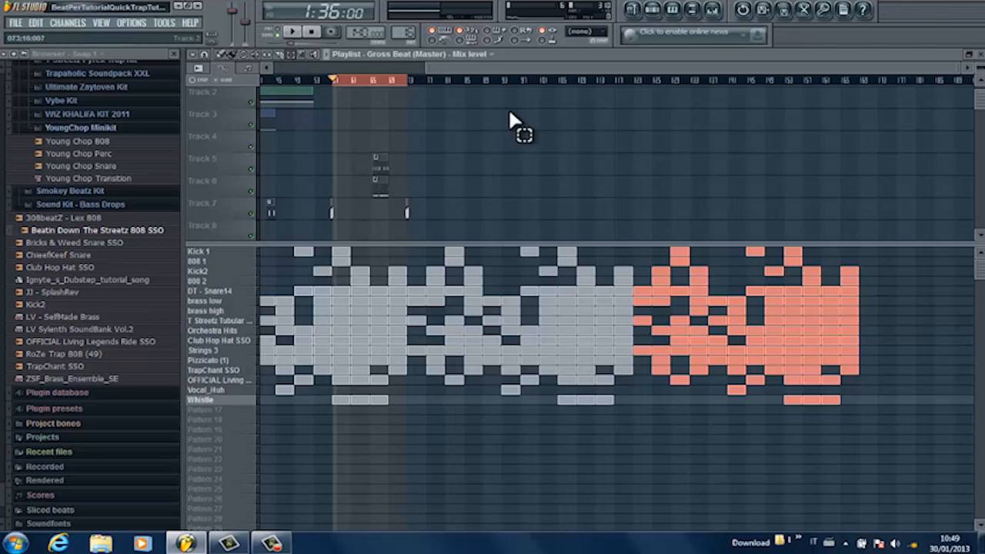
{"action": "left_click", "coordinate": [509, 112]}
{"action": "left_click_drag", "start_coordinate": [477, 65], "coordinate": [294, 67]}
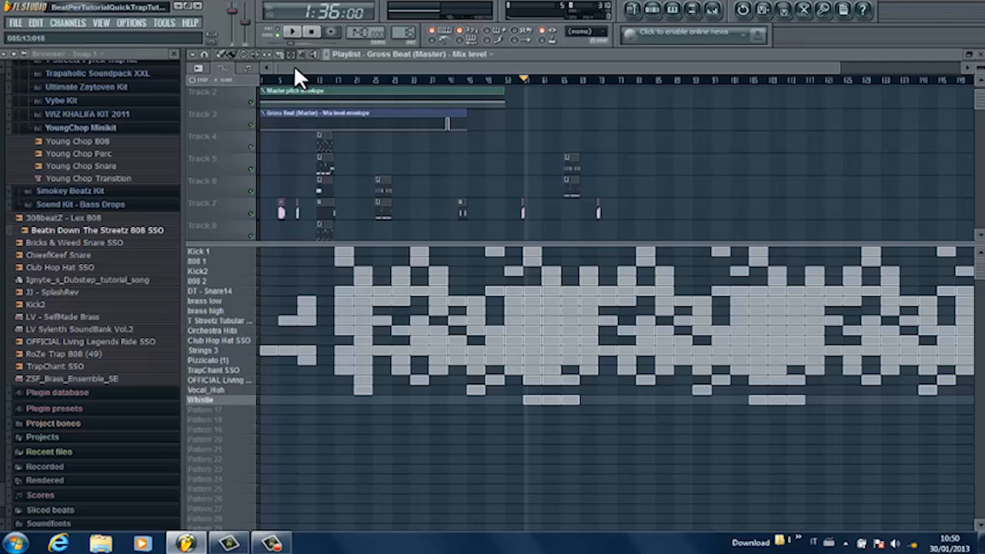
{"action": "mouse_move", "coordinate": [293, 64]}
{"action": "left_mouse_down"}
{"action": "mouse_move", "coordinate": [618, 62]}
{"action": "mouse_move", "coordinate": [276, 65]}
{"action": "left_mouse_up"}
{"action": "left_click_drag", "start_coordinate": [839, 69], "coordinate": [901, 69]}
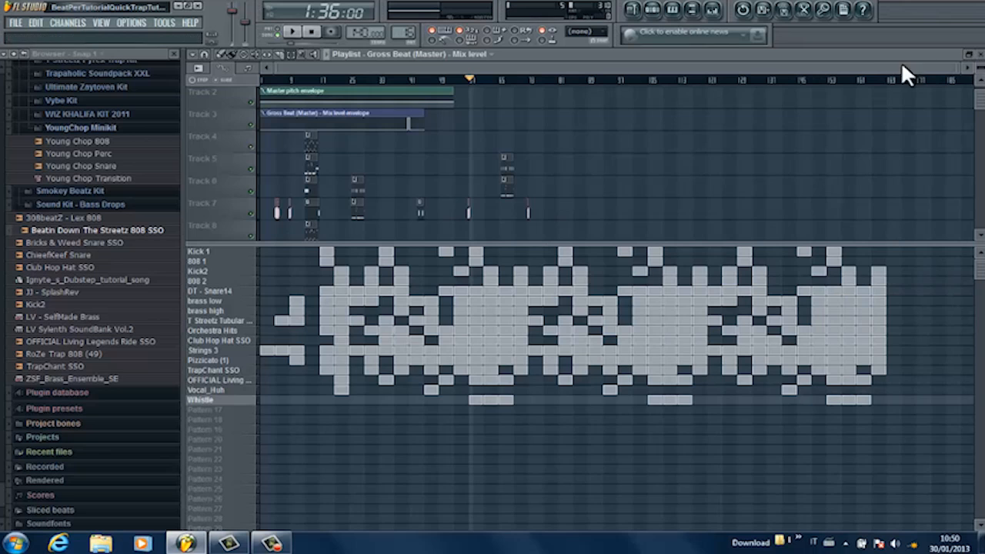